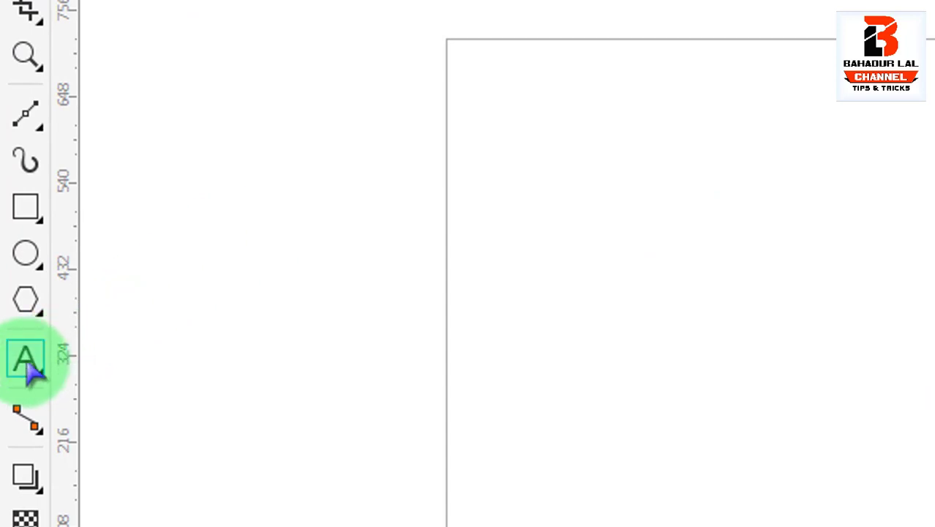
# - Add artistic text reading "A" in 24 pt Arial on the page
pyautogui.click(27, 363)
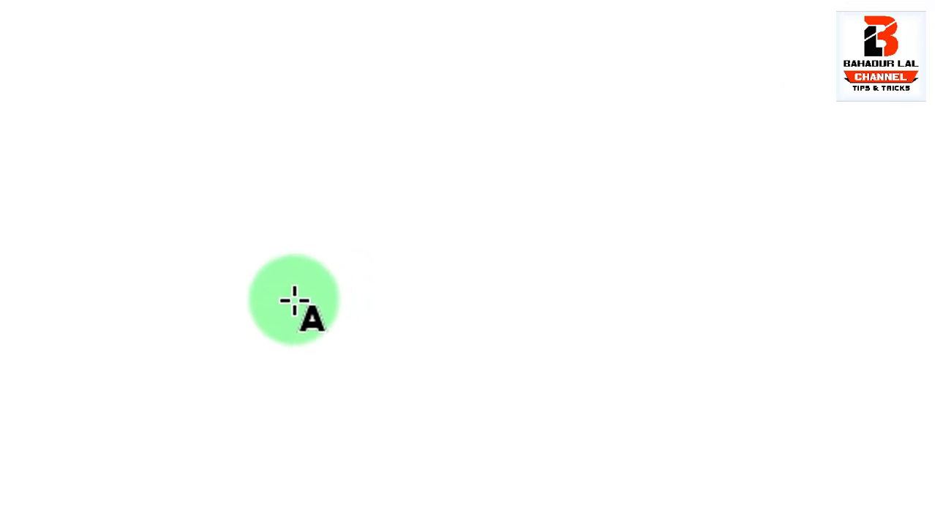
pyautogui.moveTo(277, 299); pyautogui.dragTo(474, 317)
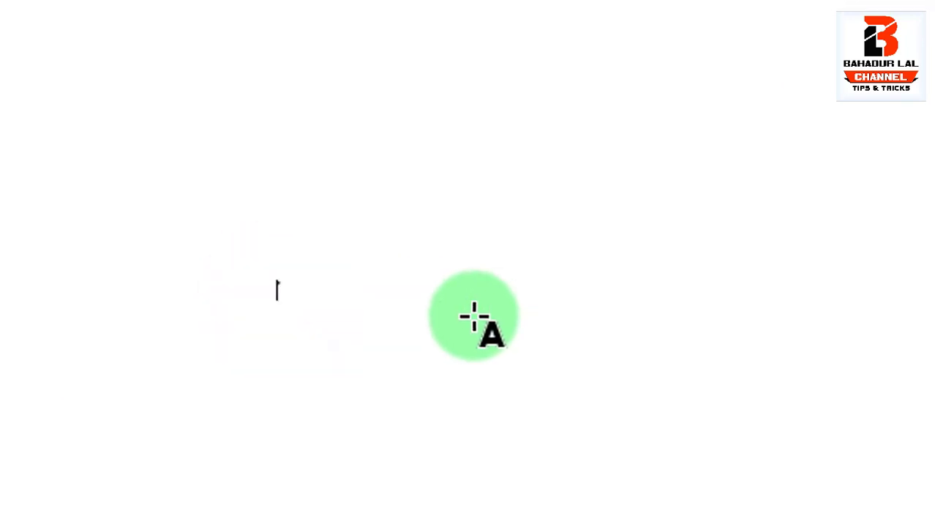
pyautogui.hotkey('ctrl', 'space')
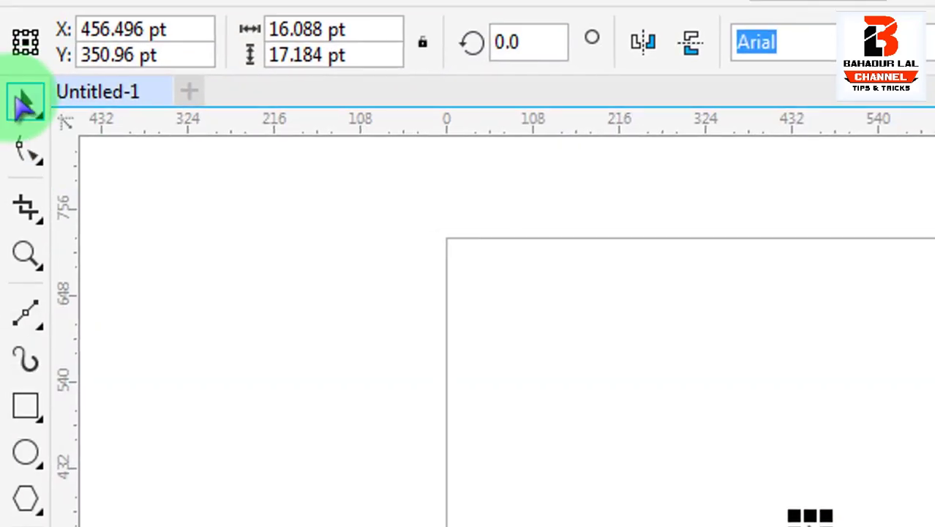
pyautogui.click(21, 101)
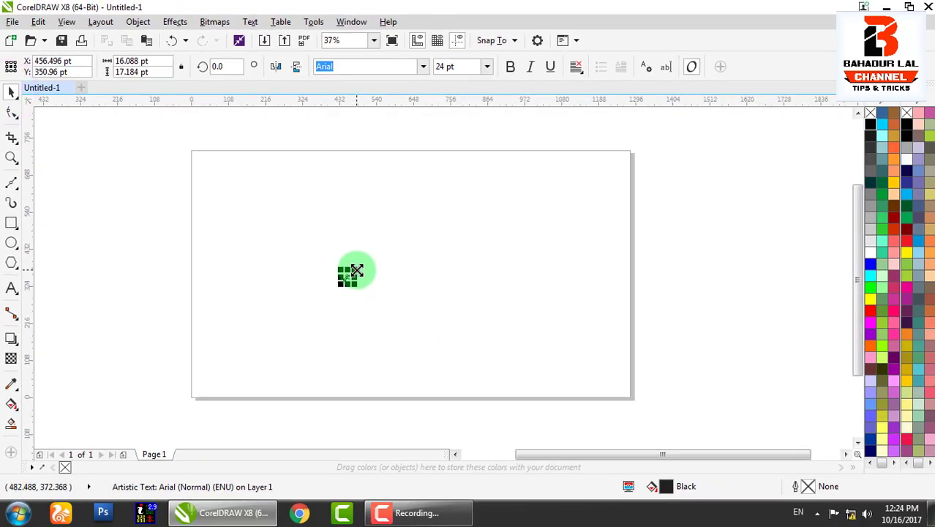
# - Enlarge the letter A to about 730 pt and make it bold
pyautogui.click(831, 519)
pyautogui.moveTo(411, 232); pyautogui.dragTo(467, 186)
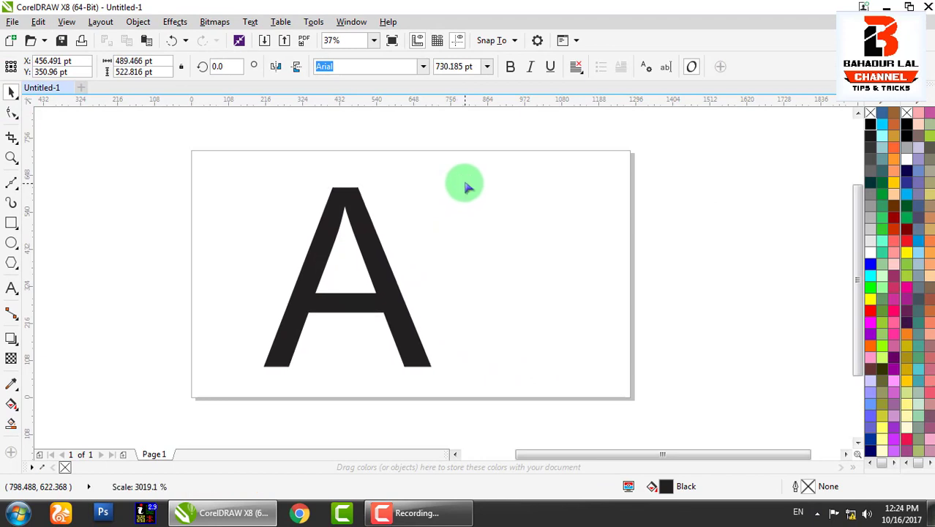
pyautogui.click(512, 67)
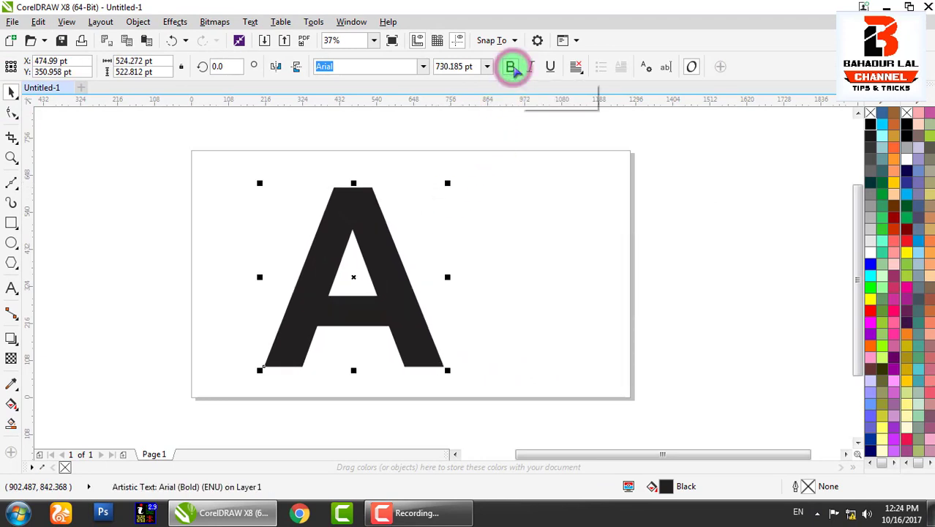
# - Narrow the letter A slightly and rescale it to about 451 pt wide by 502 pt high in the middle area of the page
pyautogui.click(517, 283)
pyautogui.click(398, 313)
pyautogui.moveTo(403, 322); pyautogui.dragTo(437, 320)
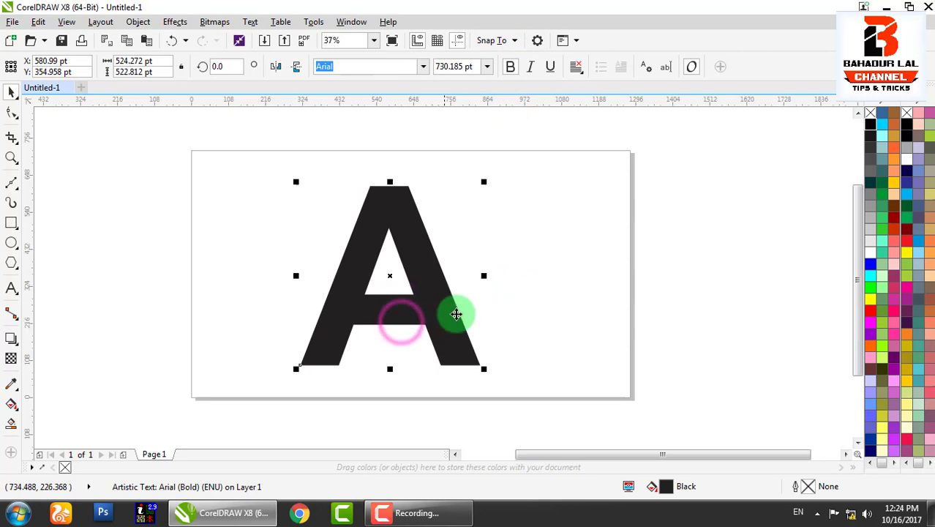
pyautogui.moveTo(483, 276); pyautogui.dragTo(465, 273)
pyautogui.click(559, 281)
pyautogui.click(413, 304)
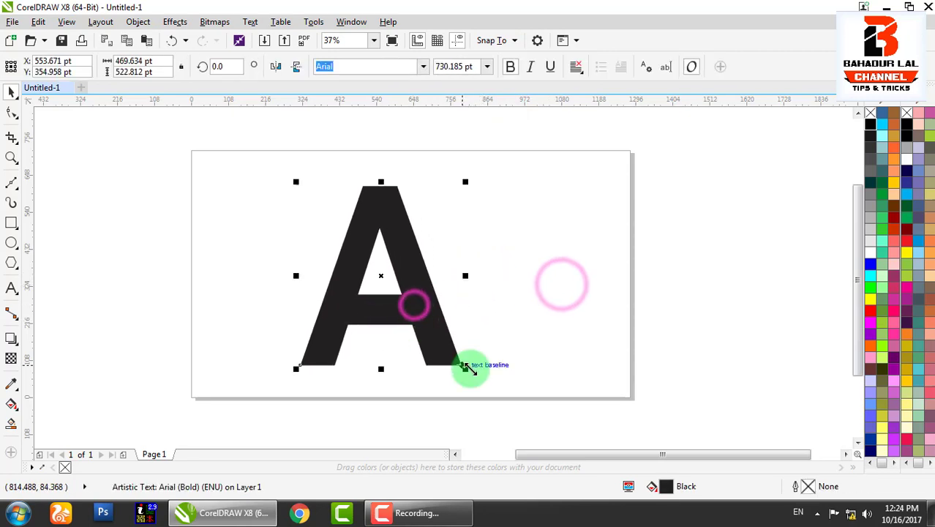
pyautogui.moveTo(471, 369); pyautogui.dragTo(482, 383)
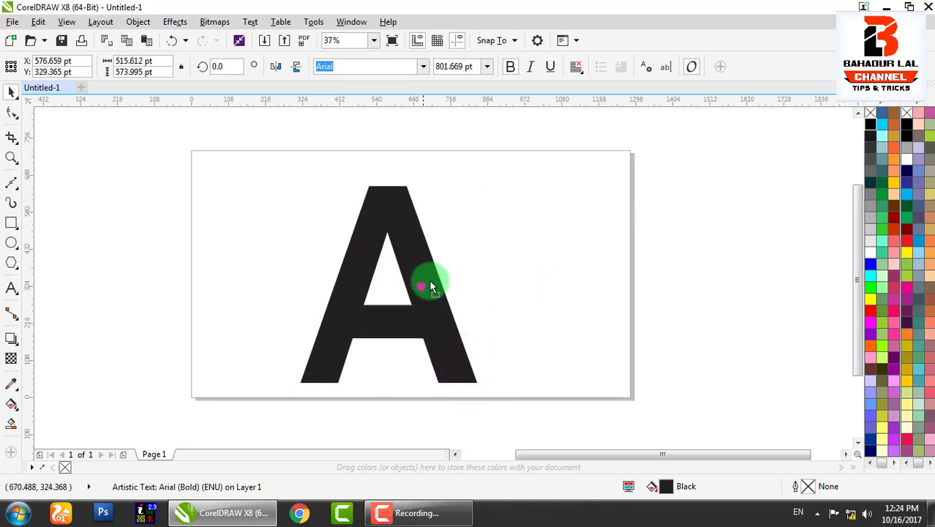
pyautogui.moveTo(421, 287); pyautogui.dragTo(436, 273)
pyautogui.moveTo(496, 162); pyautogui.dragTo(493, 176)
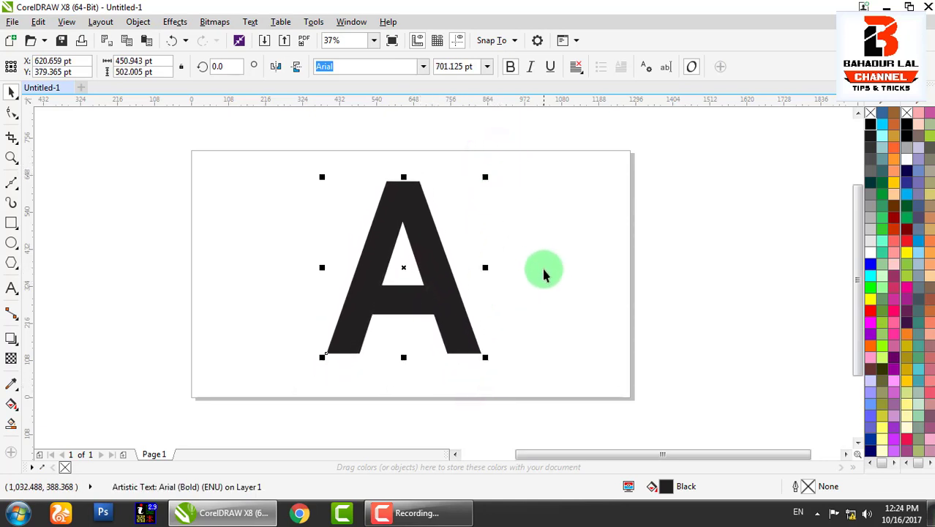
pyautogui.click(538, 268)
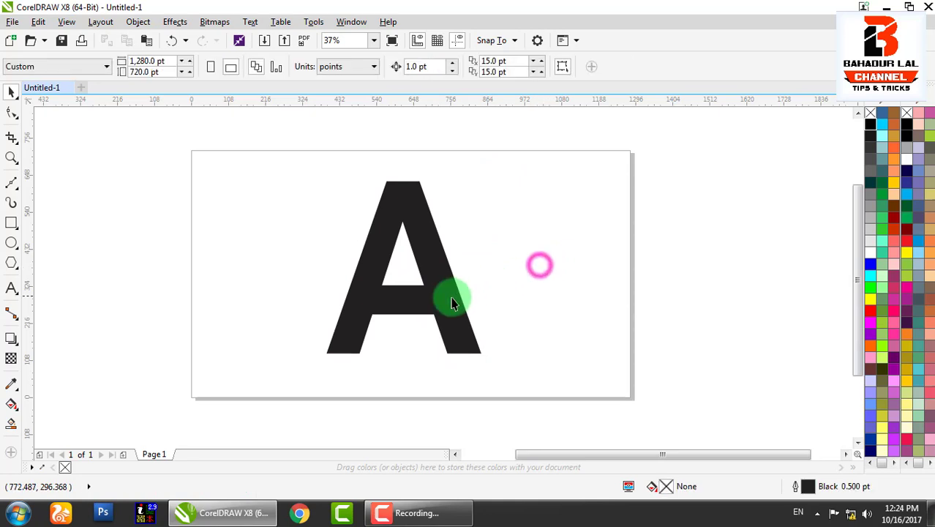
# - Center the letter A on the page
pyautogui.click(451, 299)
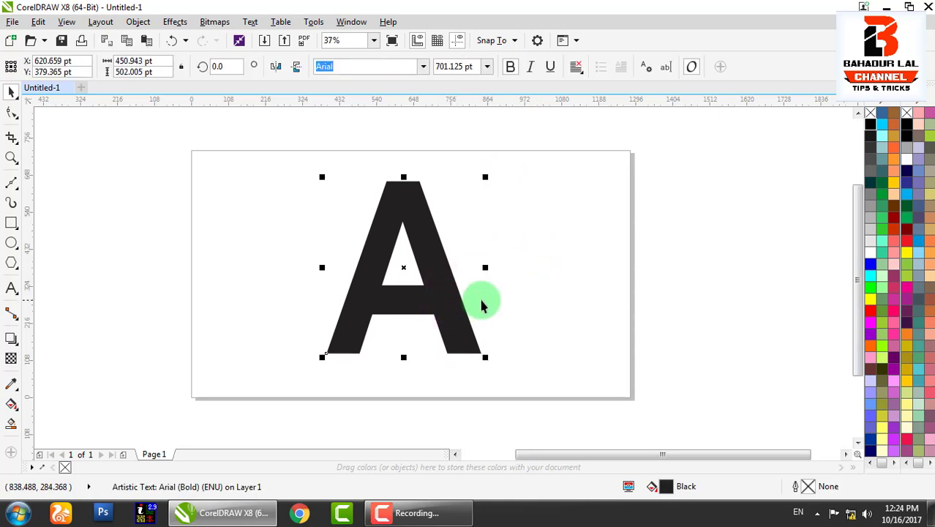
pyautogui.moveTo(449, 309); pyautogui.dragTo(321, 316)
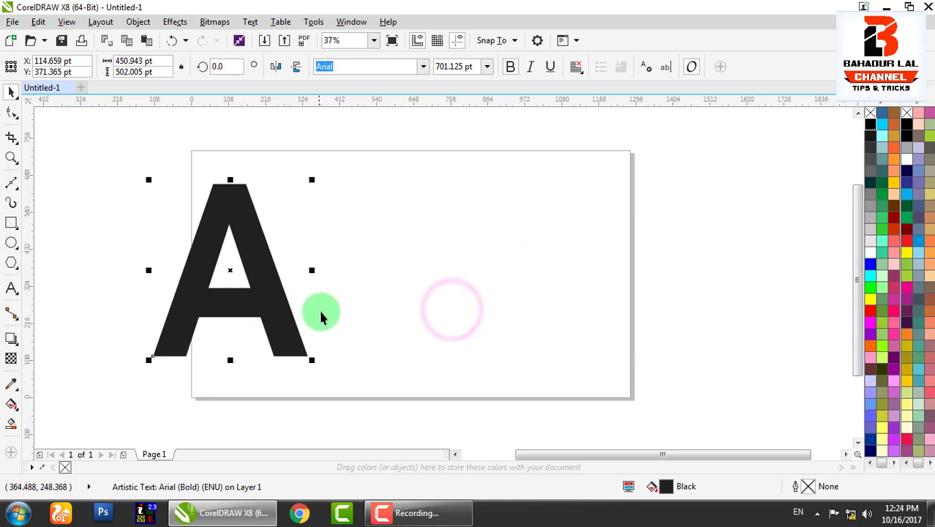
pyautogui.press('p')
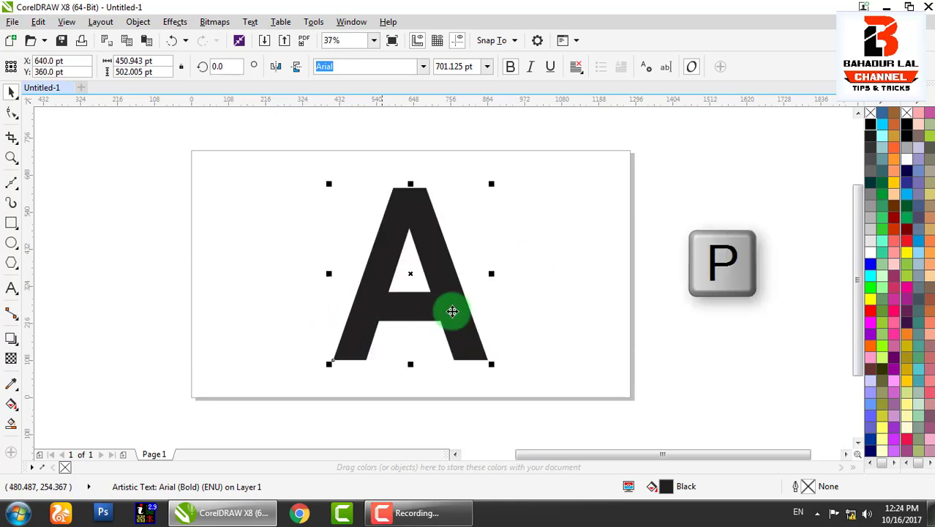
pyautogui.click(661, 252)
pyautogui.click(203, 225)
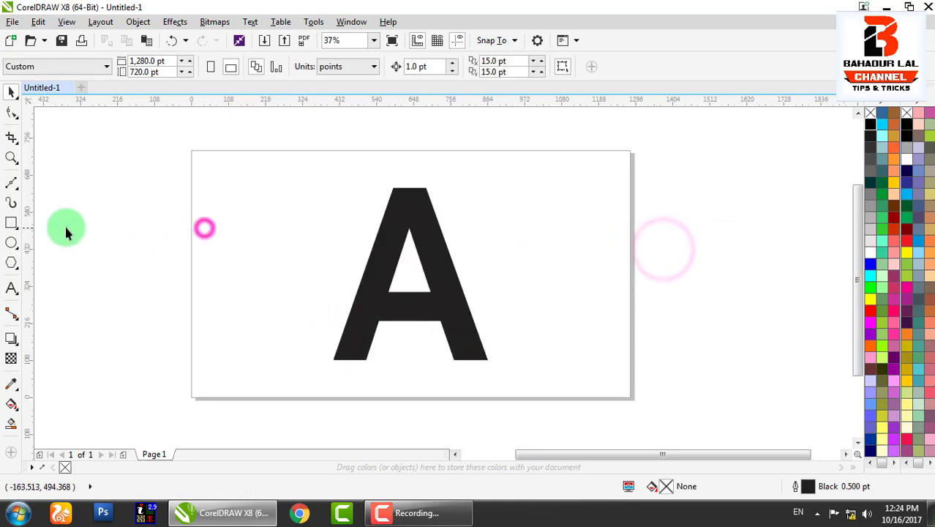
# - Draw a rectangle about 576 pt wide by 692 pt high around the letter A and center it on the page
pyautogui.click(10, 222)
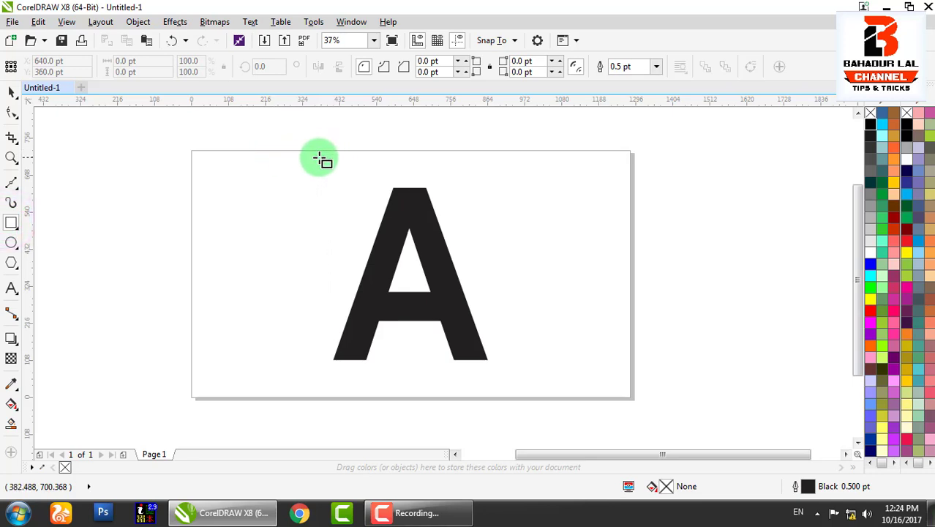
pyautogui.moveTo(298, 157); pyautogui.dragTo(495, 396)
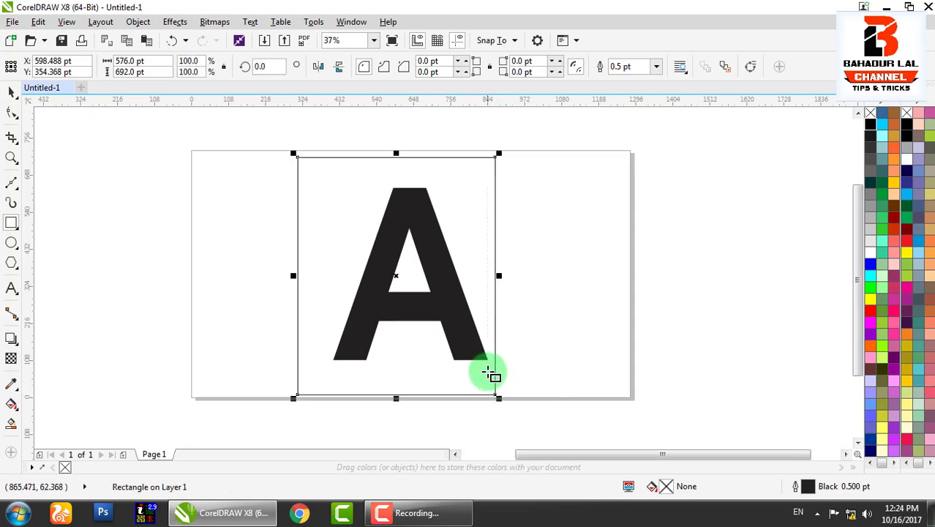
pyautogui.press('p')
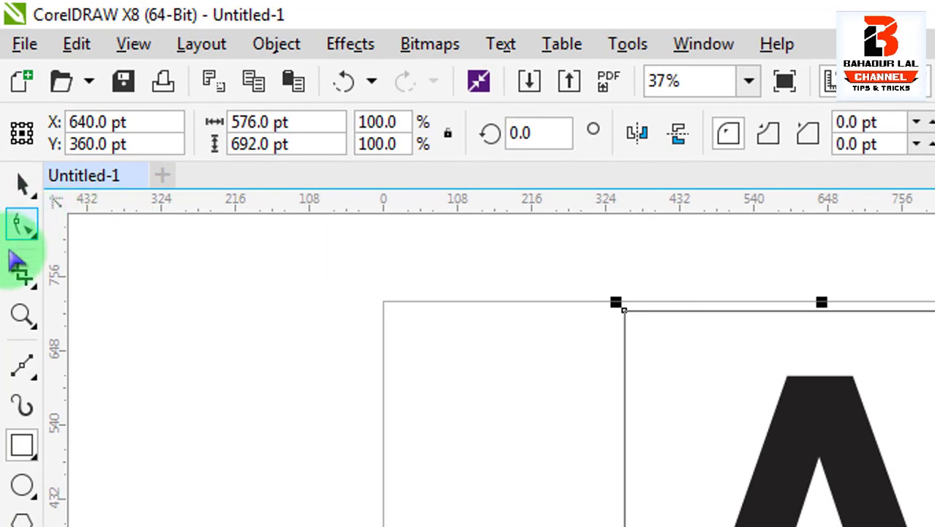
# - Draw a horizontal 2-Point Line about 576 pt long across the rectangle, from side to side just below its upper edge
pyautogui.click(24, 370)
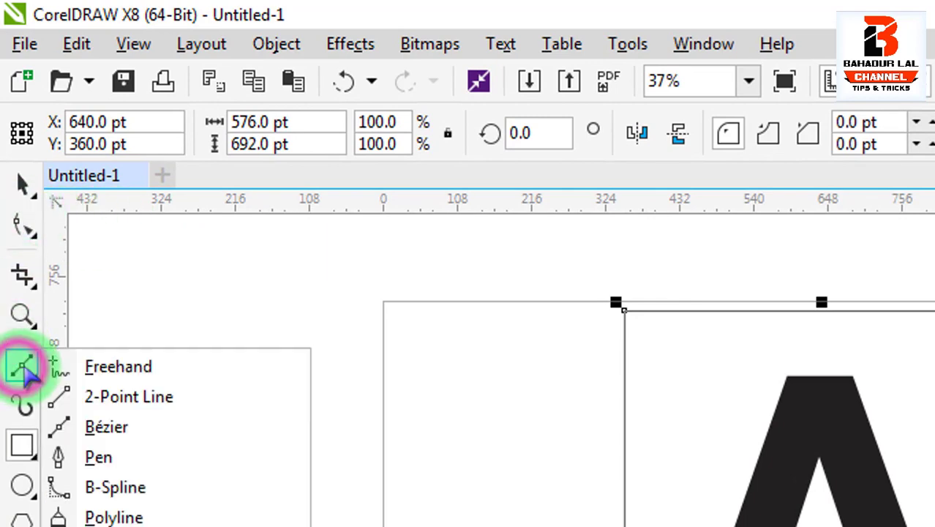
pyautogui.click(179, 406)
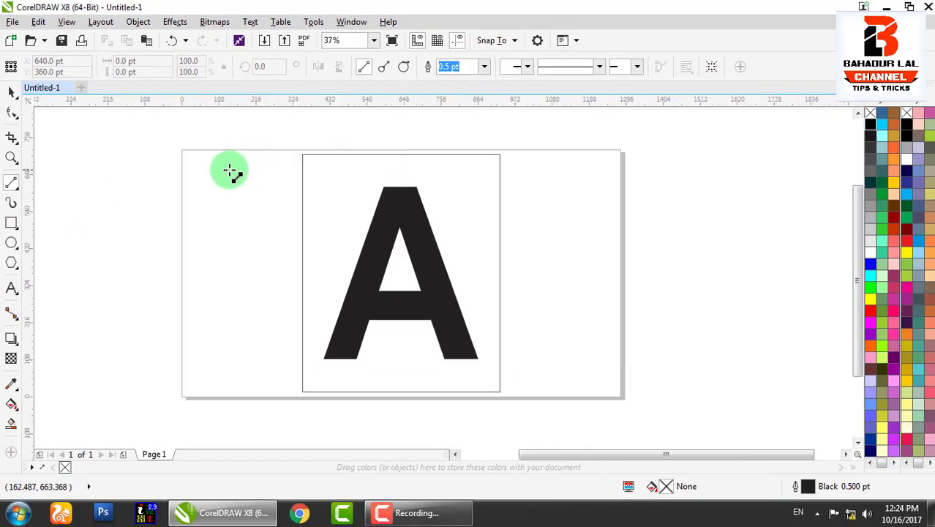
pyautogui.scroll(2, 468, 167)
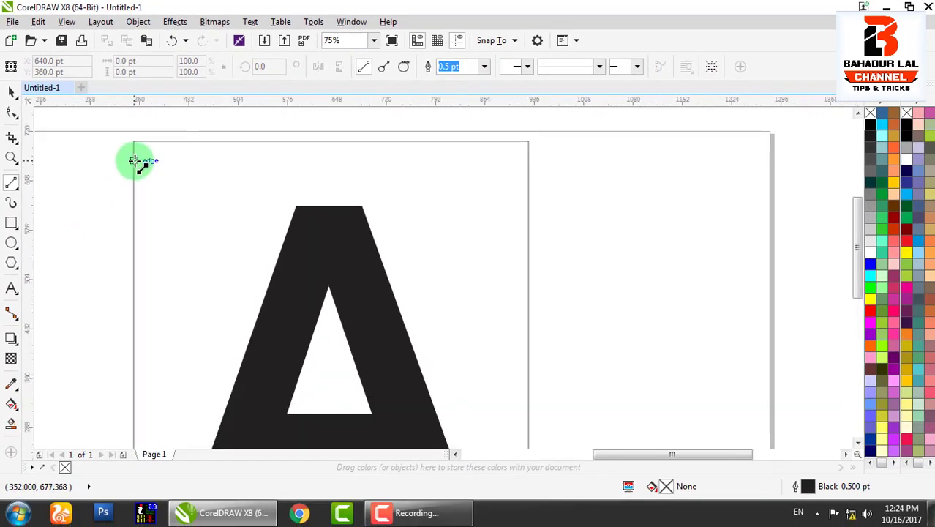
pyautogui.moveTo(135, 160); pyautogui.dragTo(527, 167)
pyautogui.press('space')
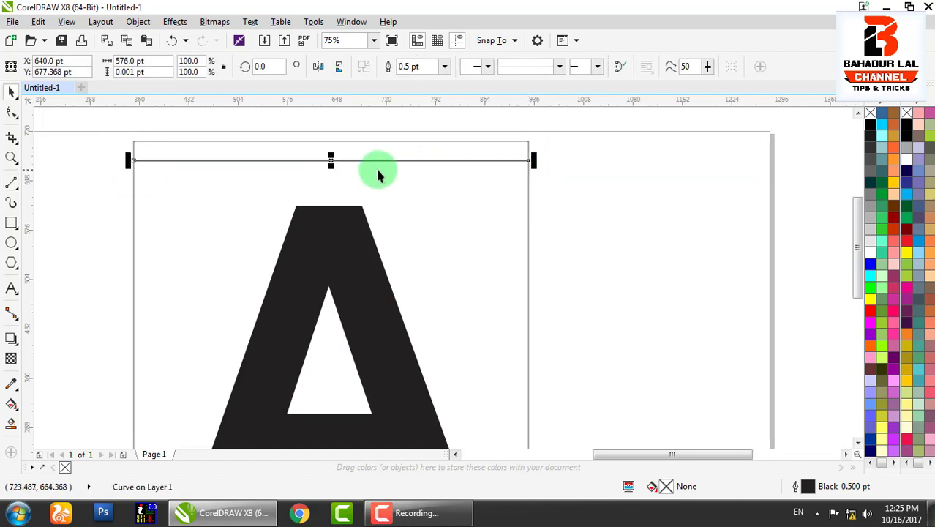
# - Copy the line about 28.5 pt straight down and repeat the duplication until the lines pass below the letter A
pyautogui.scroll(2, 337, 162)
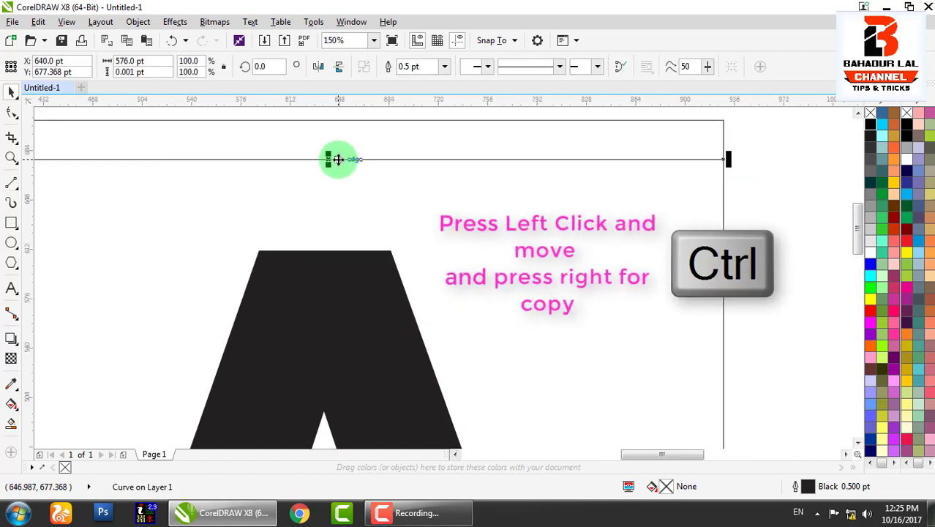
pyautogui.moveTo(338, 160); pyautogui.dragTo(346, 206)
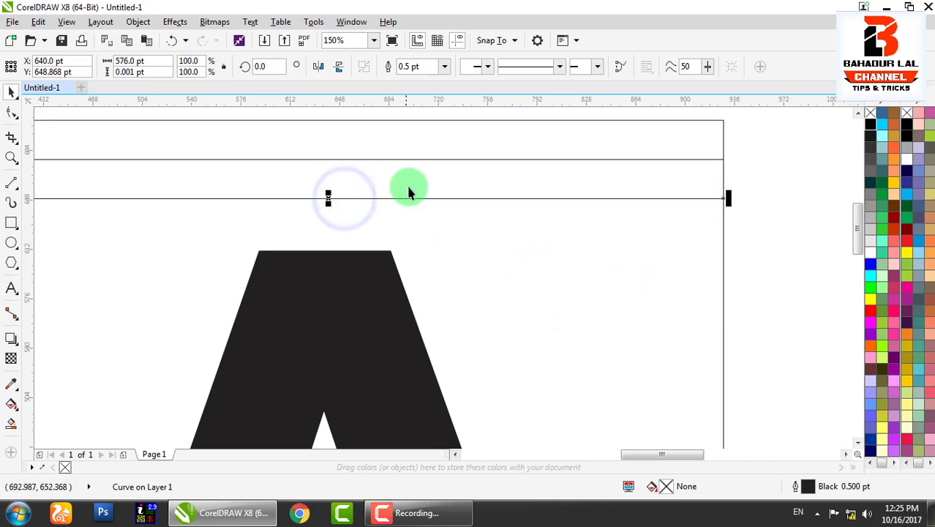
pyautogui.scroll(-2, 442, 190)
pyautogui.hotkey('ctrl', 'r')
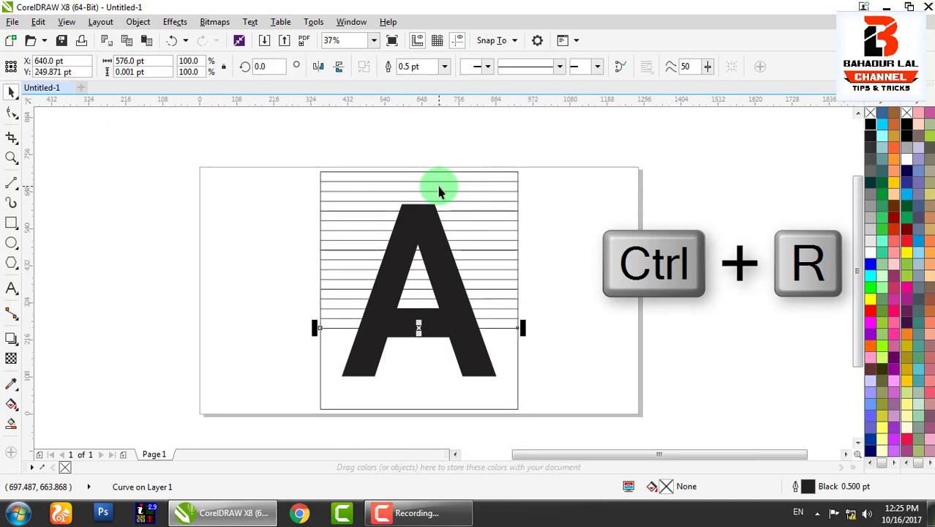
pyautogui.hotkey('ctrl', 'r')
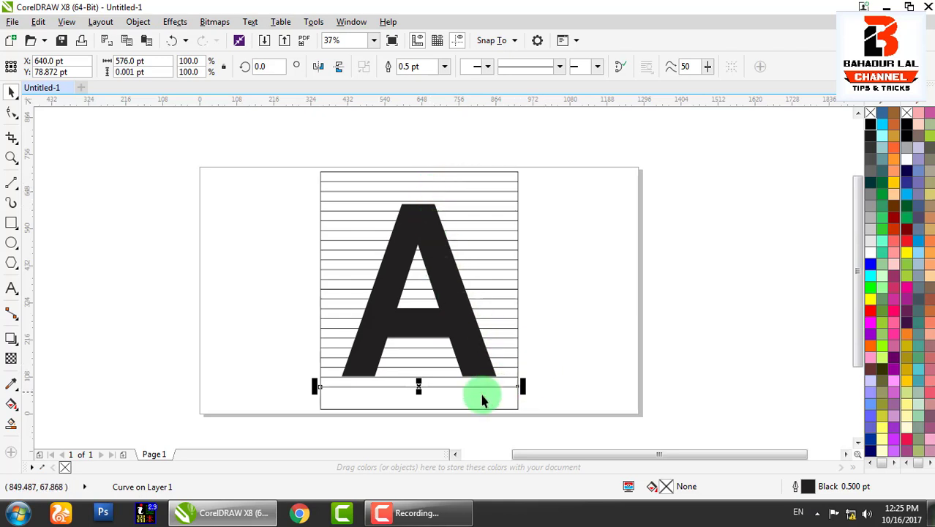
# - Lower the last line close to the rectangle's bottom edge and move the rectangle and the letter A off the page's right side
pyautogui.scroll(2, 439, 397)
pyautogui.moveTo(424, 375); pyautogui.dragTo(765, 377)
pyautogui.scroll(-2, 430, 411)
pyautogui.moveTo(488, 365); pyautogui.dragTo(810, 360)
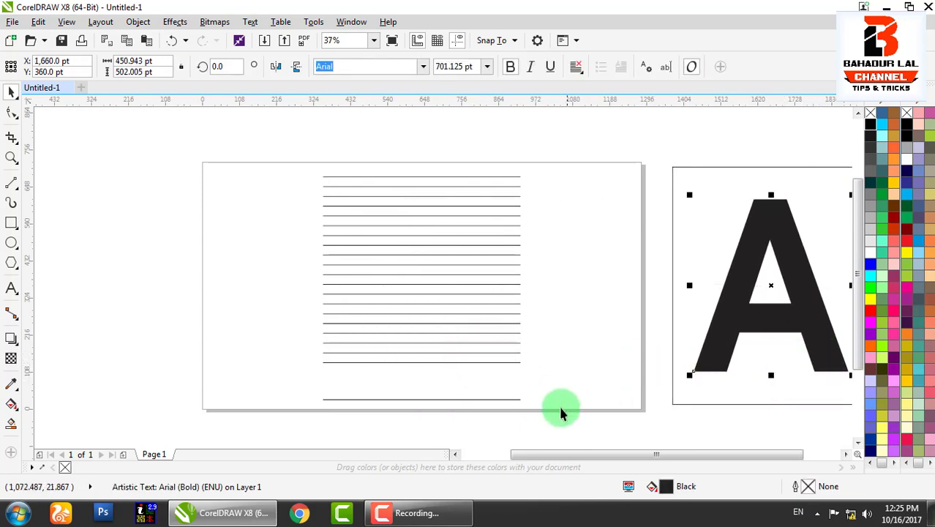
# - Distribute all the horizontal lines with even vertical spacing
pyautogui.moveTo(536, 413); pyautogui.dragTo(275, 170)
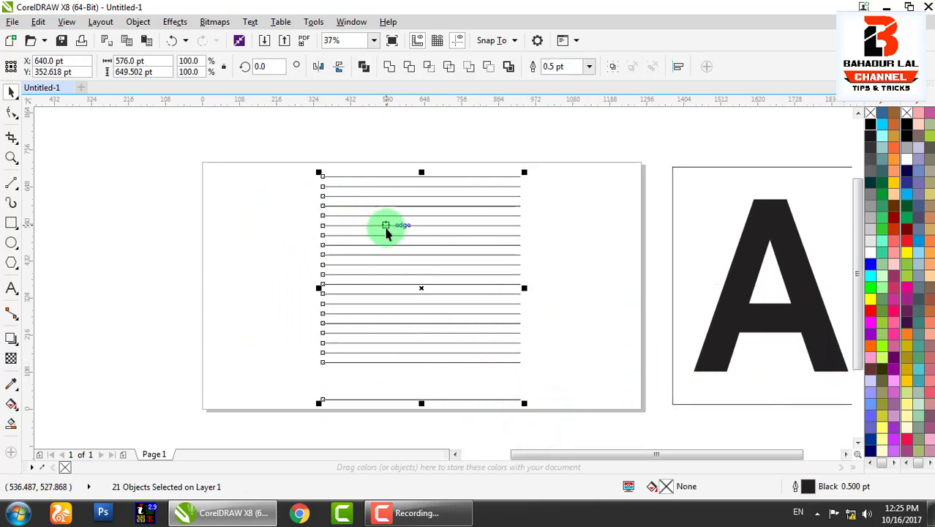
pyautogui.hotkey('shift', 'a')
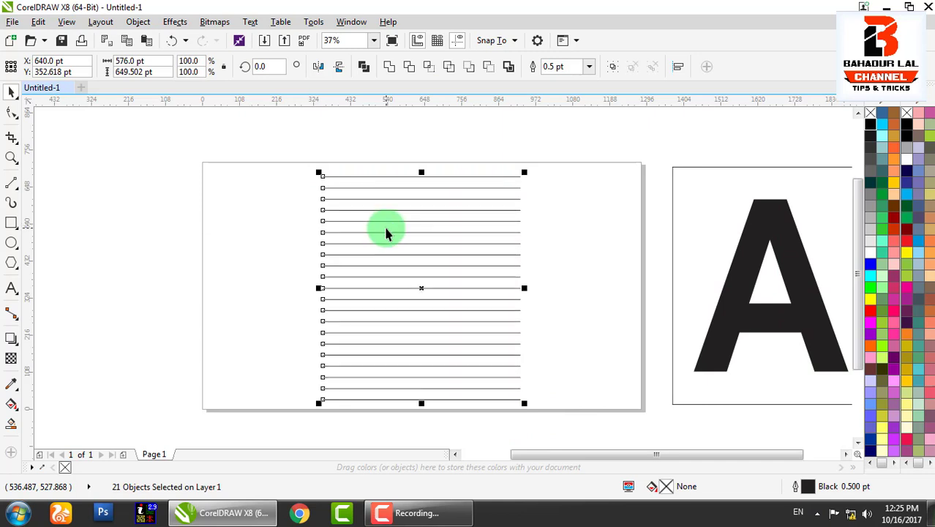
pyautogui.click(560, 139)
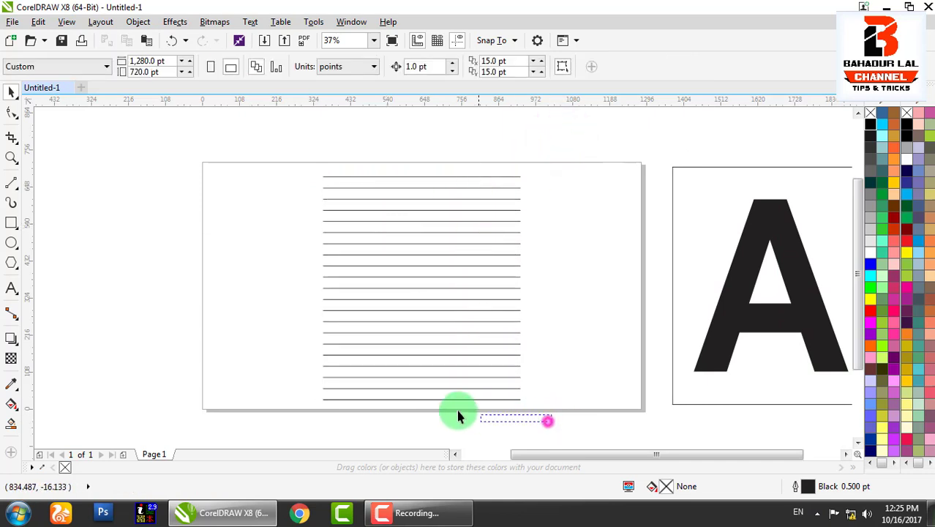
# - Delete the two lines just above the lowest one and redistribute the remaining lines evenly in the vertical direction
pyautogui.moveTo(458, 416); pyautogui.dragTo(281, 150)
pyautogui.click(505, 389)
pyautogui.press('Delete')
pyautogui.click(507, 378)
pyautogui.press('Delete')
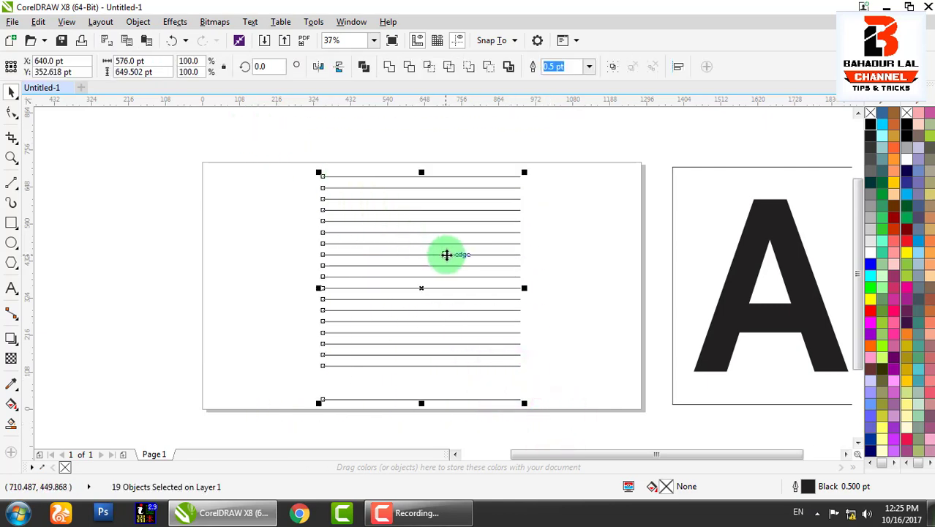
pyautogui.hotkey('shift', 'a')
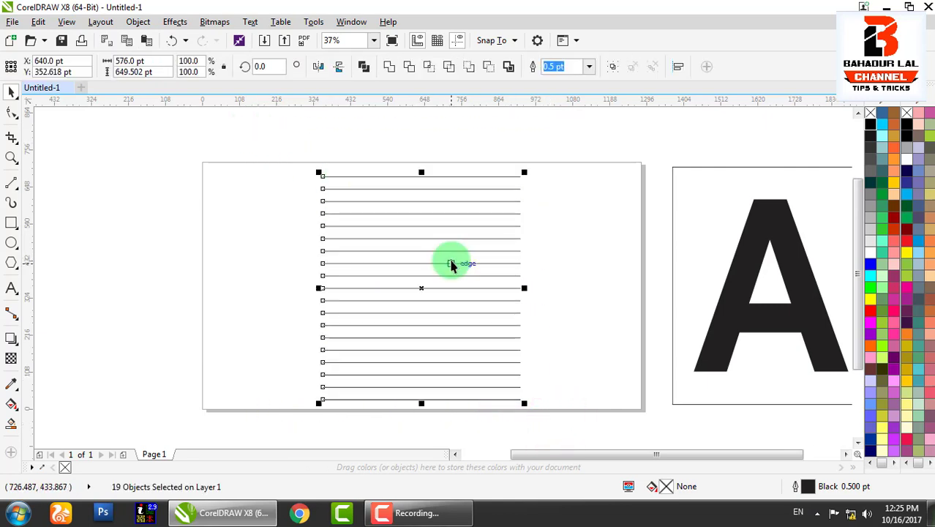
# - Group the horizontal lines and center the rectangle back on the page around them
pyautogui.moveTo(421, 296); pyautogui.dragTo(259, 421)
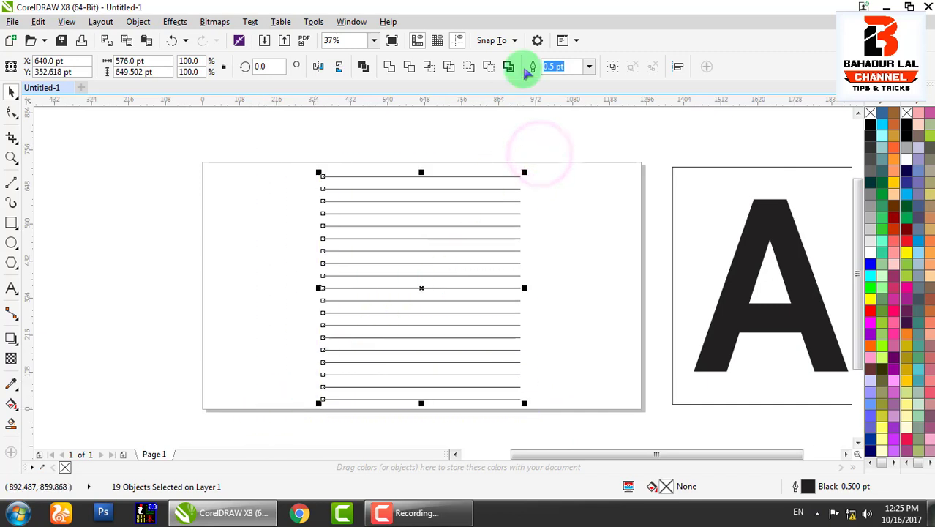
pyautogui.click(613, 67)
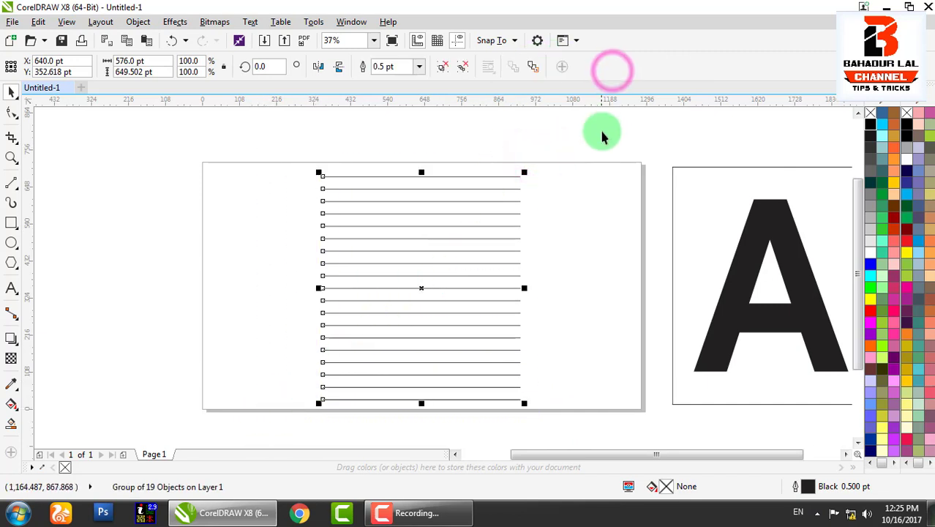
pyautogui.click(693, 176)
pyautogui.press('p')
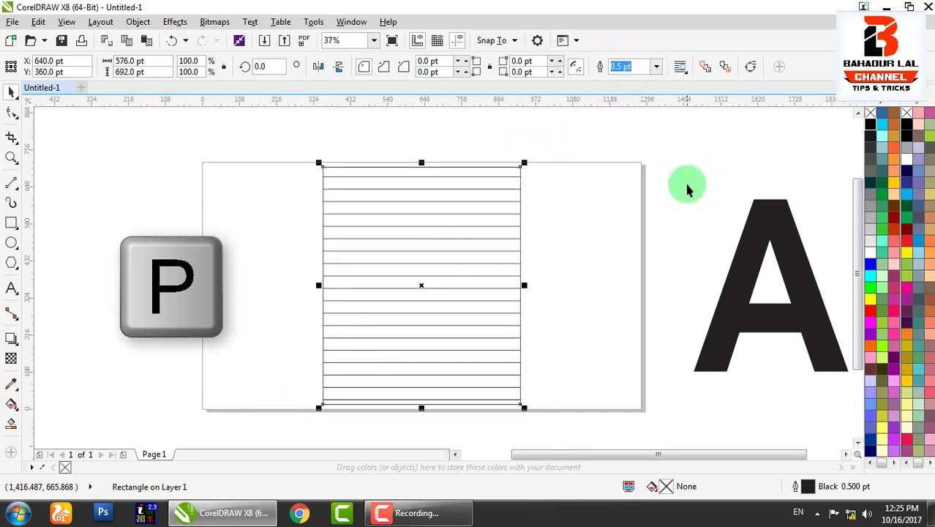
# - Center the letter A on the page, over the lined rectangle
pyautogui.click(726, 259)
pyautogui.press('p')
pyautogui.click(701, 209)
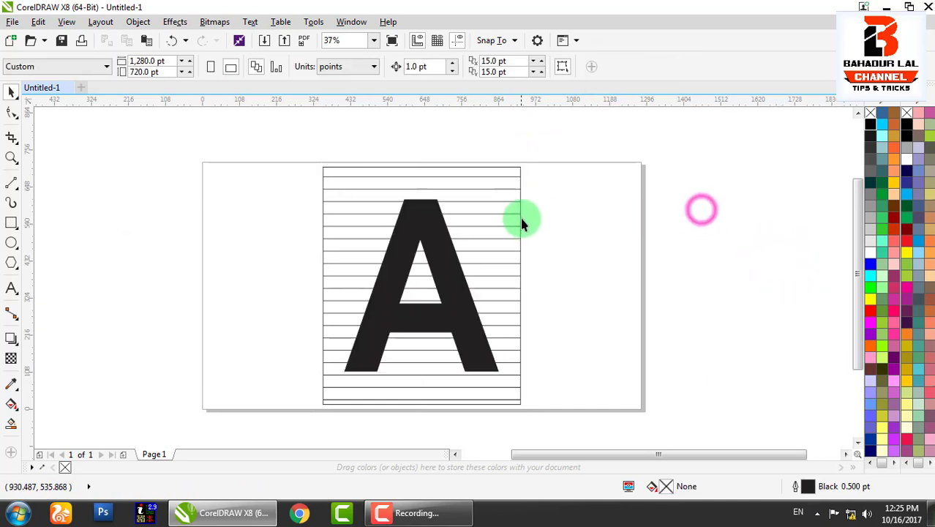
# - PowerClip the group of horizontal lines inside the rectangle behind the letter A
pyautogui.click(513, 177)
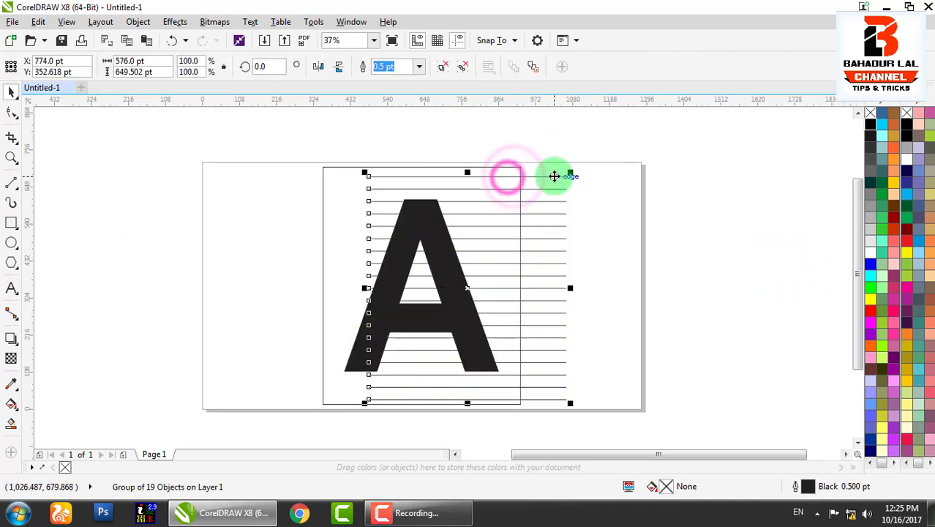
pyautogui.rightClick(505, 178)
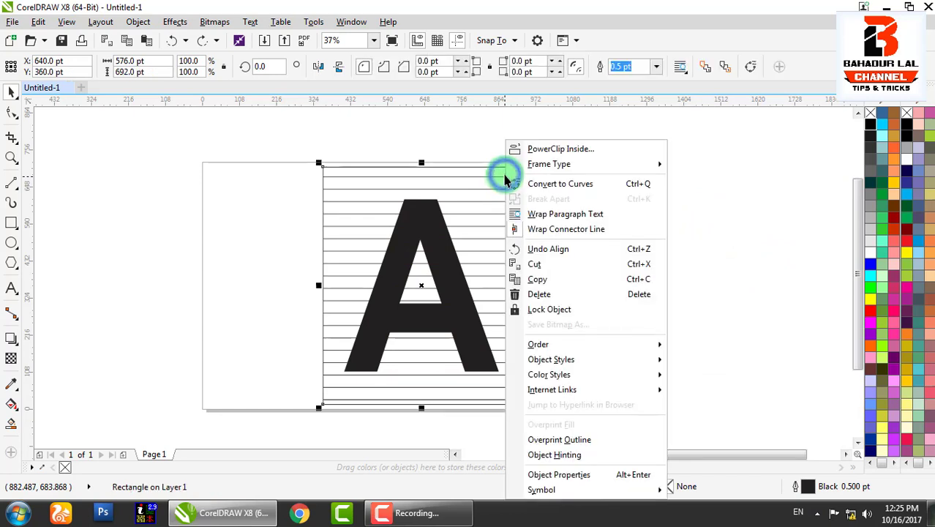
pyautogui.click(474, 138)
pyautogui.click(476, 177)
pyautogui.rightClick(476, 177)
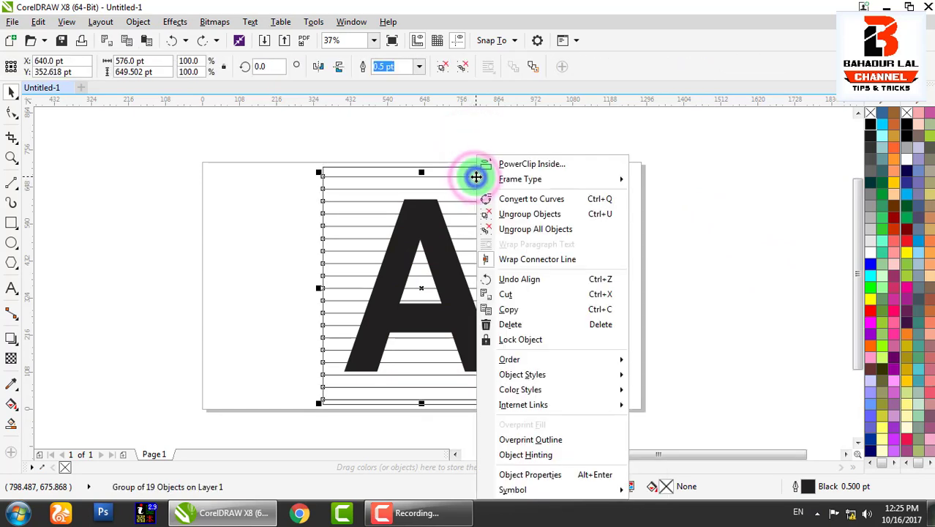
pyautogui.click(528, 166)
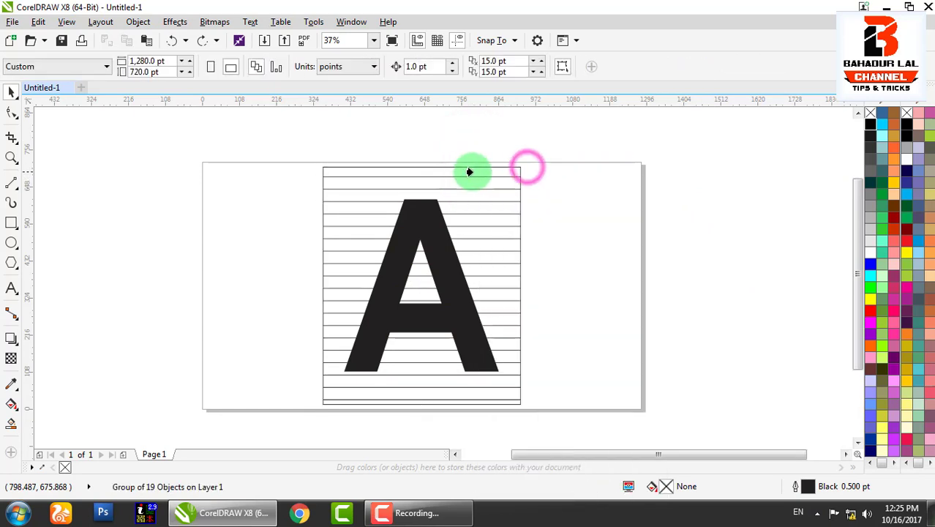
pyautogui.click(468, 170)
pyautogui.click(599, 146)
pyautogui.moveTo(507, 179); pyautogui.dragTo(764, 185)
pyautogui.hotkey('ctrl', 'z')
pyautogui.click(549, 137)
pyautogui.click(411, 250)
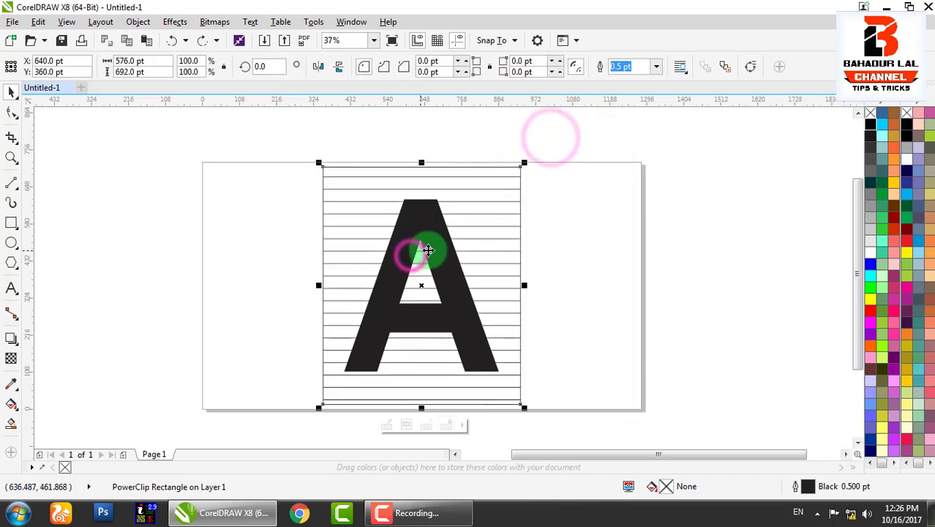
pyautogui.click(424, 224)
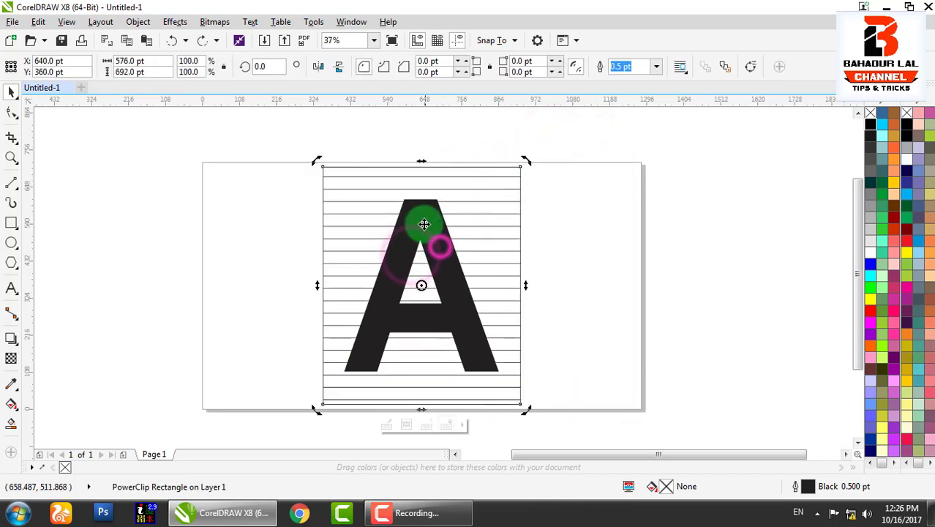
pyautogui.click(645, 153)
pyautogui.moveTo(507, 142); pyautogui.dragTo(278, 404)
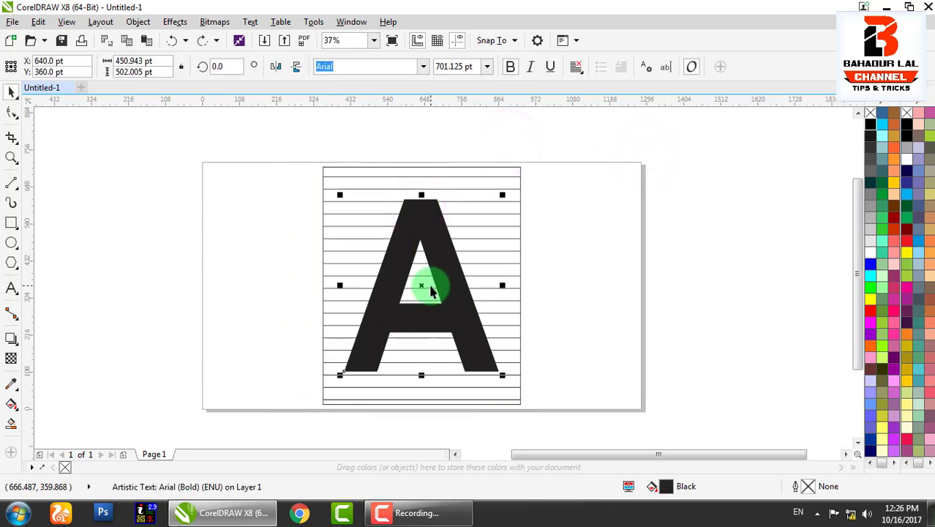
pyautogui.click(691, 172)
pyautogui.click(417, 210)
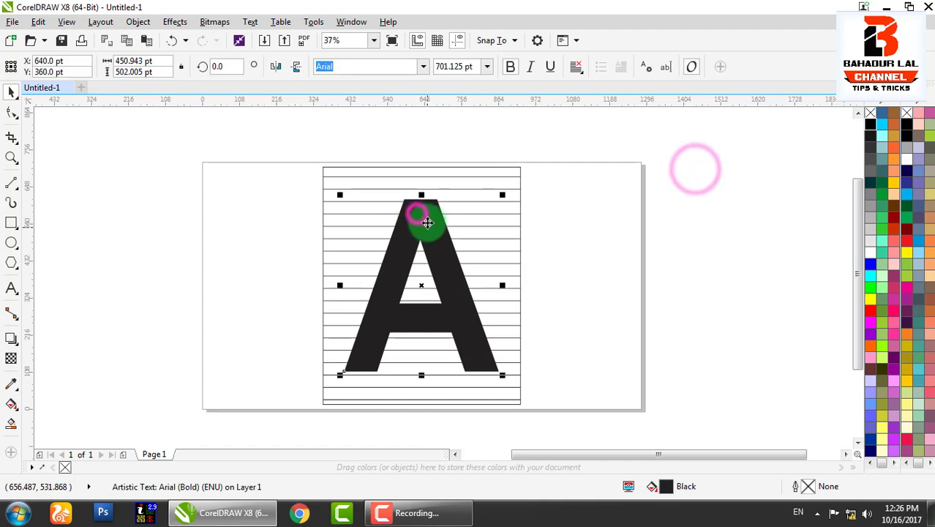
pyautogui.moveTo(452, 224); pyautogui.dragTo(628, 231)
pyautogui.hotkey('ctrl', 'z')
pyautogui.click(567, 142)
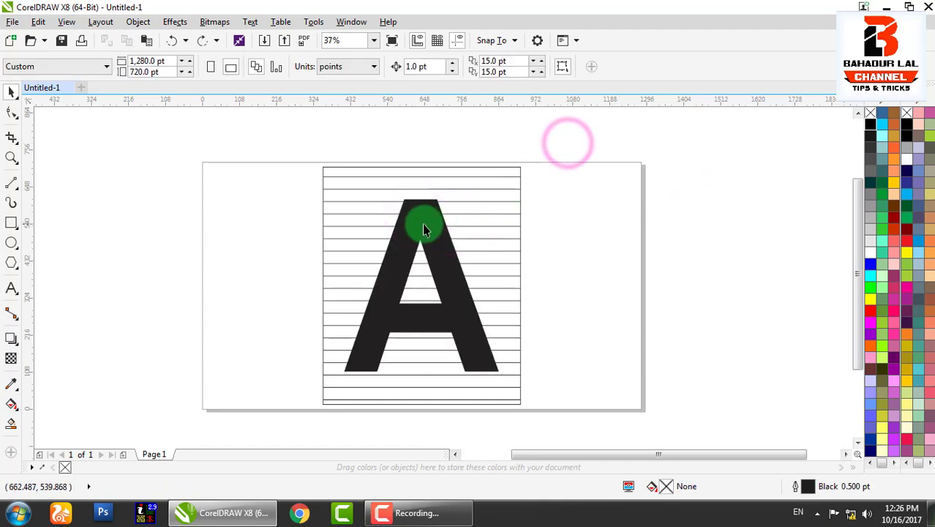
# - Fill the letter A with white and give it a black outline
pyautogui.click(423, 229)
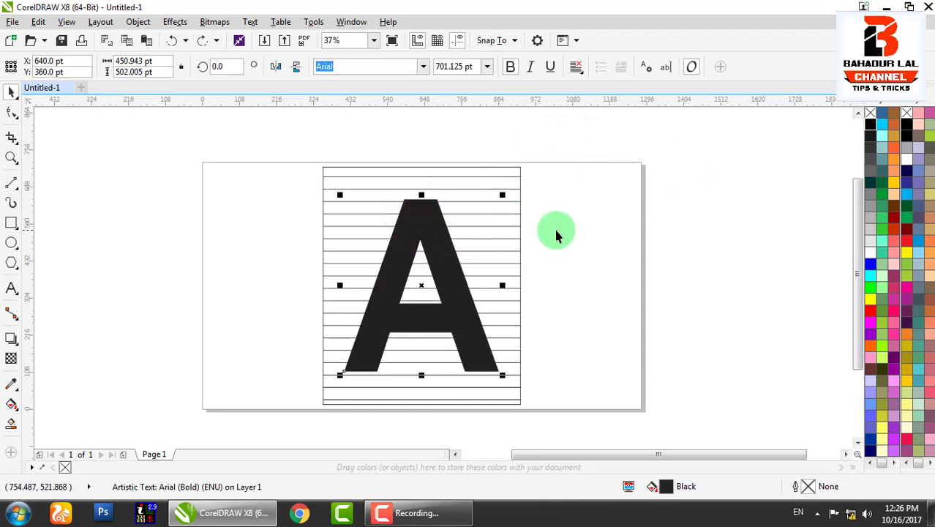
pyautogui.click(871, 254)
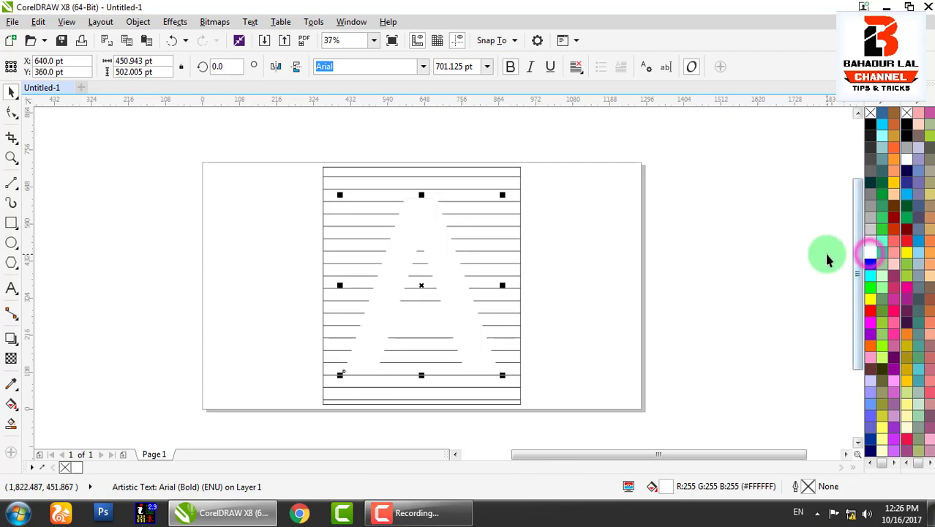
pyautogui.rightClick(870, 124)
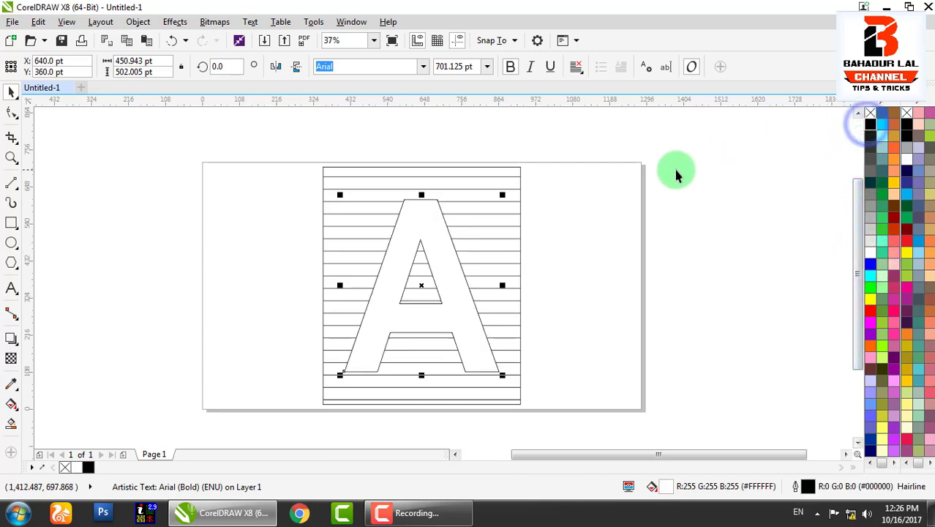
pyautogui.click(605, 188)
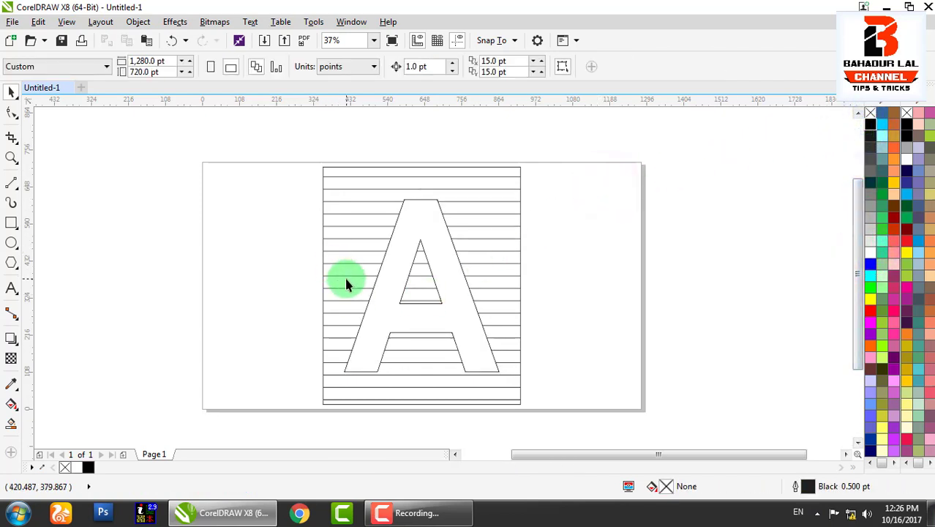
# - Nudge the letter A upward over the horizontal lines to a Y position of about 368 pt
pyautogui.hscroll(-2, 516, 301)
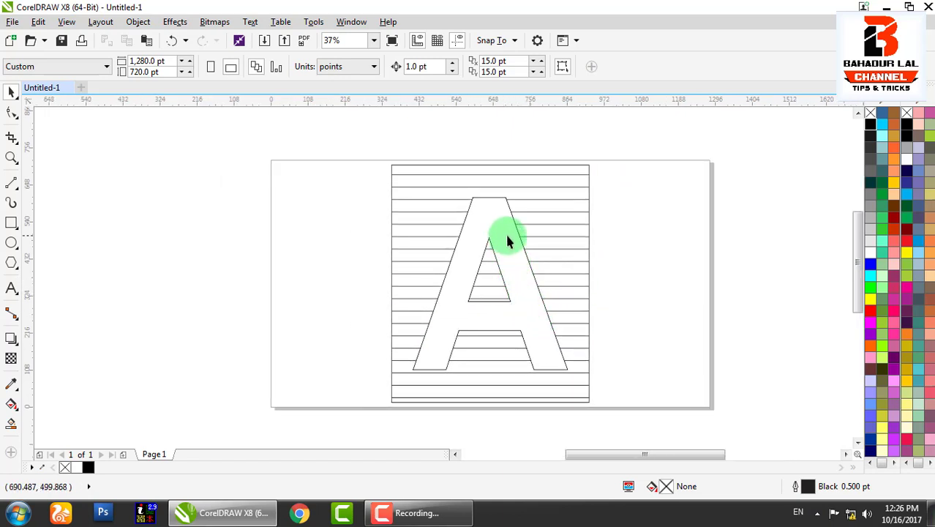
pyautogui.scroll(2, 506, 236)
pyautogui.click(485, 215)
pyautogui.press('Up')
pyautogui.press('Up')
pyautogui.press('Up')
pyautogui.press('Up')
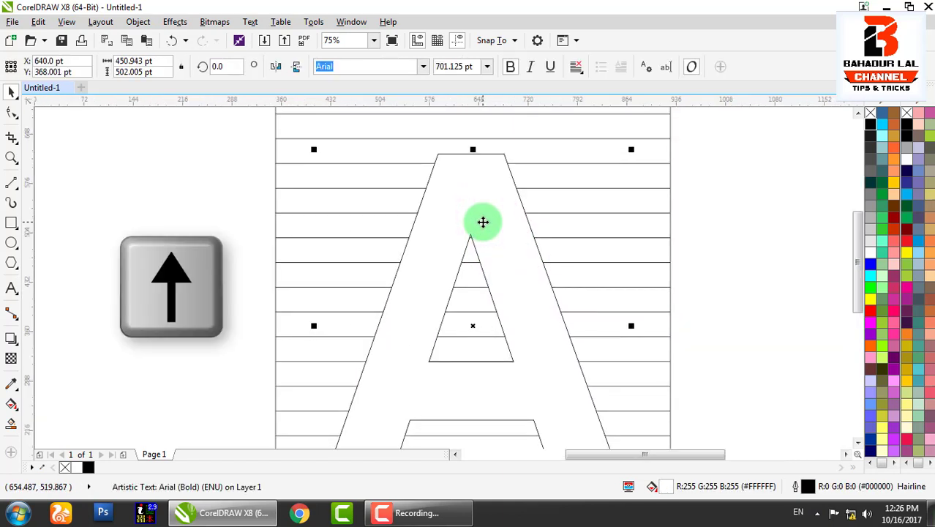
pyautogui.scroll(-2, 507, 226)
pyautogui.click(668, 247)
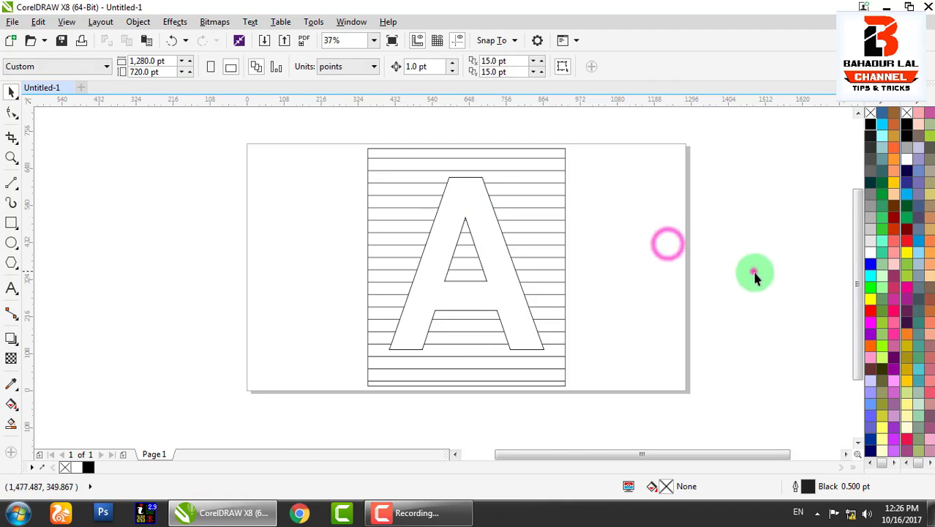
# - Fine-tune the letter A's height against the lines, raising it to a Y position of about 373 pt
pyautogui.click(461, 200)
pyautogui.scroll(2, 468, 198)
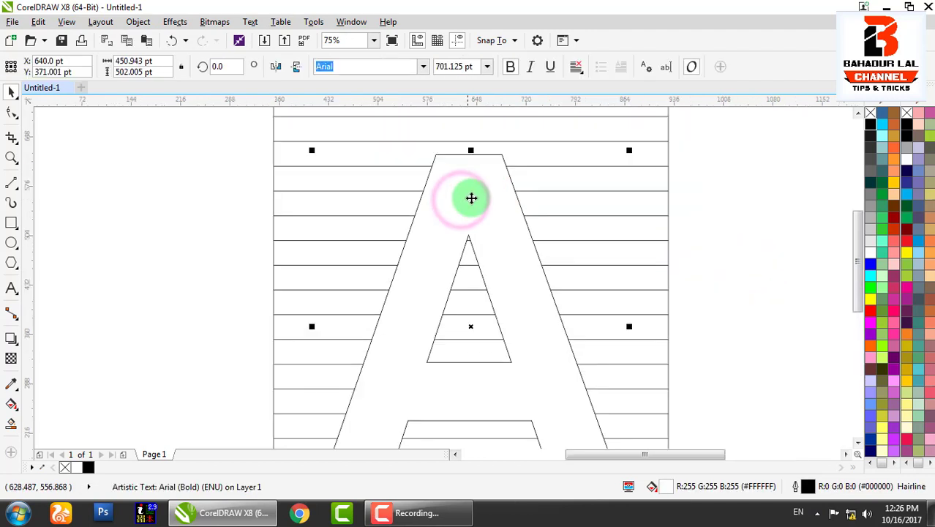
pyautogui.scroll(-2, 333, 234)
pyautogui.click(290, 222)
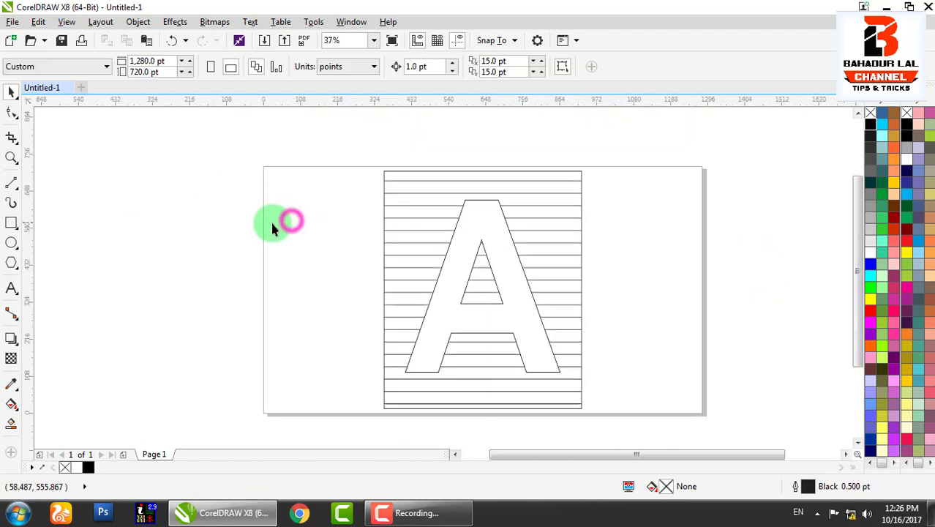
pyautogui.click(475, 221)
pyautogui.scroll(2, 479, 220)
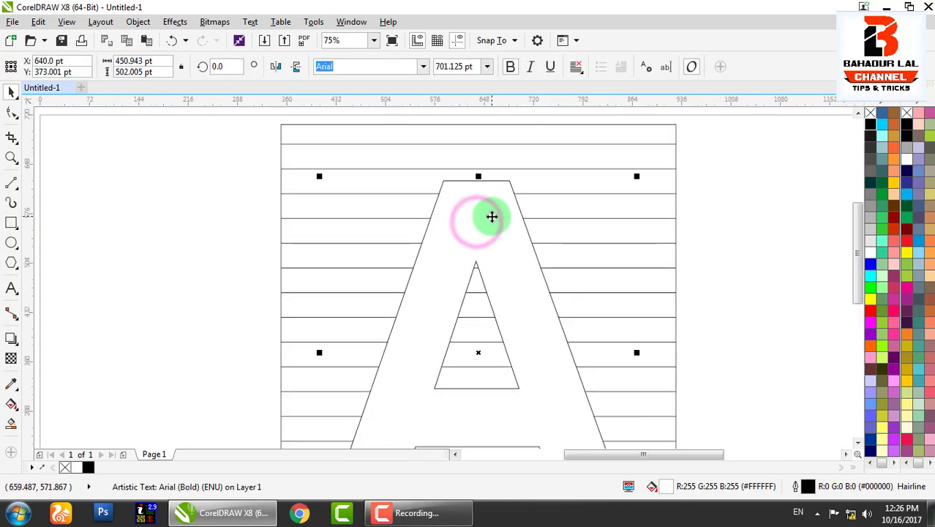
pyautogui.scroll(-2, 497, 218)
pyautogui.click(319, 219)
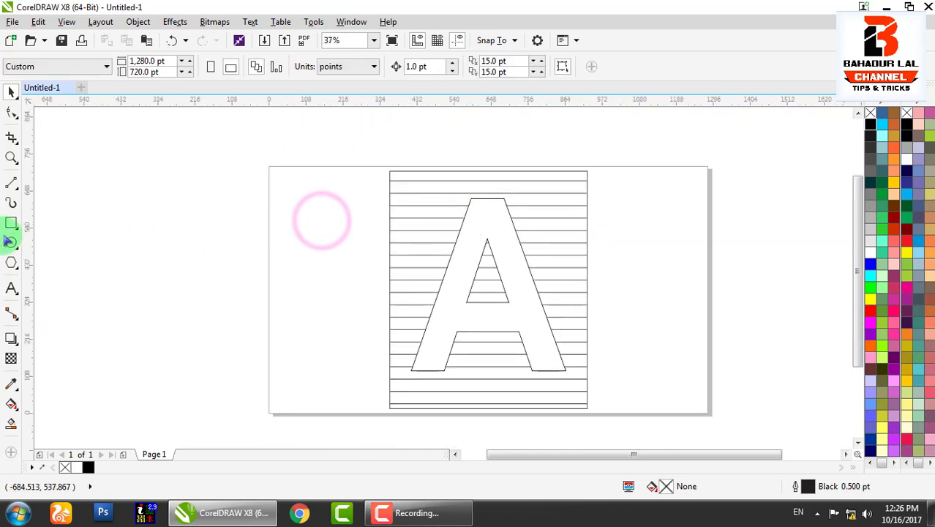
# - Draw a horizontal 2-point line about 847 pt long beside the lined rectangle and lower it to about mid-page height
pyautogui.click(11, 190)
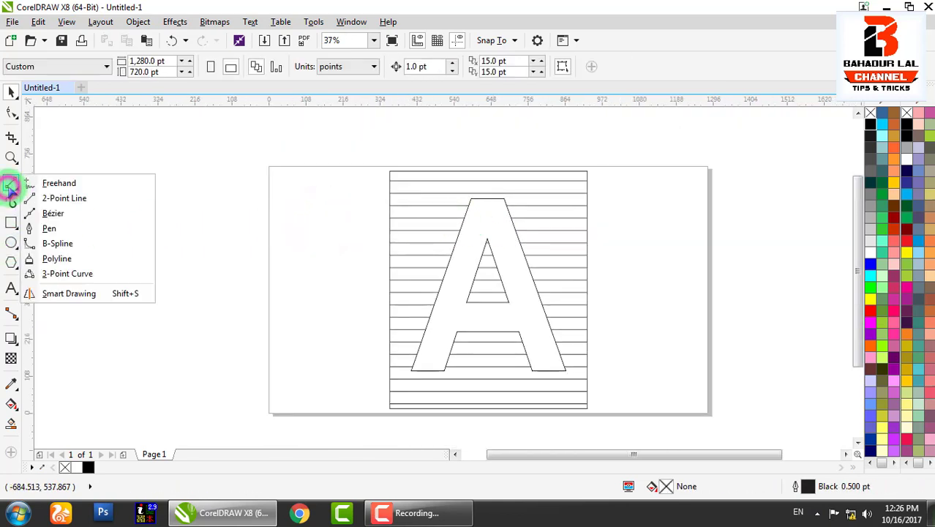
pyautogui.click(77, 199)
pyautogui.moveTo(75, 178); pyautogui.dragTo(370, 196)
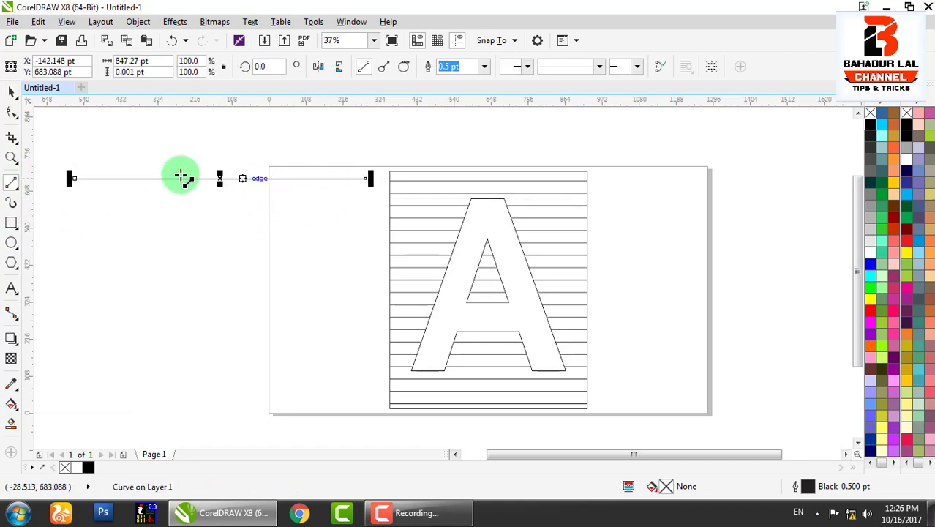
pyautogui.moveTo(205, 181); pyautogui.dragTo(212, 261)
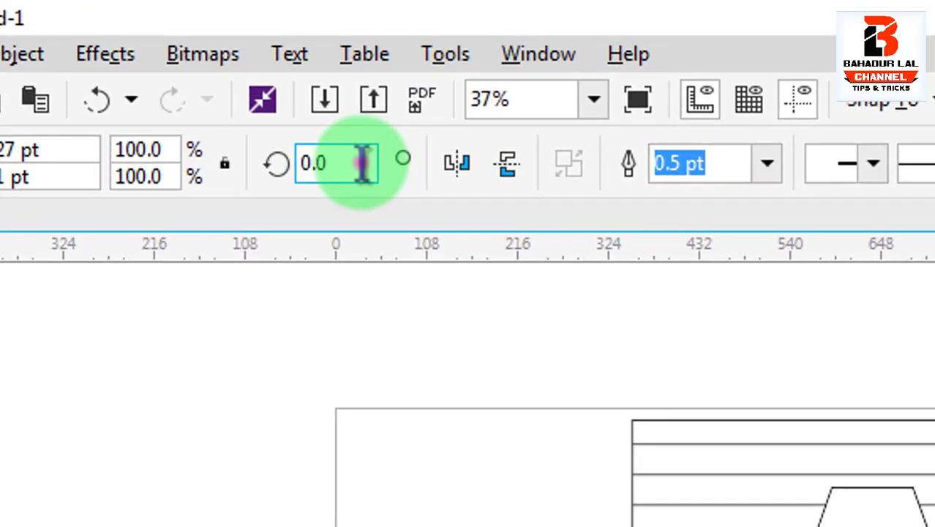
# - Rotate the new long line to 45 degrees
pyautogui.doubleClick(358, 162)
pyautogui.write('45')
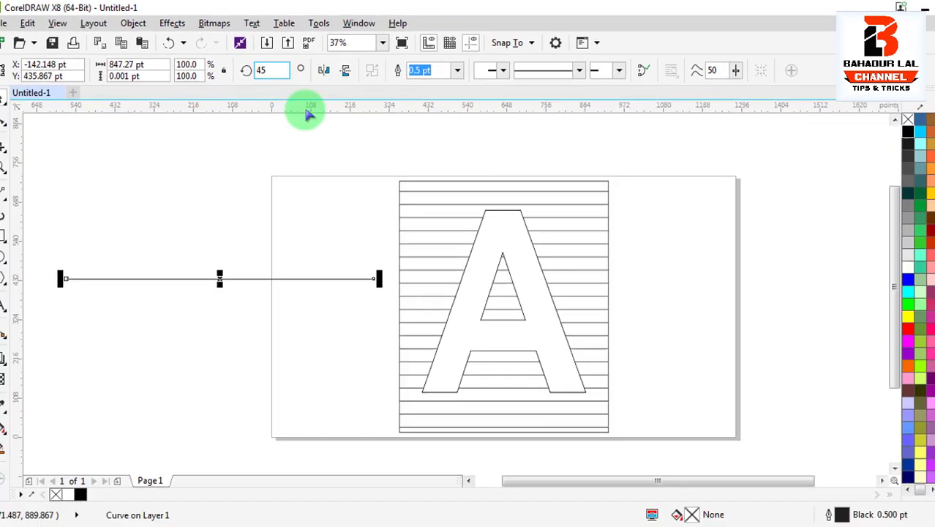
pyautogui.press('Return')
pyautogui.click(311, 438)
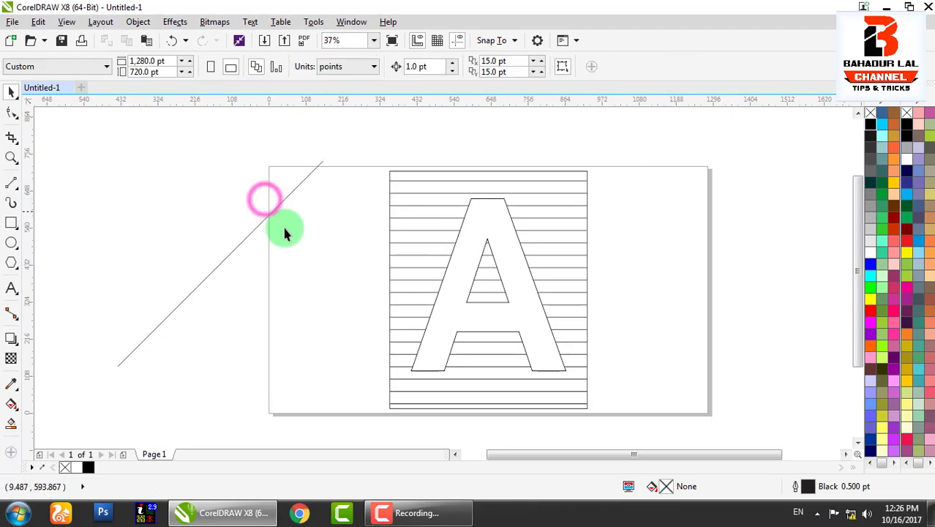
# - Move the 45-degree line onto the letter A so it passes exactly through the letter's top-right corner
pyautogui.click(281, 207)
pyautogui.moveTo(281, 207); pyautogui.dragTo(328, 247)
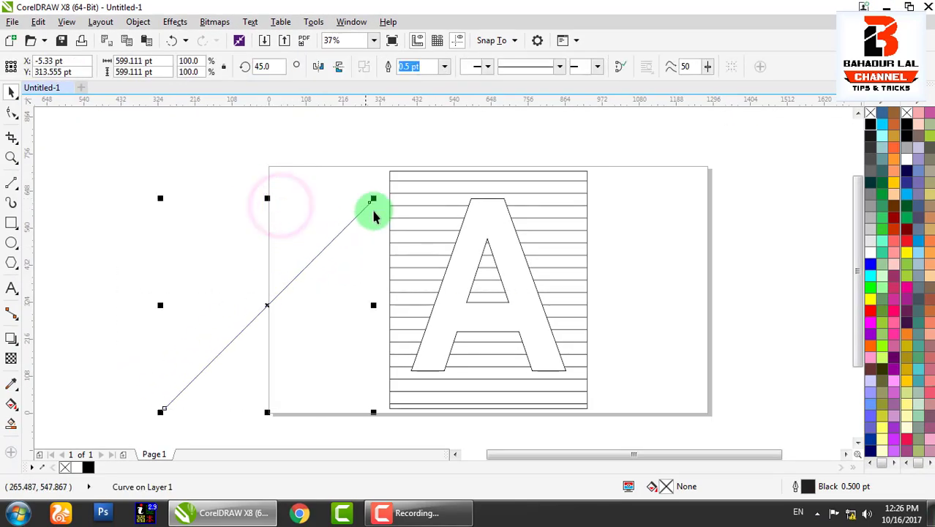
pyautogui.scroll(2, 369, 209)
pyautogui.moveTo(355, 206); pyautogui.dragTo(642, 174)
pyautogui.scroll(8, 643, 179)
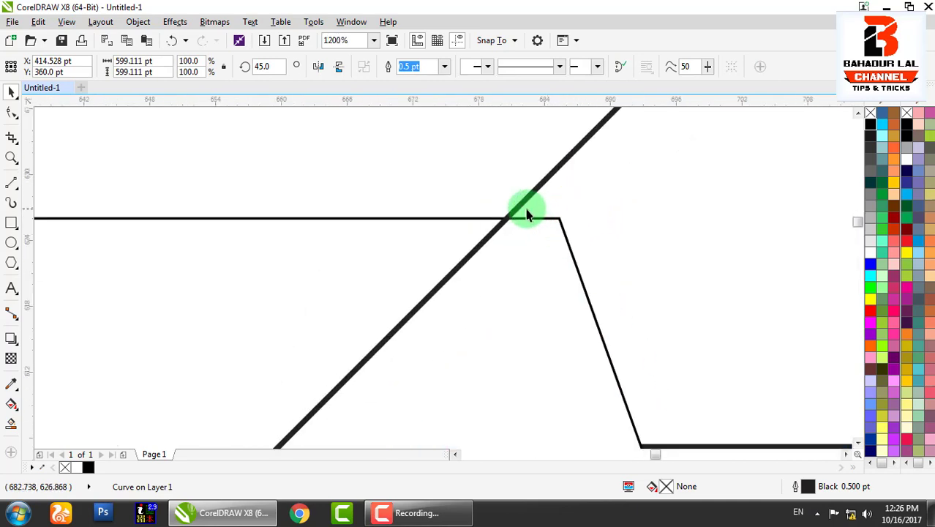
pyautogui.moveTo(521, 205); pyautogui.dragTo(568, 212)
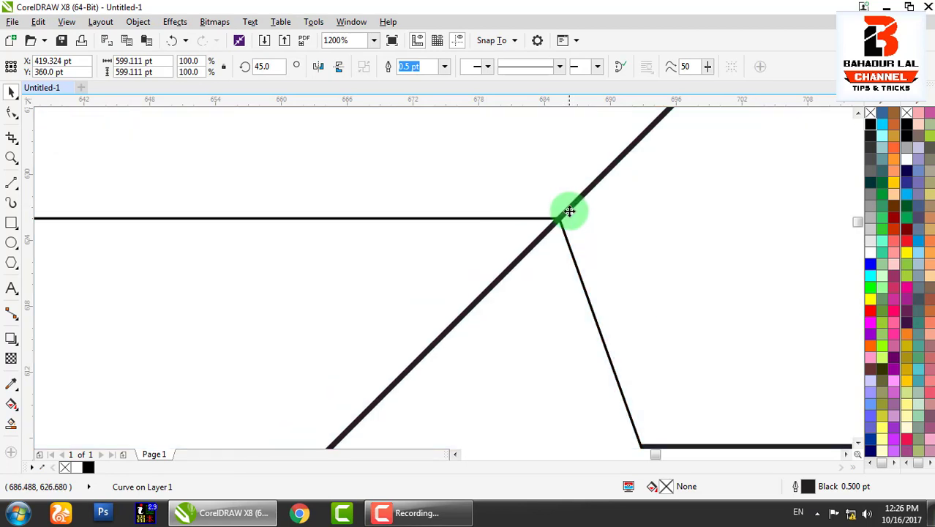
pyautogui.scroll(-8, 548, 205)
pyautogui.click(782, 187)
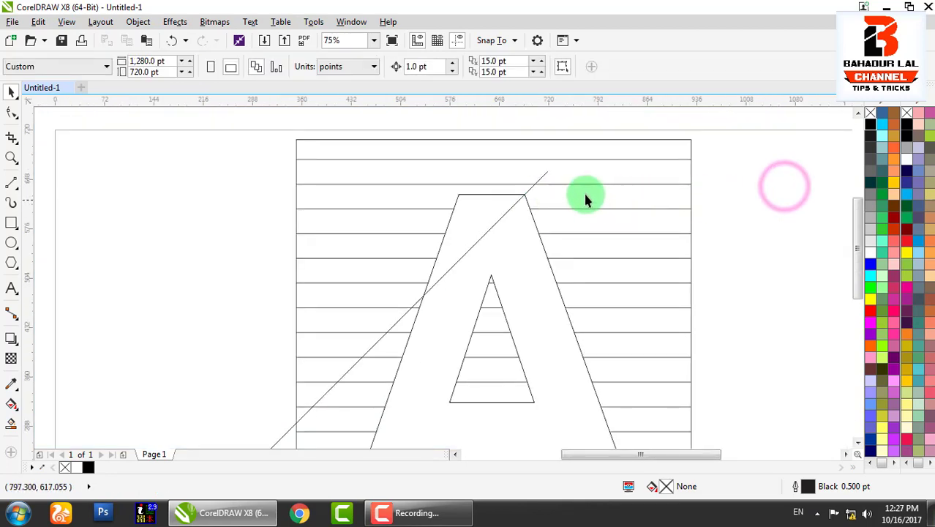
# - Copy the diagonal line and align the copy with the bottom-left corner of the A's inner triangle
pyautogui.scroll(-2, 504, 190)
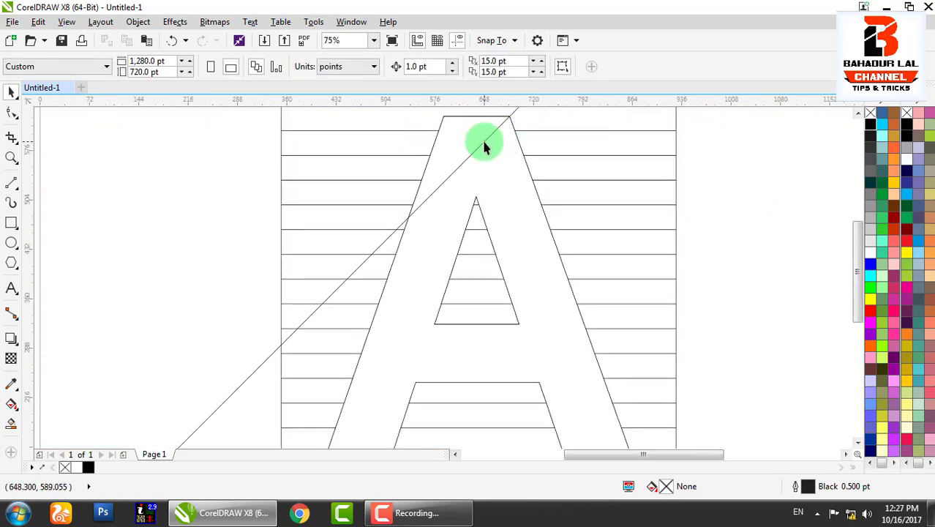
pyautogui.moveTo(483, 146); pyautogui.dragTo(429, 331)
pyautogui.scroll(5, 439, 266)
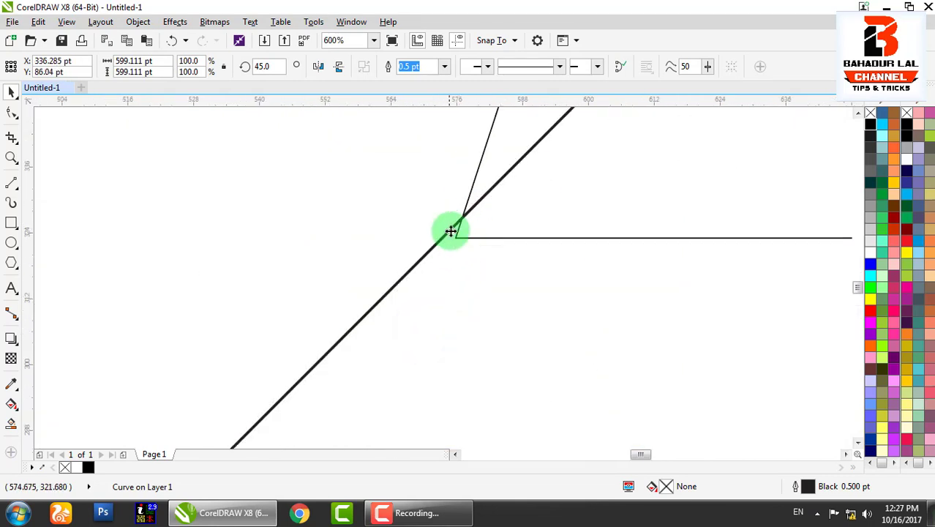
pyautogui.moveTo(455, 238); pyautogui.dragTo(436, 263)
pyautogui.scroll(5, 457, 244)
pyautogui.scroll(-8, 432, 225)
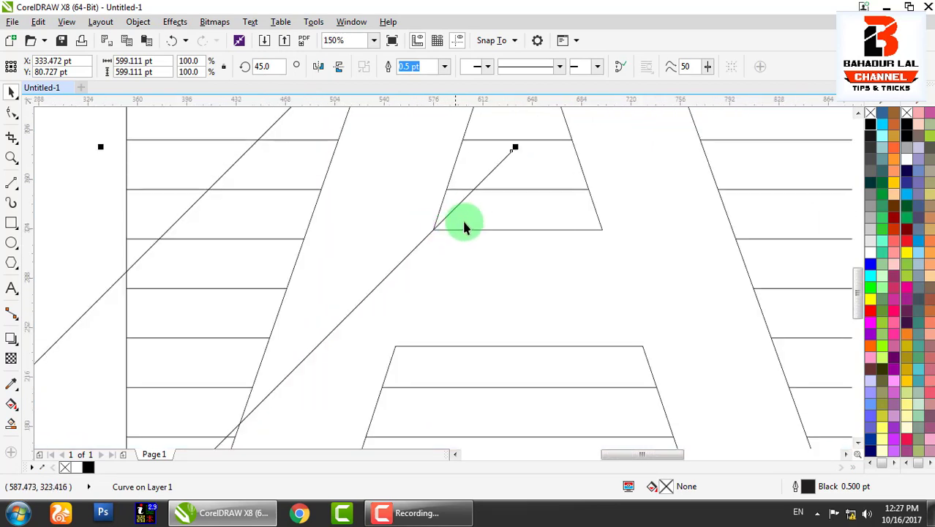
# - Add another copy of the diagonal line through the bottom-right corner of the A's inner triangle
pyautogui.moveTo(465, 198); pyautogui.dragTo(595, 217)
pyautogui.scroll(3, 614, 222)
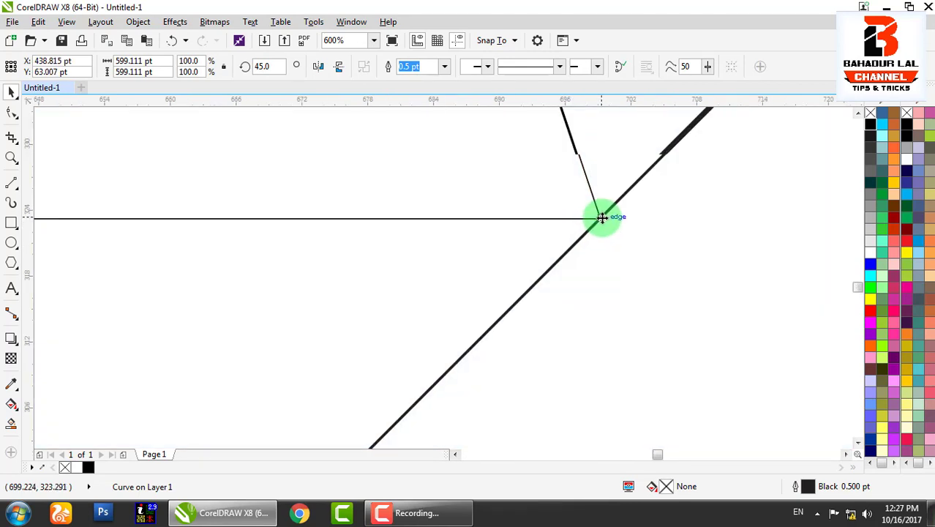
pyautogui.scroll(3, 592, 217)
pyautogui.scroll(-7, 592, 216)
pyautogui.click(739, 202)
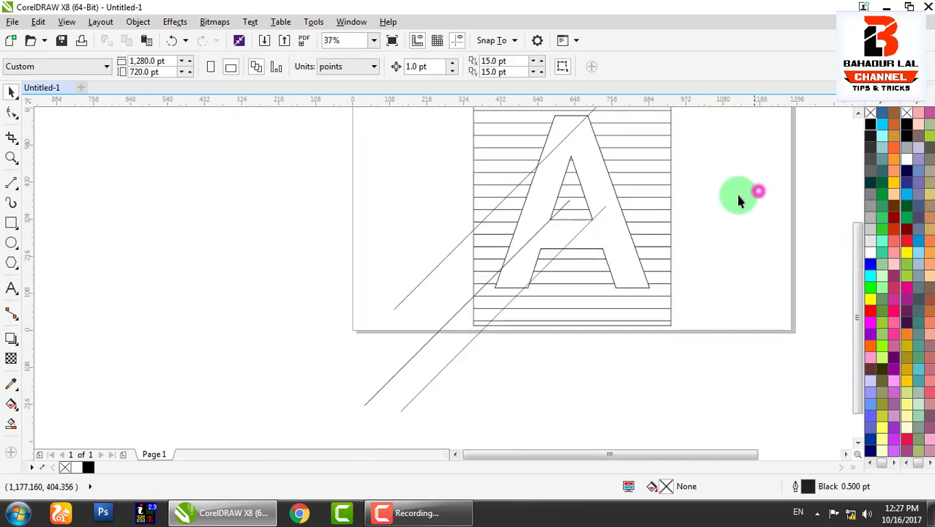
# - Copy the 45-degree line and align the copy exactly with the top corner of the A's inner triangle
pyautogui.moveTo(662, 205); pyautogui.dragTo(653, 223)
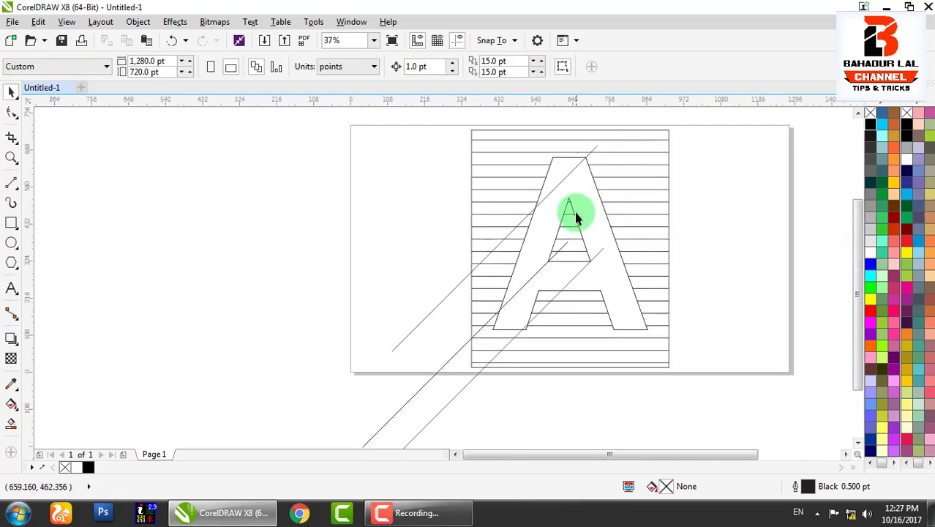
pyautogui.scroll(2, 563, 210)
pyautogui.scroll(2, 528, 165)
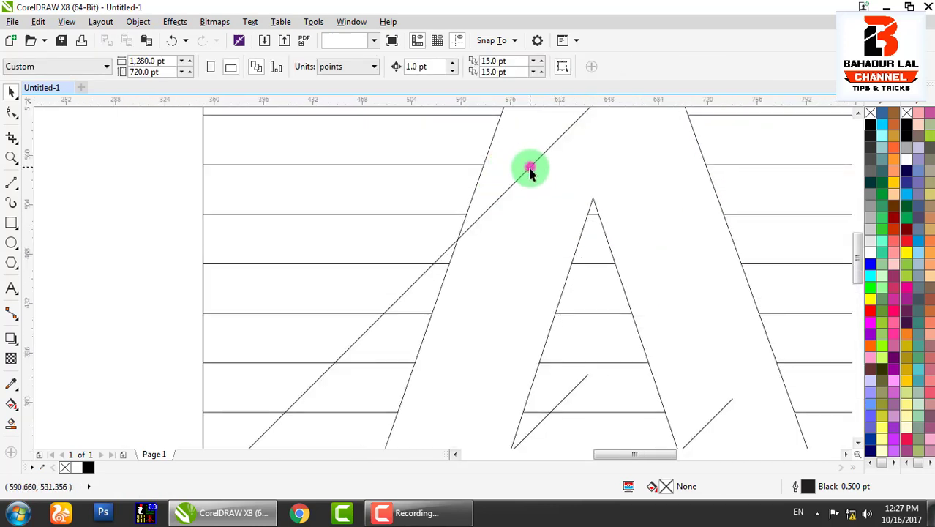
pyautogui.moveTo(529, 169); pyautogui.dragTo(535, 261)
pyautogui.scroll(4, 601, 198)
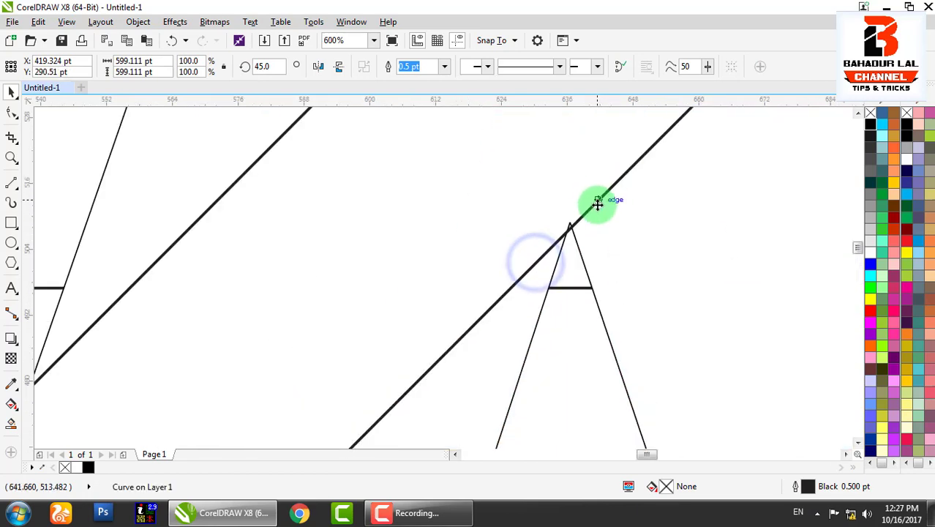
pyautogui.moveTo(598, 204)
pyautogui.mouseDown()
pyautogui.moveTo(445, 324)
pyautogui.moveTo(582, 205)
pyautogui.moveTo(482, 317)
pyautogui.moveTo(576, 185)
pyautogui.moveTo(429, 332)
pyautogui.moveTo(538, 236)
pyautogui.moveTo(654, 248)
pyautogui.mouseUp()
pyautogui.scroll(4, 521, 220)
pyautogui.scroll(-12, 653, 247)
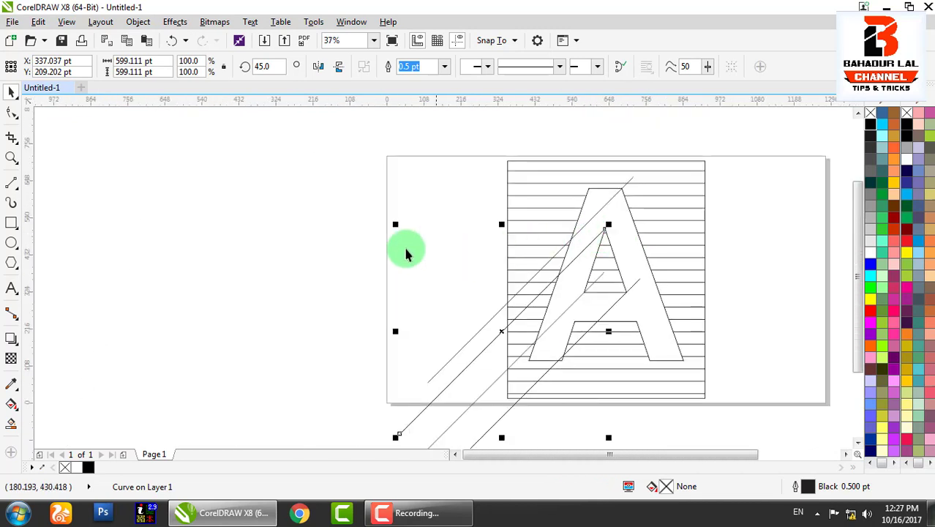
pyautogui.click(282, 236)
# - Copy the diagonal line through the first three points below the top-right corner where horizontal lines meet the A's right edge
pyautogui.moveTo(778, 208); pyautogui.dragTo(702, 217)
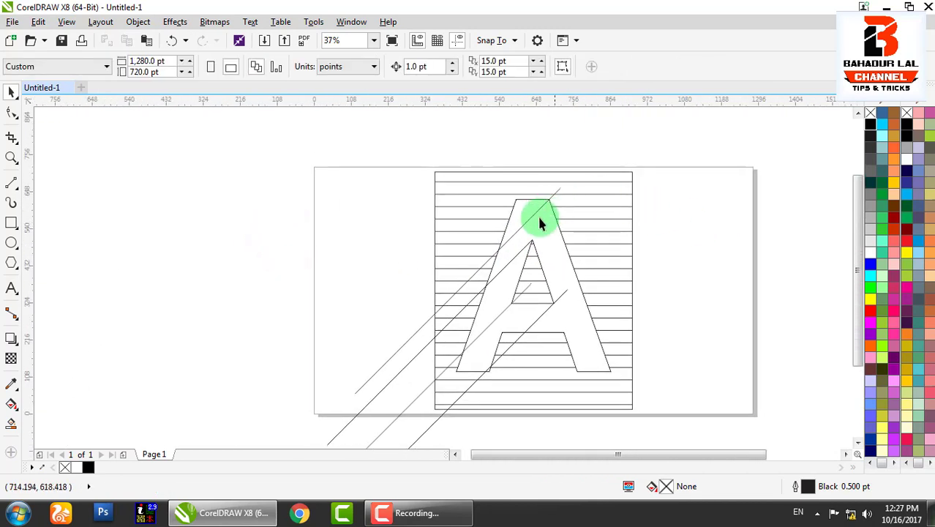
pyautogui.scroll(3, 550, 216)
pyautogui.scroll(1, 538, 198)
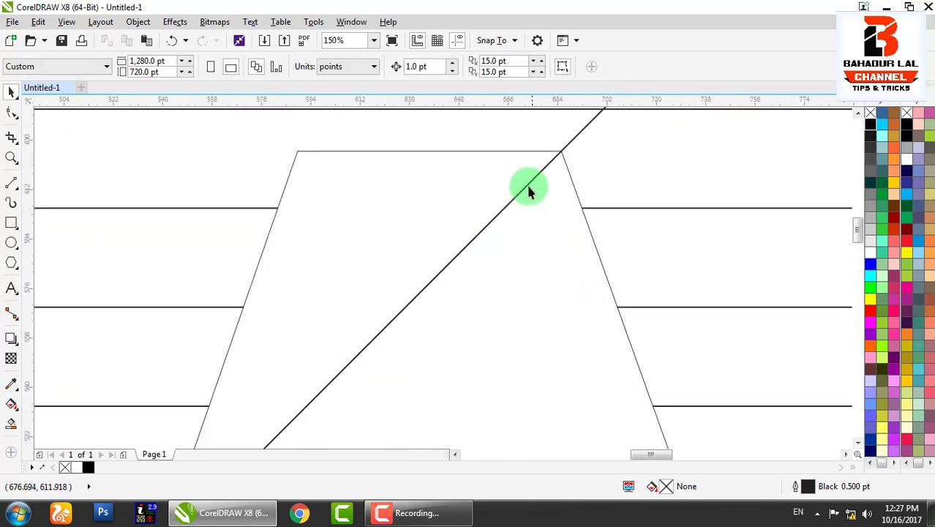
pyautogui.scroll(-1, 527, 189)
pyautogui.click(527, 188)
pyautogui.scroll(1, 528, 187)
pyautogui.moveTo(526, 183); pyautogui.dragTo(542, 247)
pyautogui.rightClick(542, 245)
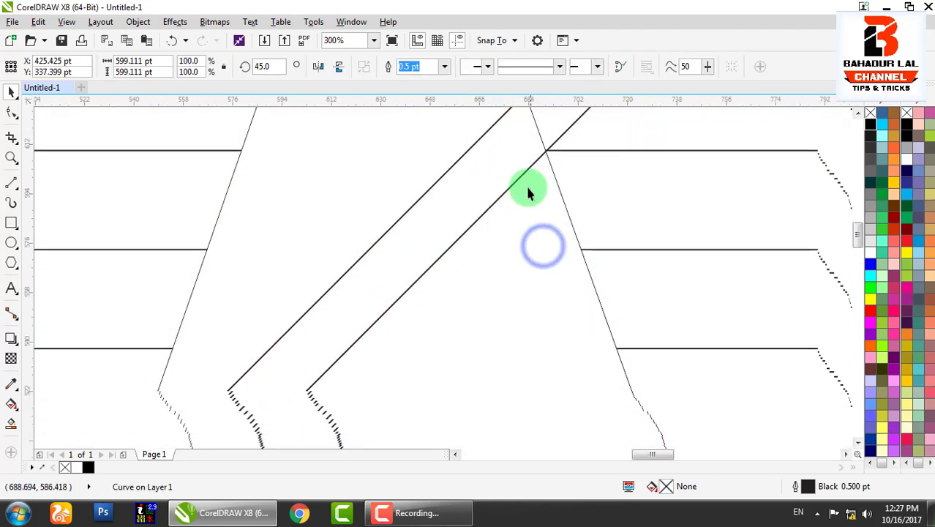
pyautogui.moveTo(516, 179)
pyautogui.mouseDown()
pyautogui.moveTo(528, 265)
pyautogui.moveTo(544, 285)
pyautogui.mouseUp()
pyautogui.rightClick(544, 285)
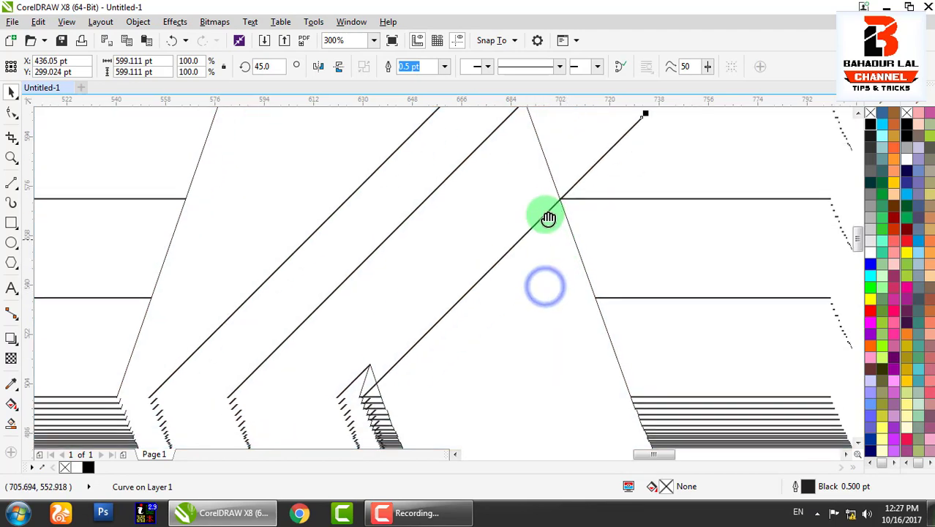
pyautogui.moveTo(497, 177); pyautogui.dragTo(526, 278)
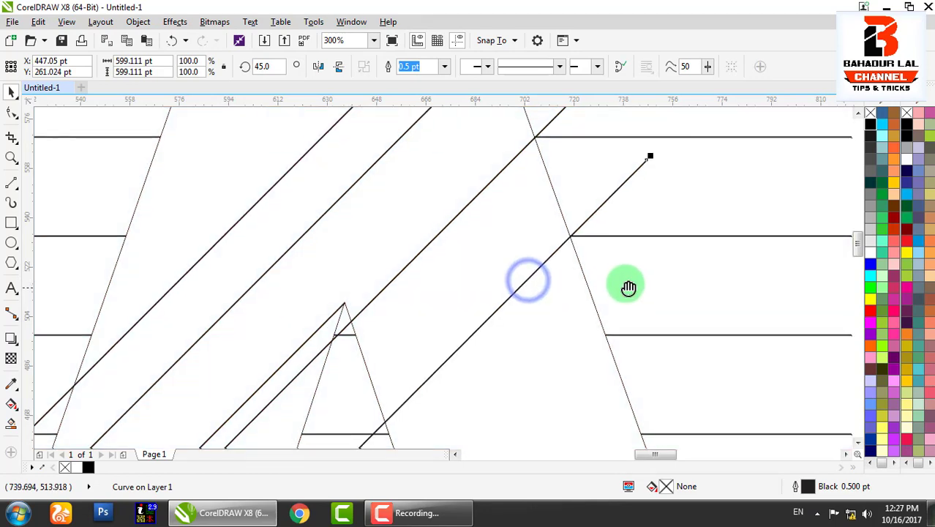
# - Continue copying the diagonal line down the A's right edge beside the inner triangle, one copy at each horizontal line
pyautogui.moveTo(627, 284); pyautogui.dragTo(523, 178)
pyautogui.moveTo(448, 156); pyautogui.dragTo(478, 257)
pyautogui.moveTo(543, 241); pyautogui.dragTo(554, 161)
pyautogui.moveTo(485, 180); pyautogui.dragTo(511, 291)
pyautogui.moveTo(580, 263); pyautogui.dragTo(517, 282)
pyautogui.moveTo(503, 186); pyautogui.dragTo(533, 287)
pyautogui.scroll(-2, 543, 217)
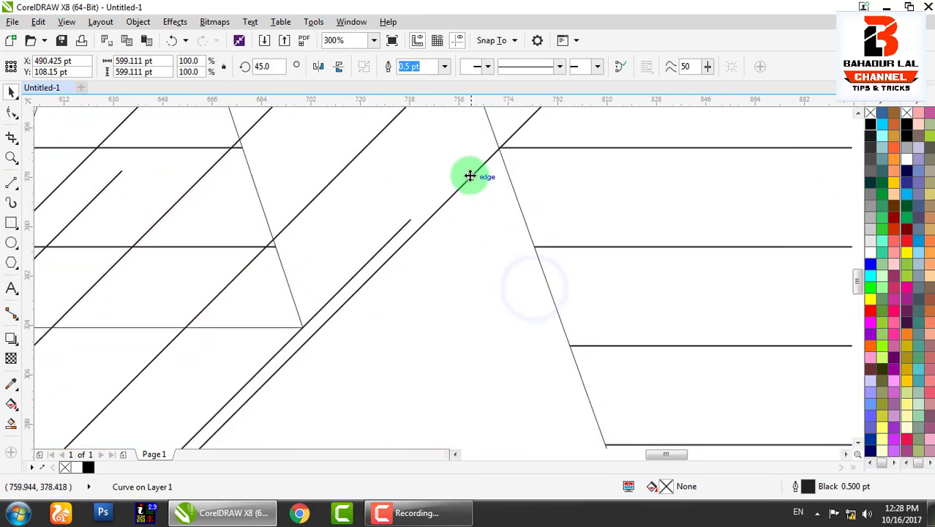
# - Add further copies of the diagonal line at the remaining horizontal lines down to the foot of the A's right leg
pyautogui.moveTo(470, 175); pyautogui.dragTo(497, 285)
pyautogui.scroll(-2, 512, 241)
pyautogui.moveTo(458, 174)
pyautogui.mouseDown()
pyautogui.moveTo(523, 271)
pyautogui.moveTo(505, 234)
pyautogui.mouseUp()
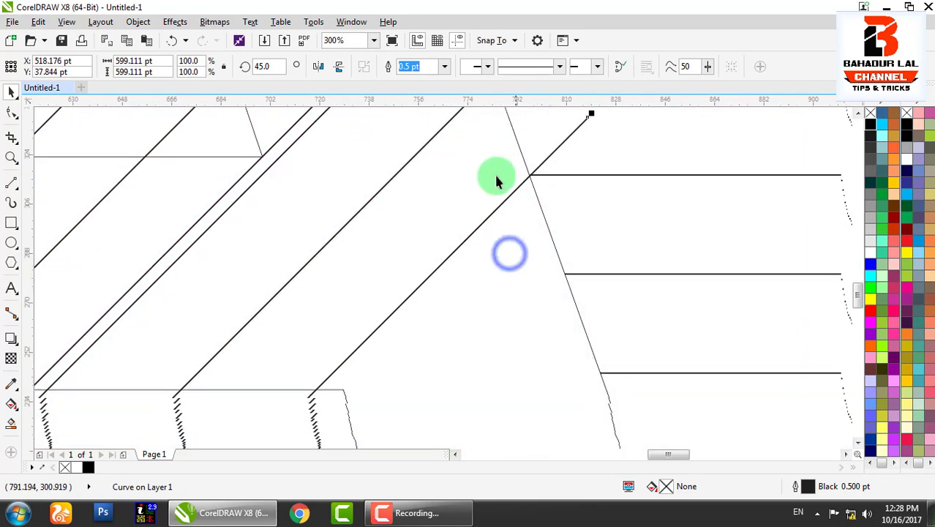
pyautogui.moveTo(479, 173)
pyautogui.mouseDown()
pyautogui.moveTo(516, 245)
pyautogui.moveTo(533, 254)
pyautogui.mouseUp()
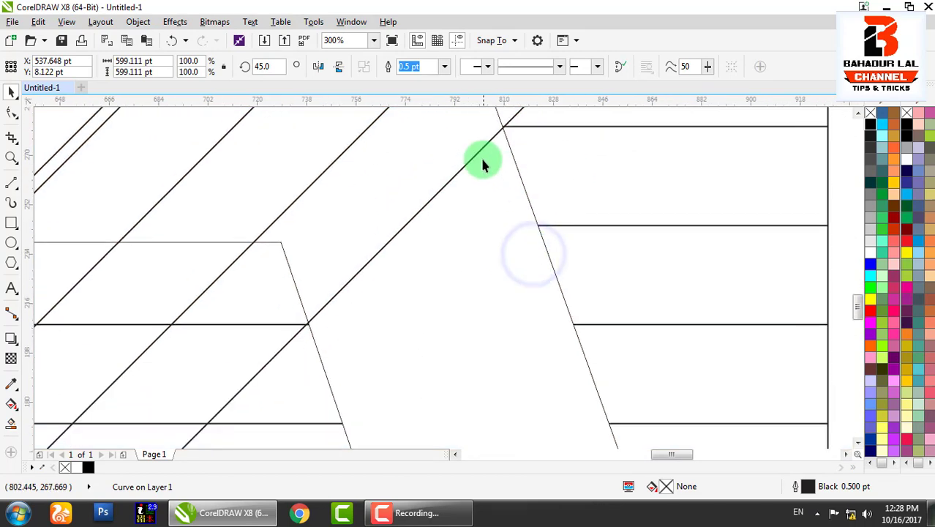
pyautogui.moveTo(476, 152); pyautogui.dragTo(512, 251)
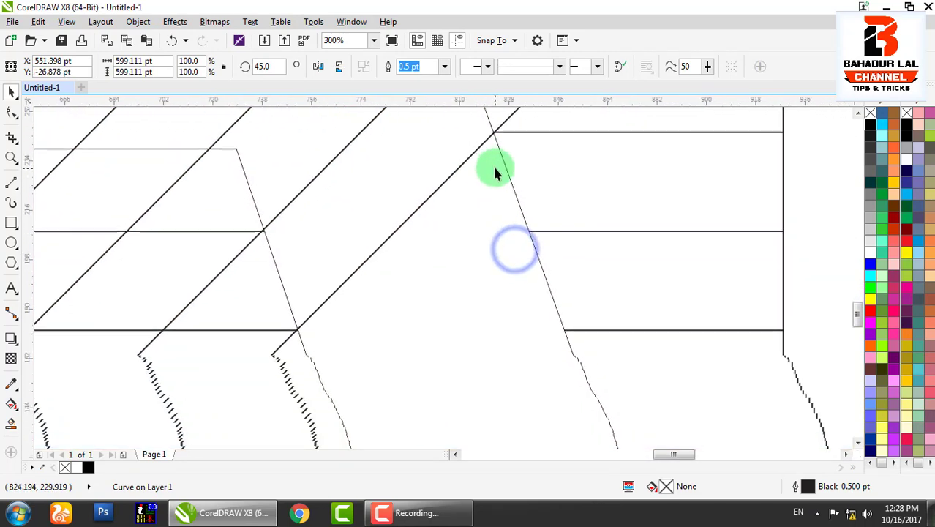
pyautogui.moveTo(461, 159)
pyautogui.mouseDown()
pyautogui.moveTo(492, 272)
pyautogui.moveTo(462, 156)
pyautogui.moveTo(494, 248)
pyautogui.moveTo(536, 306)
pyautogui.moveTo(566, 311)
pyautogui.mouseUp()
# - Examine the full set of diagonal lines across the whole letter A
pyautogui.scroll(-5, 620, 319)
pyautogui.click(714, 291)
pyautogui.scroll(1, 684, 247)
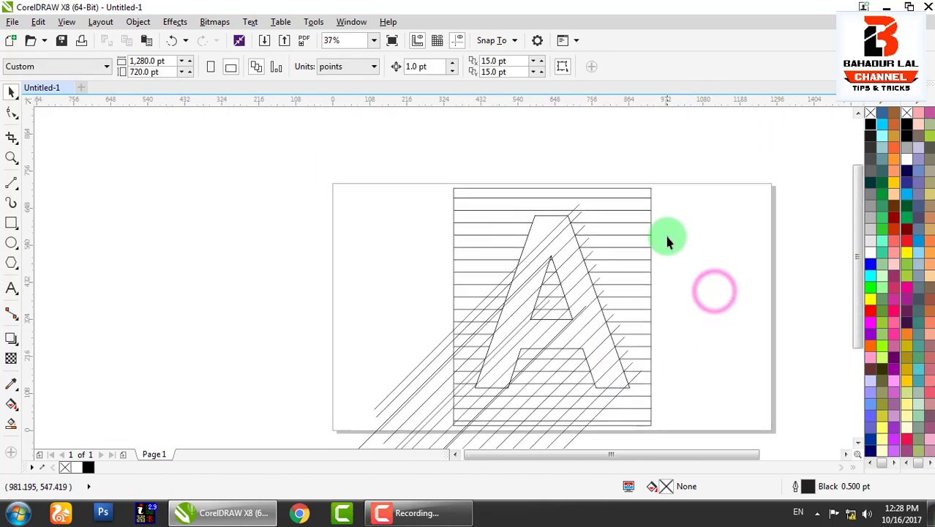
pyautogui.scroll(1, 571, 245)
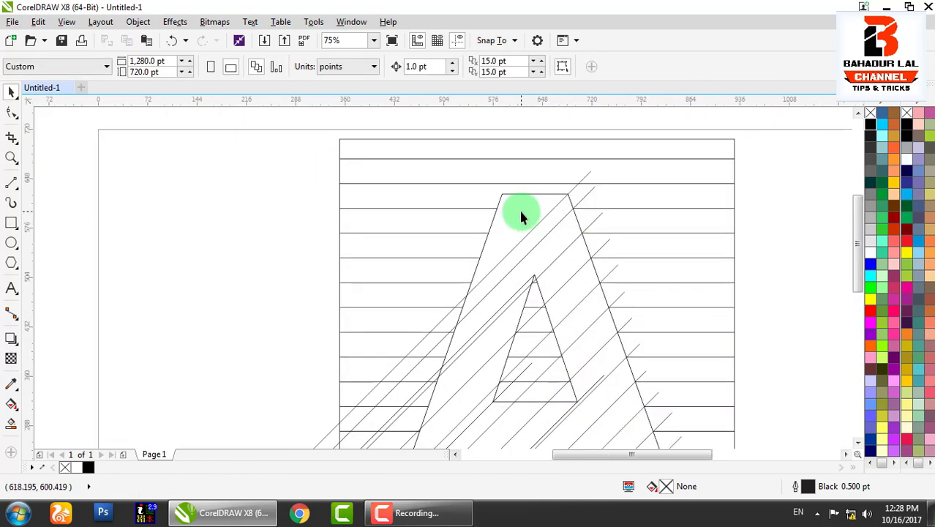
pyautogui.scroll(-2, 592, 212)
pyautogui.scroll(-2, 554, 225)
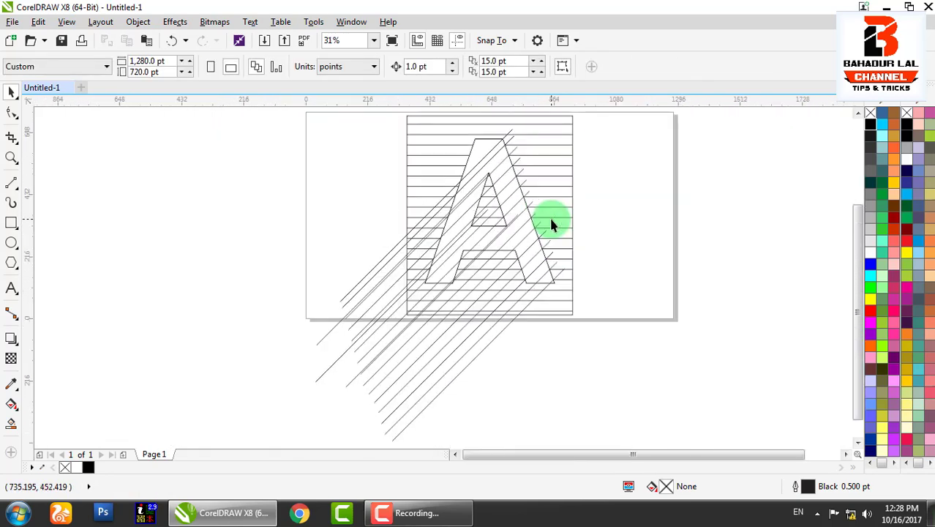
pyautogui.moveTo(626, 167); pyautogui.dragTo(630, 203)
pyautogui.scroll(2, 553, 190)
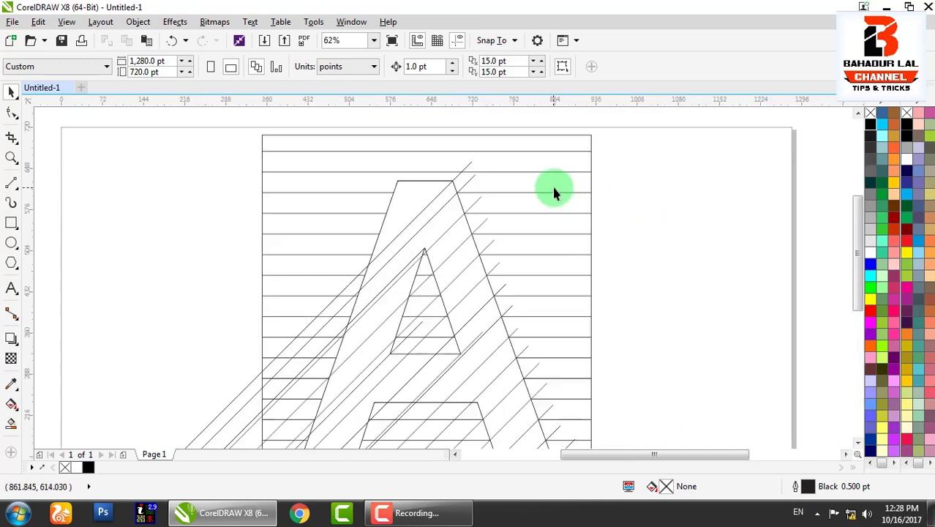
pyautogui.moveTo(552, 191); pyautogui.dragTo(573, 167)
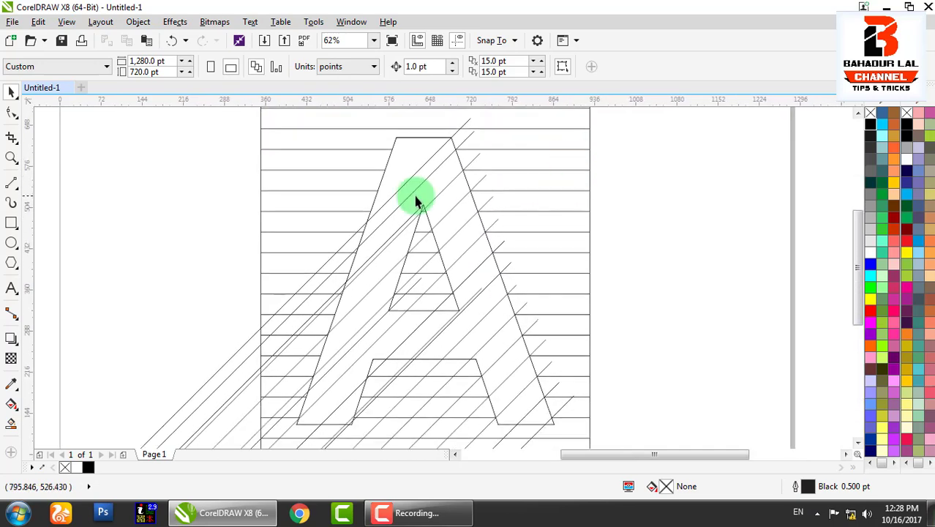
# - Smart-fill the A's top section and the diagonal strips down beside the inner triangle with Desert Blue and a 0.5 pt black outline
pyautogui.click(11, 425)
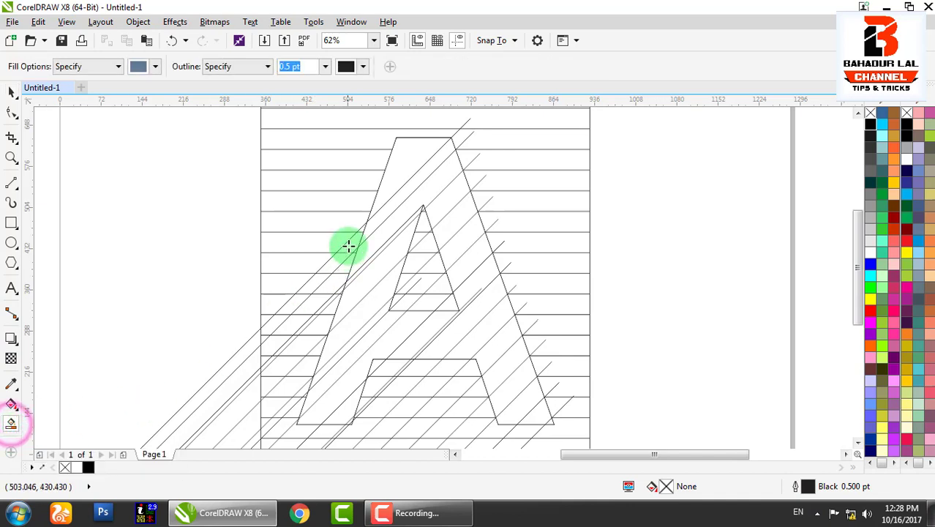
pyautogui.click(406, 166)
pyautogui.scroll(3, 435, 167)
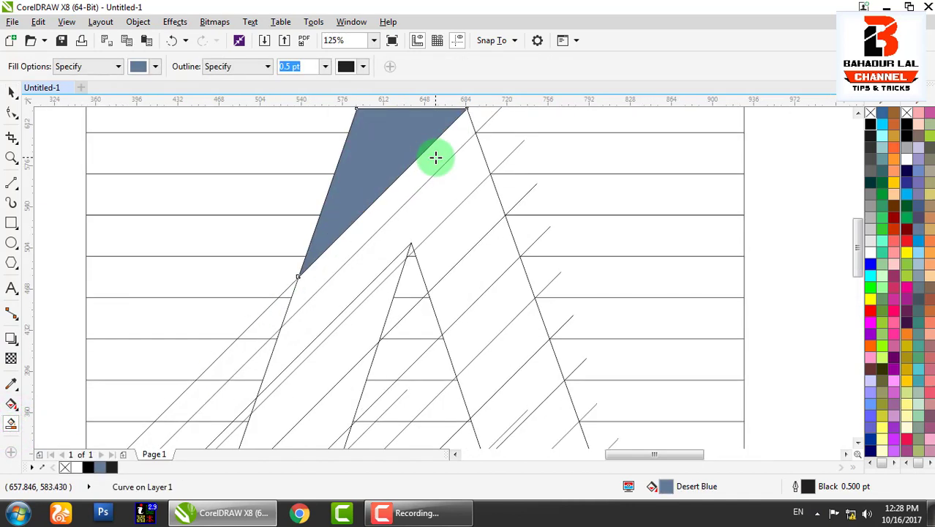
pyautogui.click(435, 156)
pyautogui.click(448, 192)
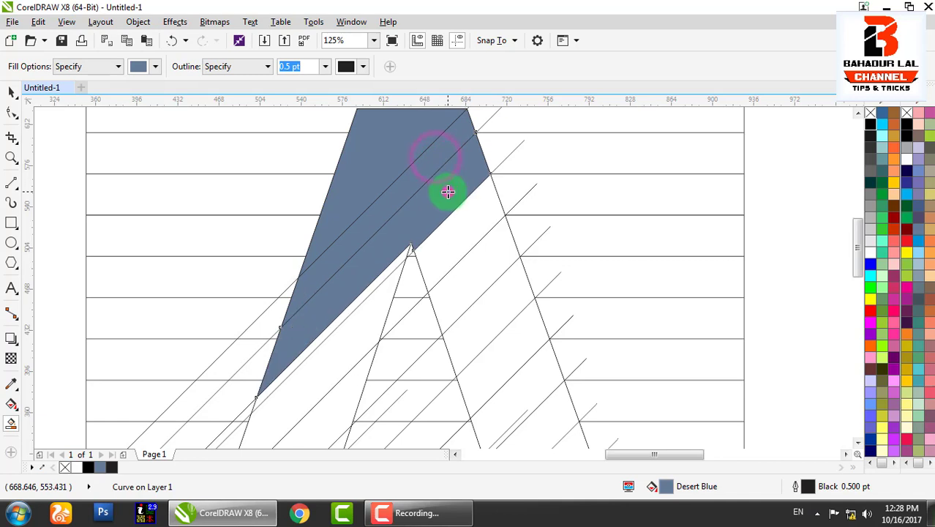
pyautogui.click(455, 239)
pyautogui.click(472, 274)
pyautogui.click(488, 311)
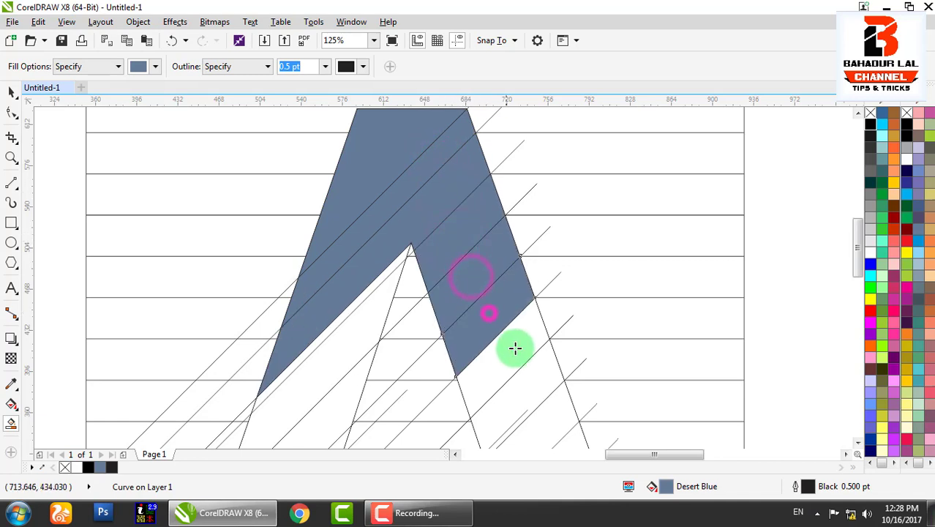
# - Try filling the strip at the inner triangle's bottom-right corner with Desert Blue, and undo that fill
pyautogui.click(516, 354)
pyautogui.scroll(-3, 527, 365)
pyautogui.click(518, 264)
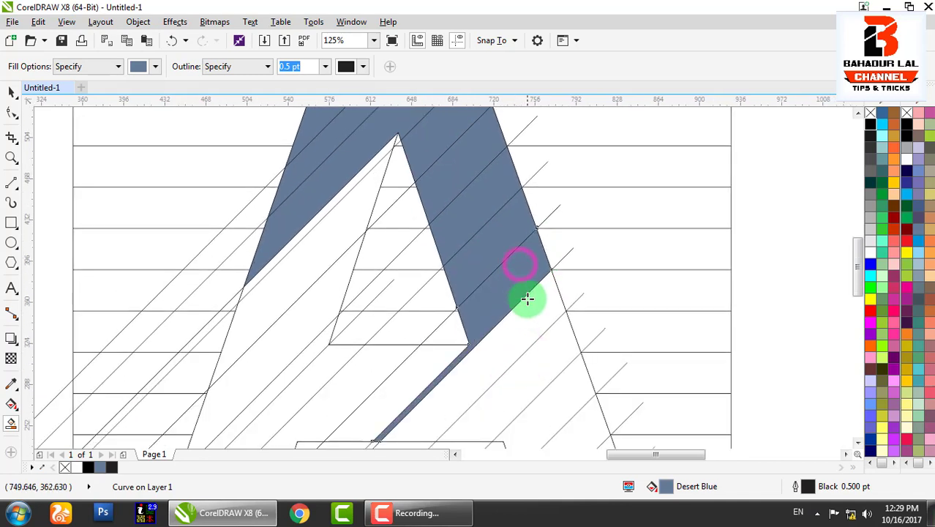
pyautogui.hotkey('ctrl', 'z')
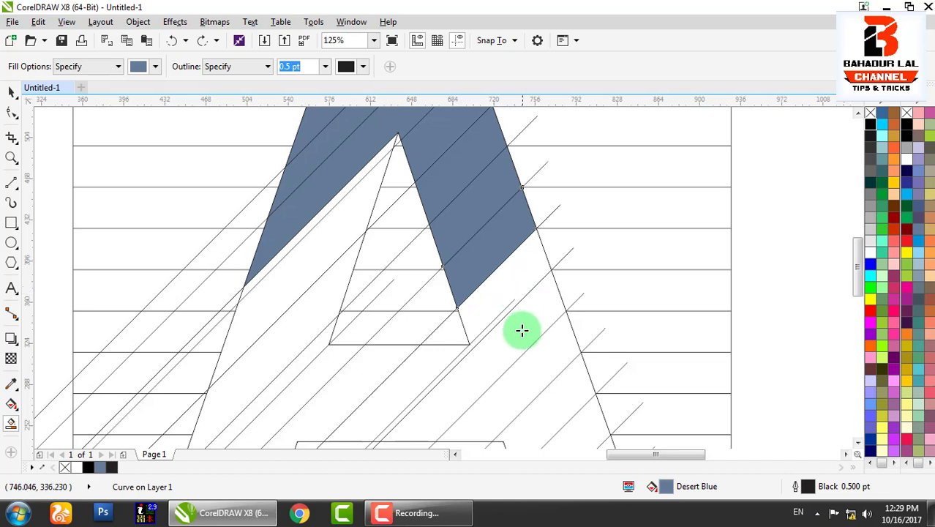
# - Fill the diagonal strips from the right part of the crossbar down to the tip of the A's right foot with Desert Blue
pyautogui.moveTo(522, 330); pyautogui.dragTo(534, 306)
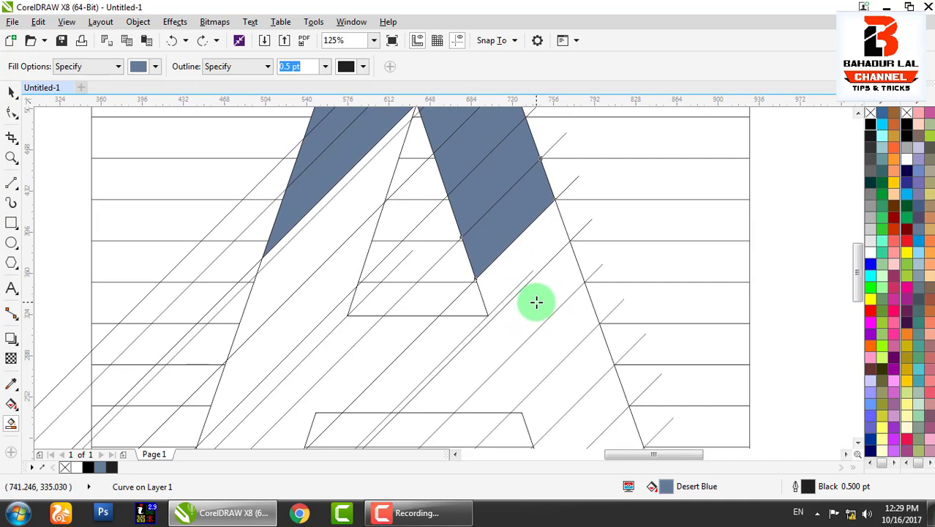
pyautogui.click(537, 302)
pyautogui.click(551, 337)
pyautogui.click(572, 377)
pyautogui.moveTo(597, 396); pyautogui.dragTo(581, 316)
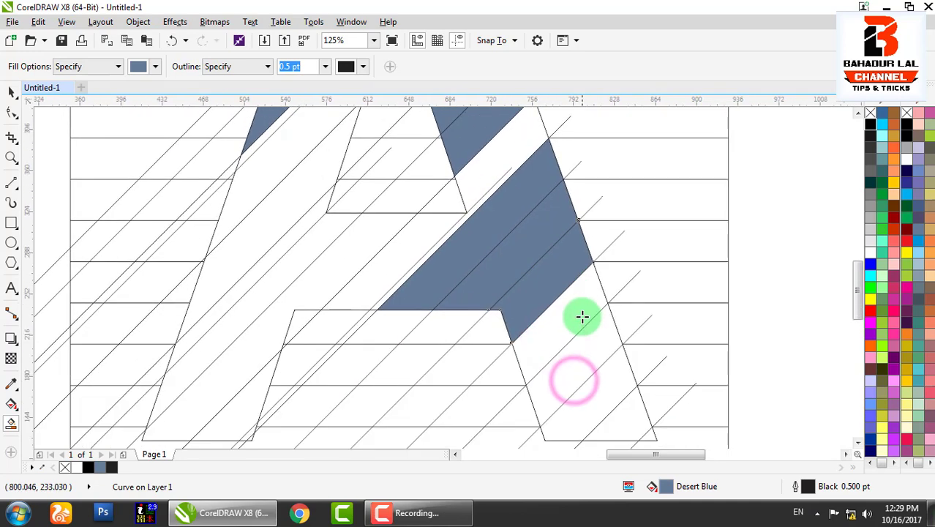
pyautogui.click(582, 316)
pyautogui.click(595, 357)
pyautogui.click(607, 380)
pyautogui.click(630, 411)
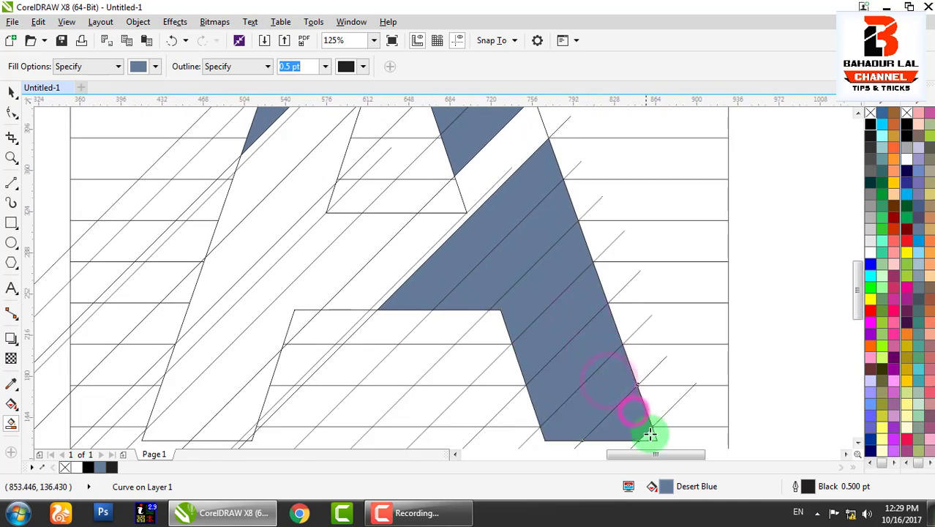
pyautogui.click(651, 436)
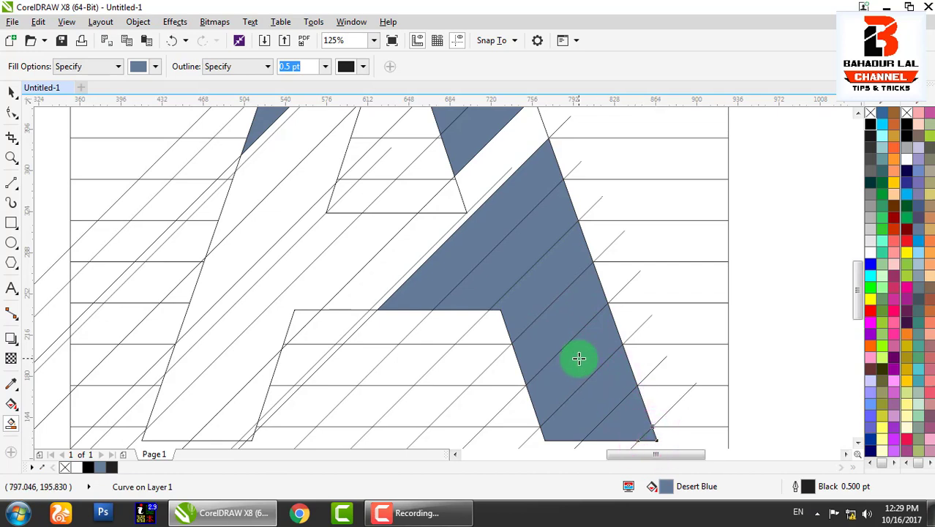
# - Fill the remaining gap at the inner triangle's bottom-right corner with Desert Blue
pyautogui.click(486, 172)
pyautogui.moveTo(446, 210); pyautogui.dragTo(490, 292)
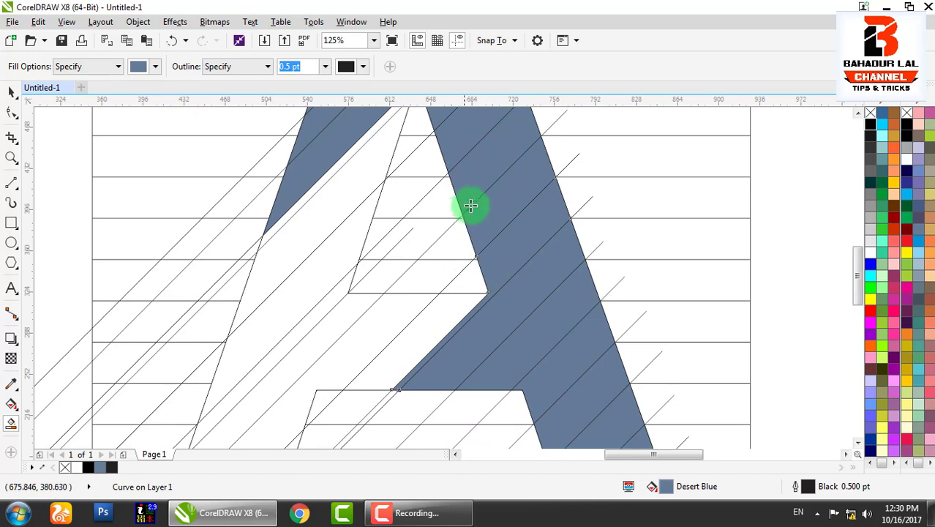
pyautogui.moveTo(470, 205); pyautogui.dragTo(529, 295)
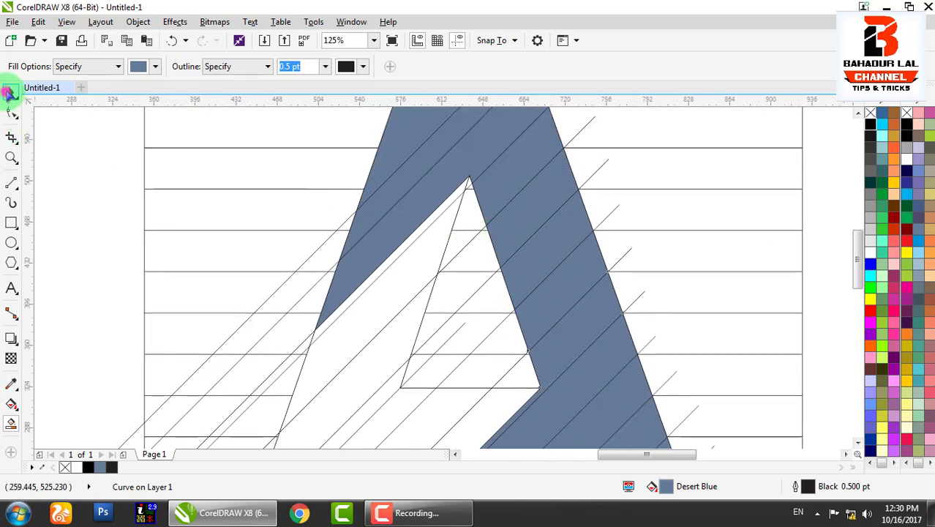
# - Delete the uppermost diagonal guide lines that stick out past the A's top-right corner and upper right edge
pyautogui.click(10, 92)
pyautogui.scroll(-2, 460, 272)
pyautogui.click(702, 226)
pyautogui.press('Delete')
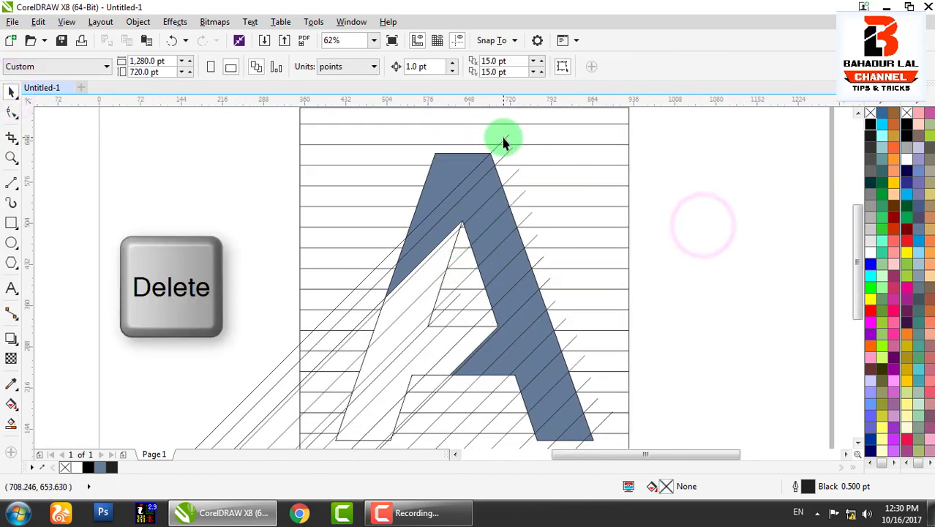
pyautogui.click(503, 140)
pyautogui.click(509, 142)
pyautogui.click(507, 147)
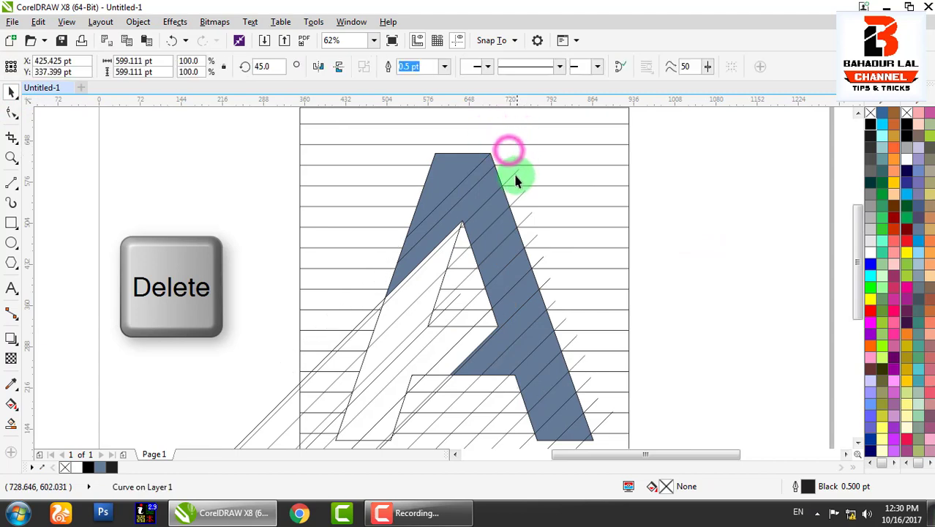
pyautogui.click(510, 146)
pyautogui.click(517, 194)
pyautogui.click(522, 192)
pyautogui.click(528, 215)
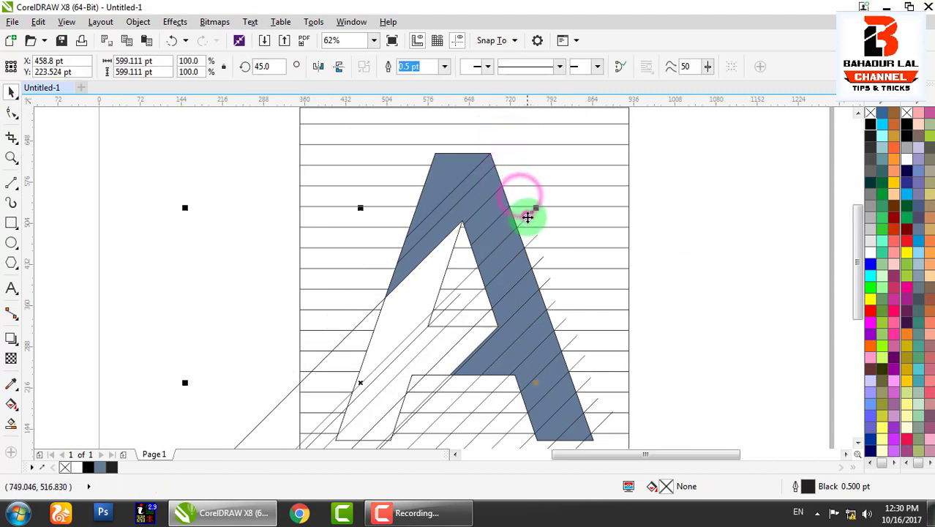
# - Delete the diagonal guide lines sticking out along the upper and middle part of the A's right edge
pyautogui.click(531, 243)
pyautogui.click(536, 234)
pyautogui.click(539, 247)
pyautogui.click(540, 258)
pyautogui.click(540, 271)
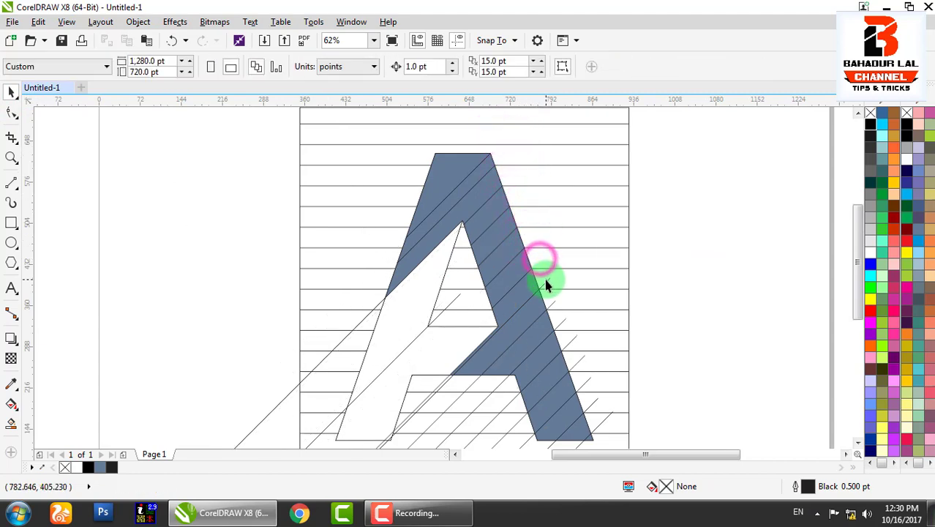
pyautogui.click(549, 283)
pyautogui.click(550, 286)
pyautogui.click(553, 307)
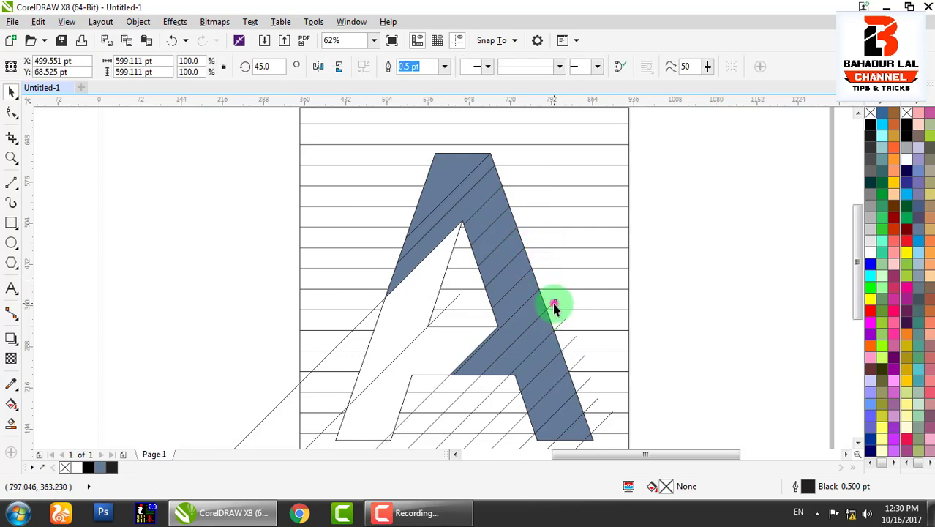
# - Delete the diagonal guide lines sticking out along the lower part of the A's right edge
pyautogui.click(558, 311)
pyautogui.click(569, 339)
pyautogui.click(575, 346)
pyautogui.click(578, 351)
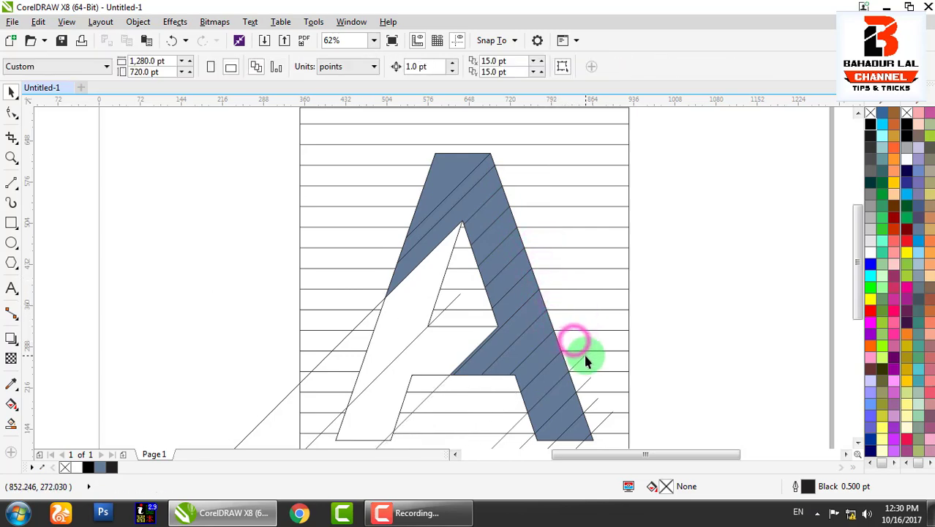
pyautogui.click(581, 357)
pyautogui.click(582, 358)
# - Delete the remaining diagonal guide lines that run past the A's right foot
pyautogui.scroll(-2, 585, 314)
pyautogui.click(572, 291)
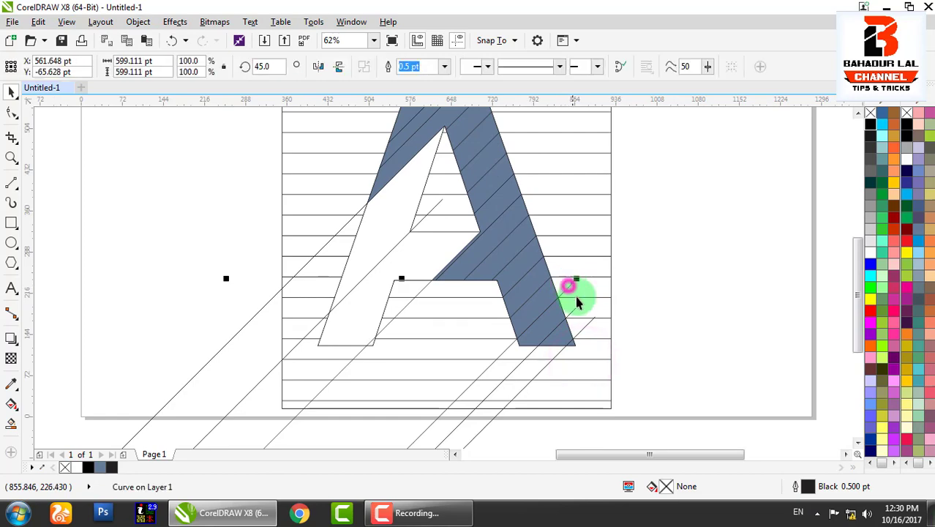
pyautogui.click(574, 308)
pyautogui.click(590, 317)
pyautogui.click(591, 320)
pyautogui.click(591, 319)
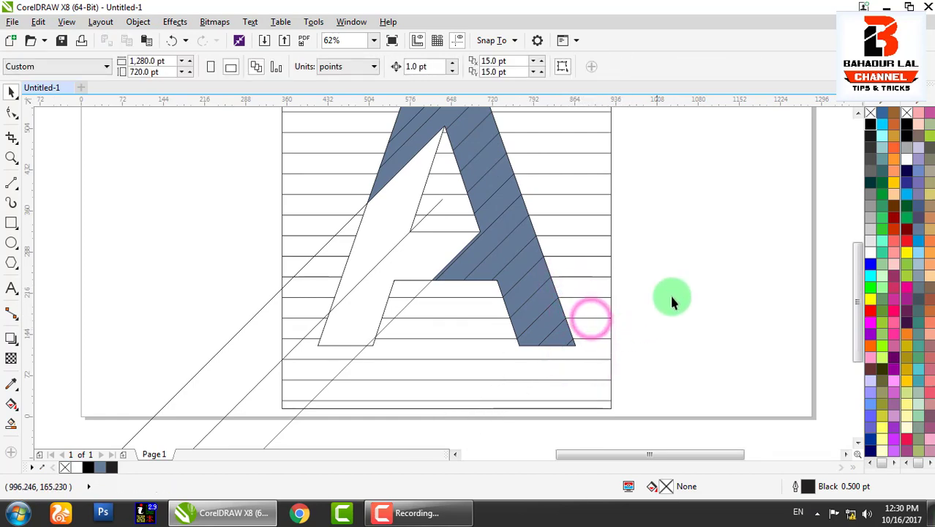
pyautogui.click(671, 297)
# - Place a copy of a 45-degree guide line with its end on the corner where the left leg meets the crossbar's lower edge
pyautogui.scroll(1, 658, 289)
pyautogui.hscroll(-1, 547, 286)
pyautogui.scroll(4, 490, 274)
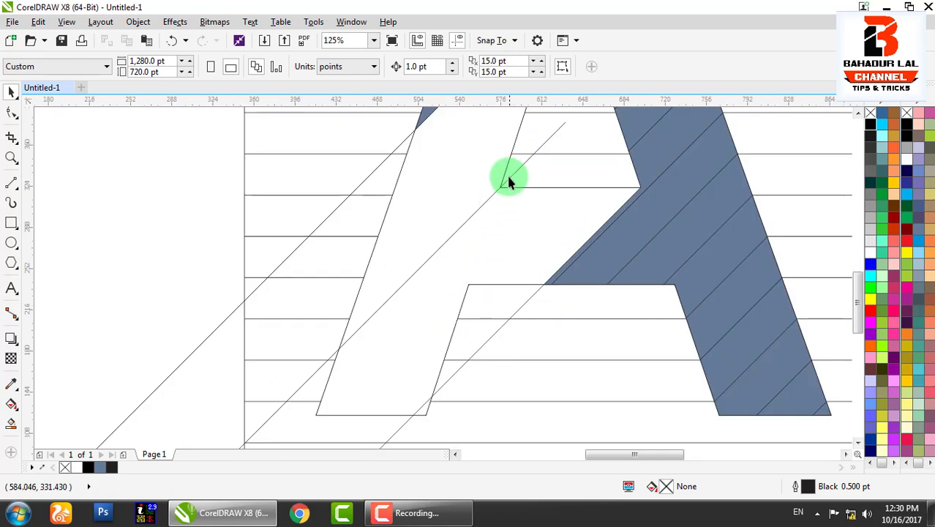
pyautogui.click(508, 180)
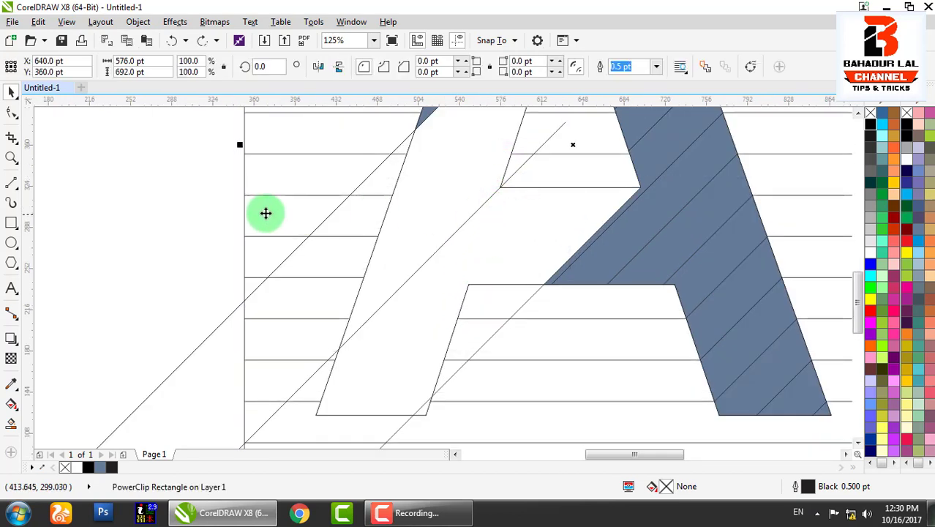
pyautogui.click(173, 225)
pyautogui.click(223, 320)
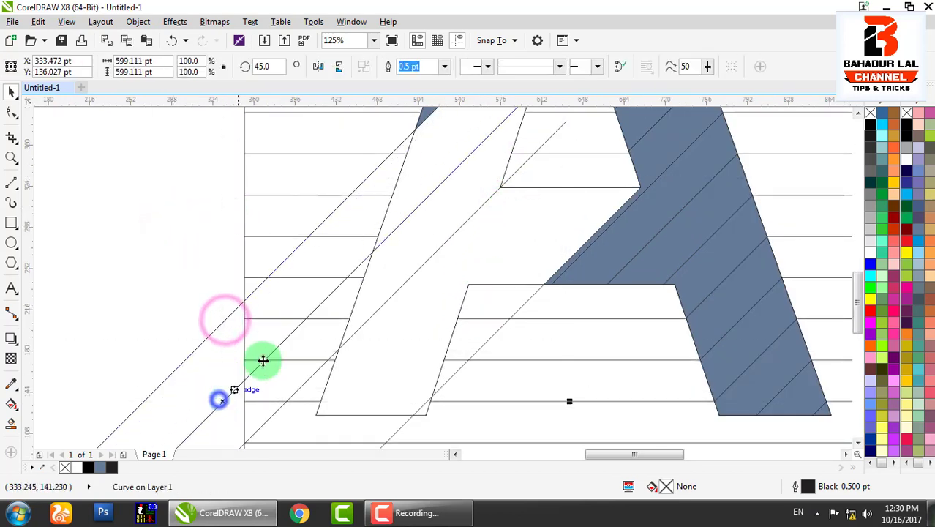
pyautogui.moveTo(263, 360); pyautogui.dragTo(449, 420)
pyautogui.scroll(4, 407, 220)
pyautogui.press('Escape')
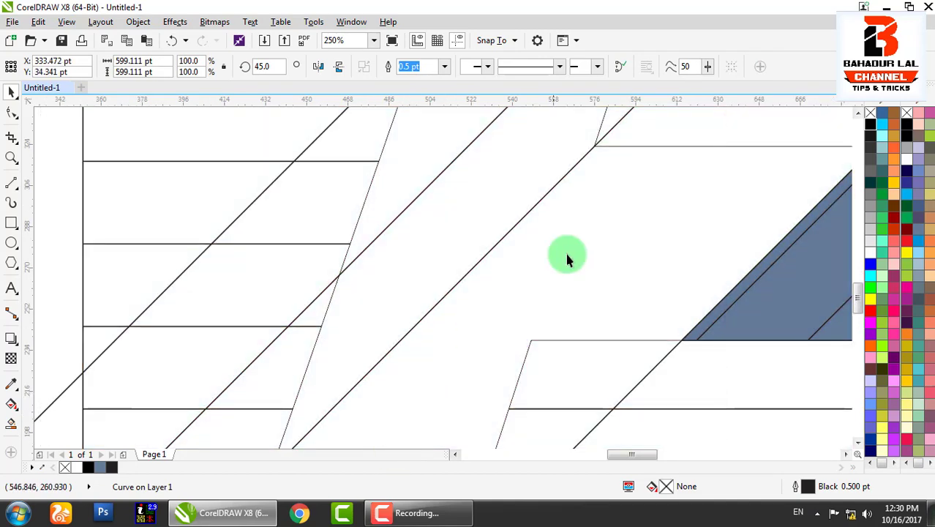
pyautogui.scroll(-4, 563, 220)
pyautogui.moveTo(536, 173); pyautogui.dragTo(547, 293)
pyautogui.scroll(8, 556, 264)
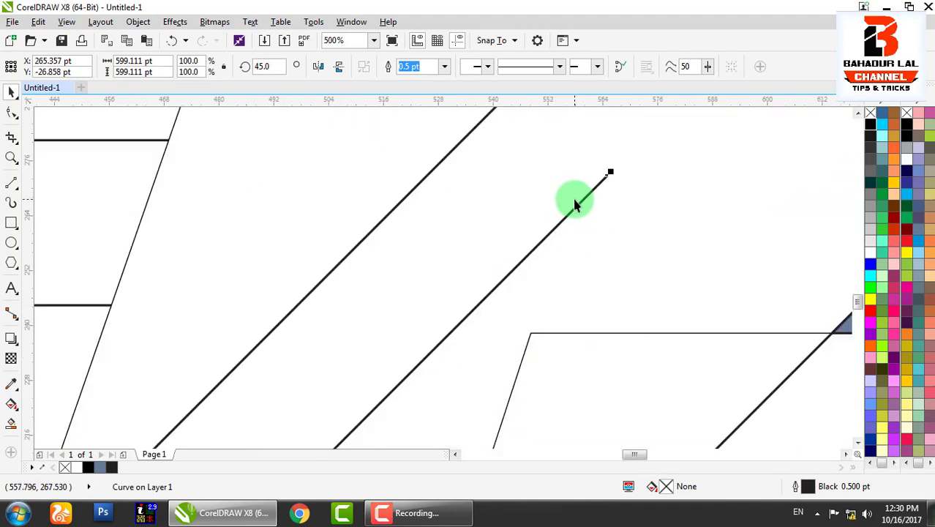
pyautogui.moveTo(599, 184); pyautogui.dragTo(553, 290)
pyautogui.scroll(8, 513, 343)
pyautogui.scroll(-14, 547, 306)
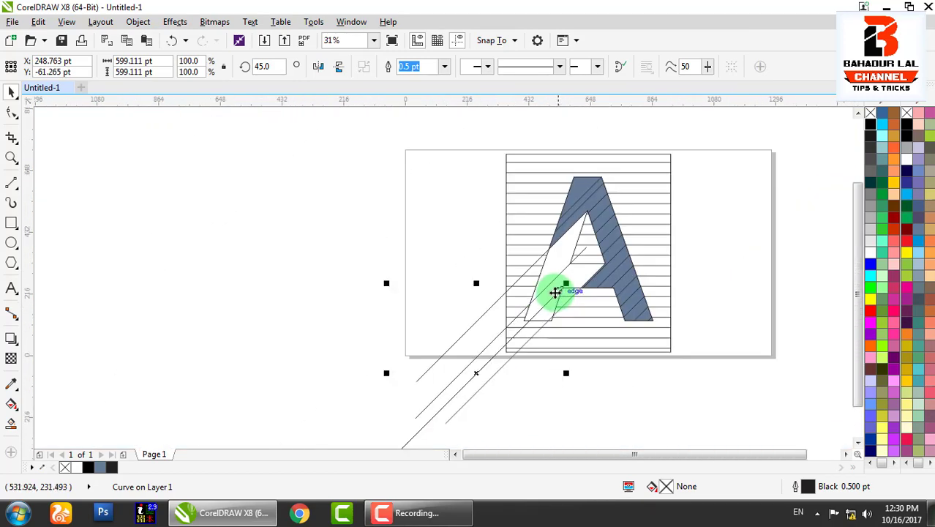
# - Smart-fill the remaining left part of the crossbar and the strip running down to the left foot's tip with Desert Blue
pyautogui.click(392, 236)
pyautogui.scroll(2, 595, 285)
pyautogui.scroll(2, 556, 296)
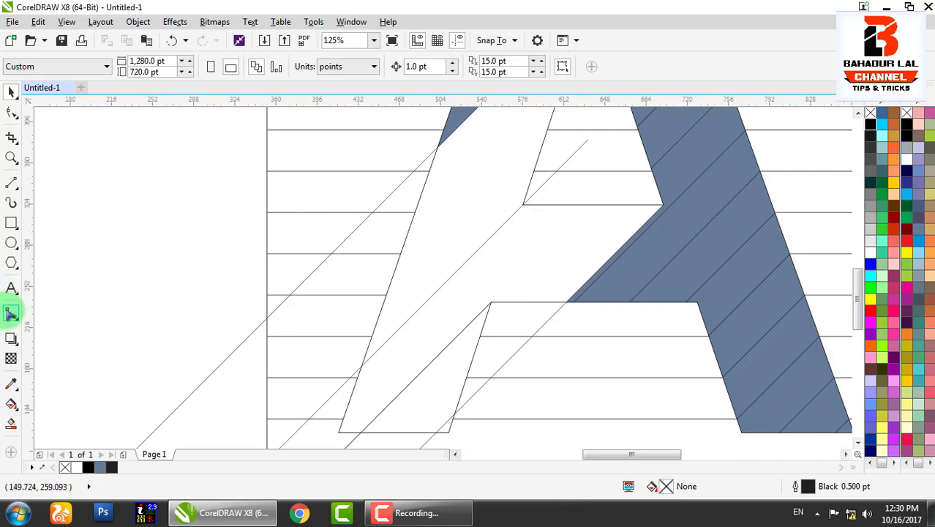
pyautogui.click(12, 424)
pyautogui.click(529, 250)
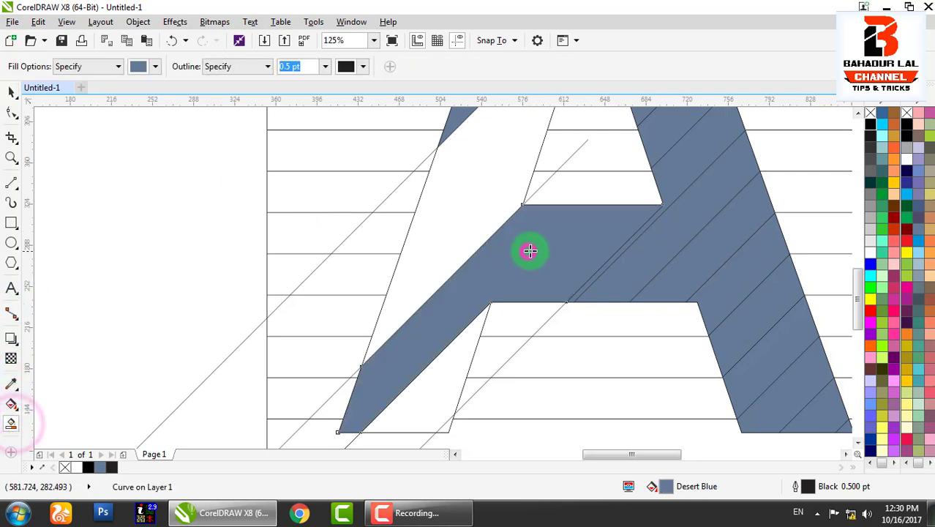
pyautogui.moveTo(531, 234); pyautogui.dragTo(546, 309)
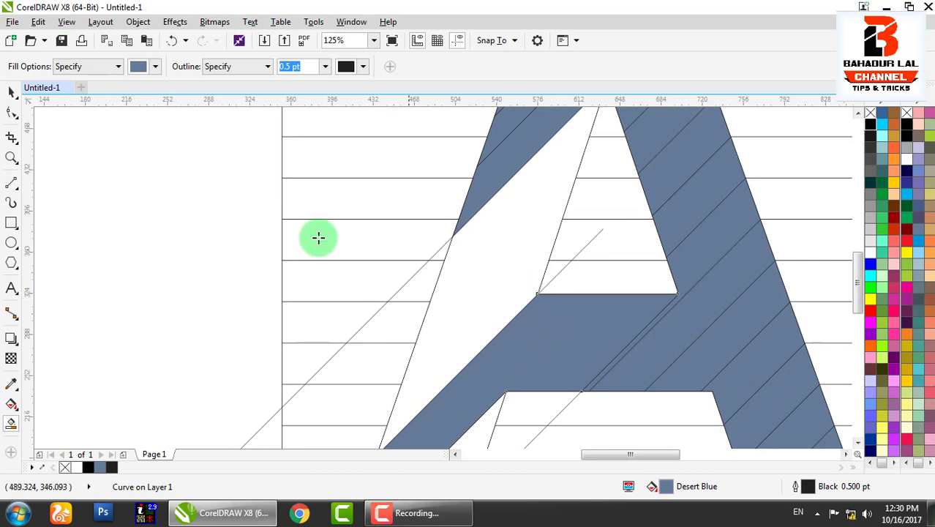
# - Copy the guide at the inner triangle's lower-left corner up to where the two lowest horizontal lines meet the triangle's left edge
pyautogui.click(14, 109)
pyautogui.click(71, 190)
pyautogui.scroll(3, 574, 249)
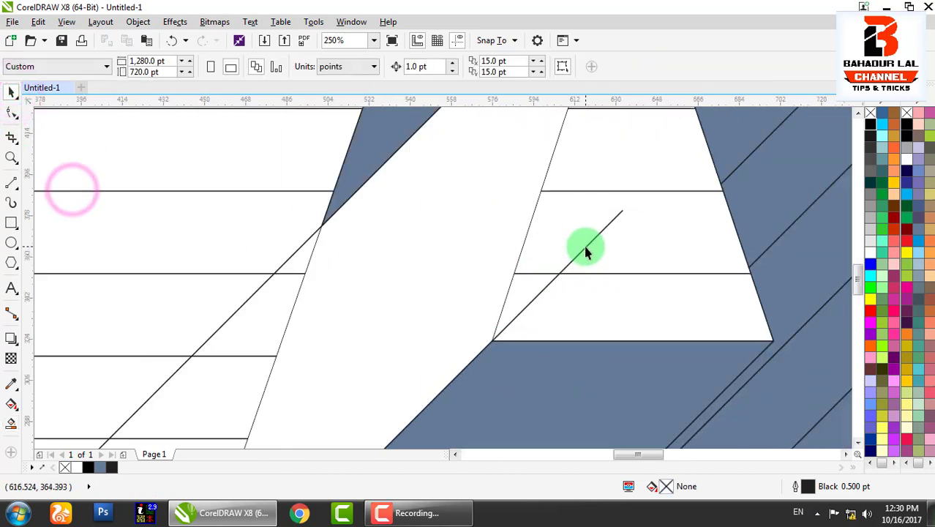
pyautogui.click(584, 250)
pyautogui.moveTo(584, 249); pyautogui.dragTo(510, 166)
pyautogui.scroll(6, 517, 267)
pyautogui.scroll(-4, 474, 262)
pyautogui.scroll(3, 536, 345)
pyautogui.moveTo(530, 326); pyautogui.dragTo(528, 286)
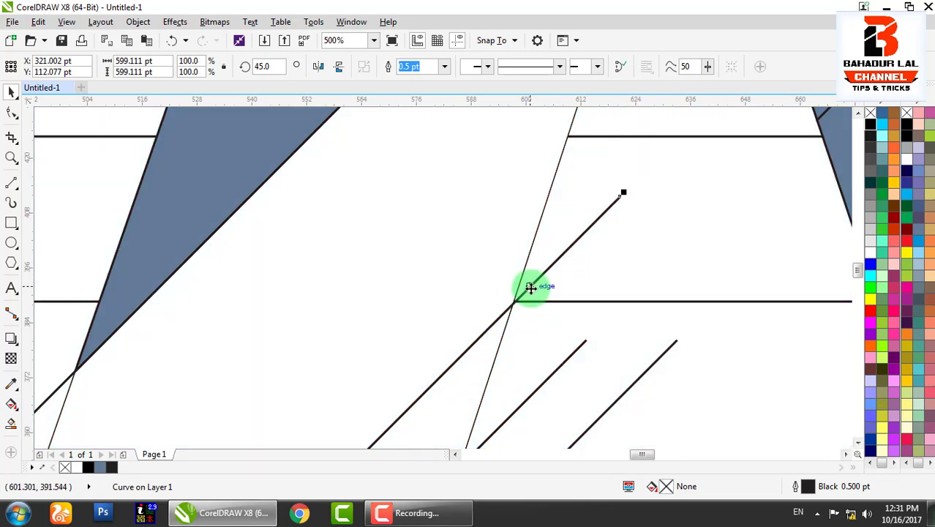
# - Place further copies of the 45-degree guide at the remaining horizontal lines along the inner triangle's left edge, up to its apex
pyautogui.scroll(3, 548, 333)
pyautogui.moveTo(549, 335); pyautogui.dragTo(563, 211)
pyautogui.scroll(1, 578, 212)
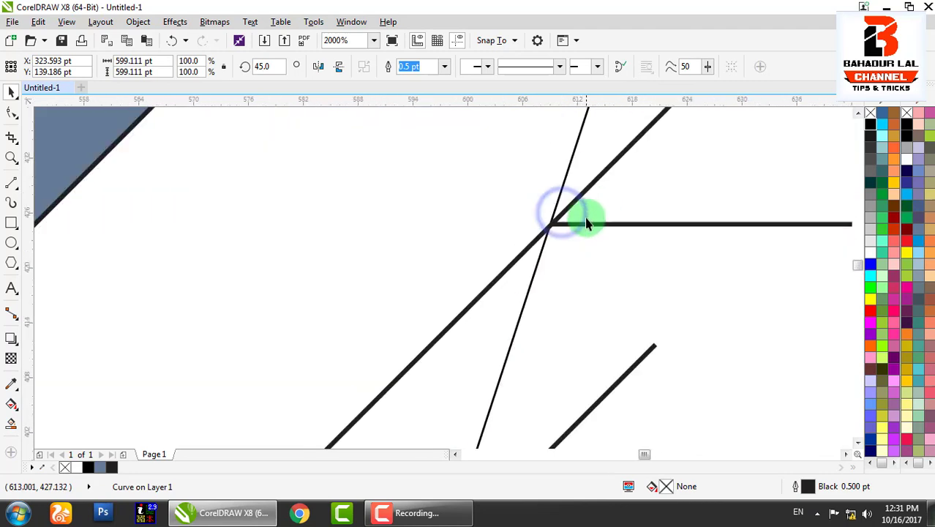
pyautogui.scroll(-3, 596, 212)
pyautogui.scroll(1, 602, 214)
pyautogui.scroll(2, 585, 277)
pyautogui.scroll(1, 574, 323)
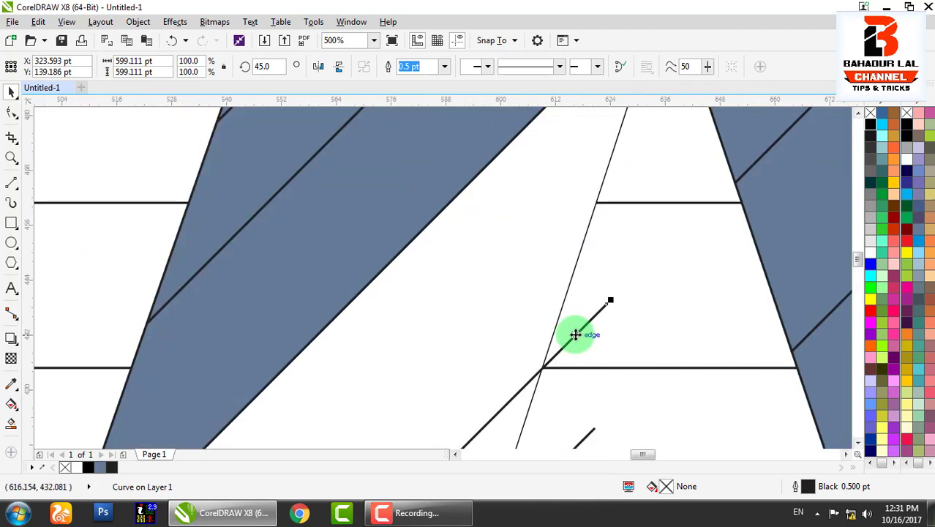
pyautogui.moveTo(574, 330); pyautogui.dragTo(599, 198)
pyautogui.moveTo(590, 308); pyautogui.dragTo(627, 164)
pyautogui.scroll(-3, 595, 207)
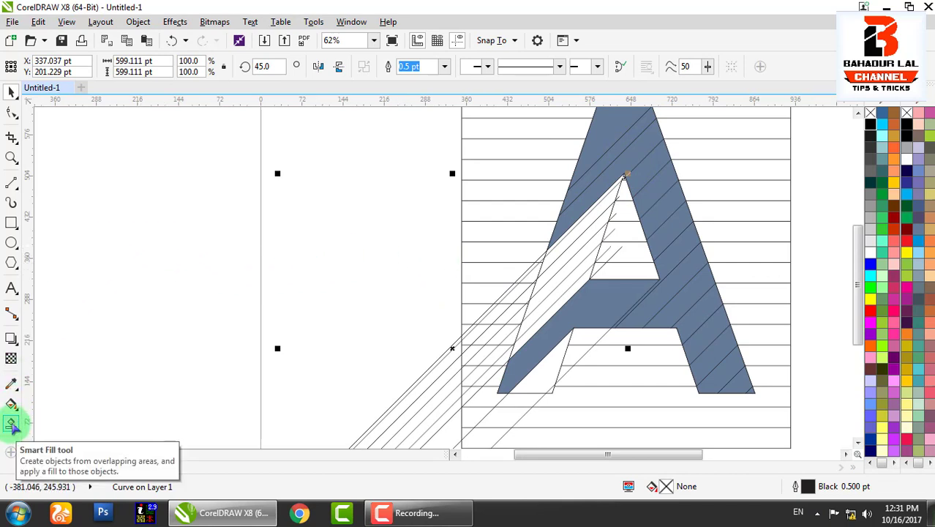
# - Smart-fill the unfilled diagonal strips of the A's left leg, beside the inner triangle, with Desert Blue
pyautogui.click(13, 427)
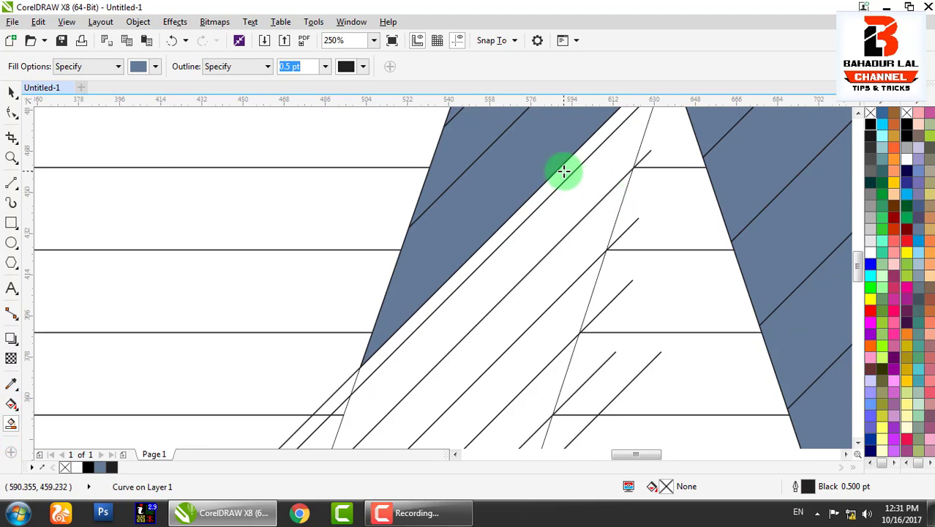
pyautogui.click(563, 172)
pyautogui.click(562, 207)
pyautogui.click(540, 283)
pyautogui.scroll(-2, 534, 241)
pyautogui.click(499, 249)
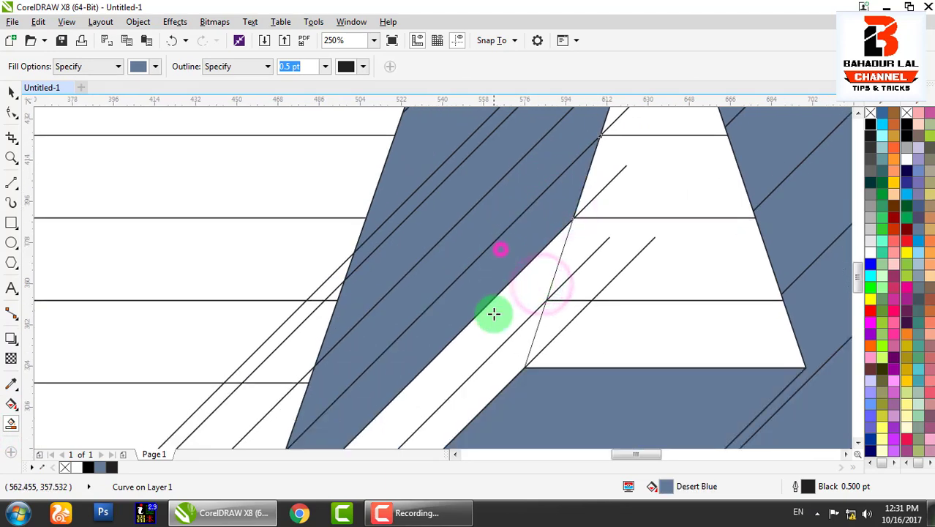
pyautogui.click(492, 329)
pyautogui.scroll(-2, 501, 315)
pyautogui.click(501, 264)
pyautogui.scroll(-2, 501, 290)
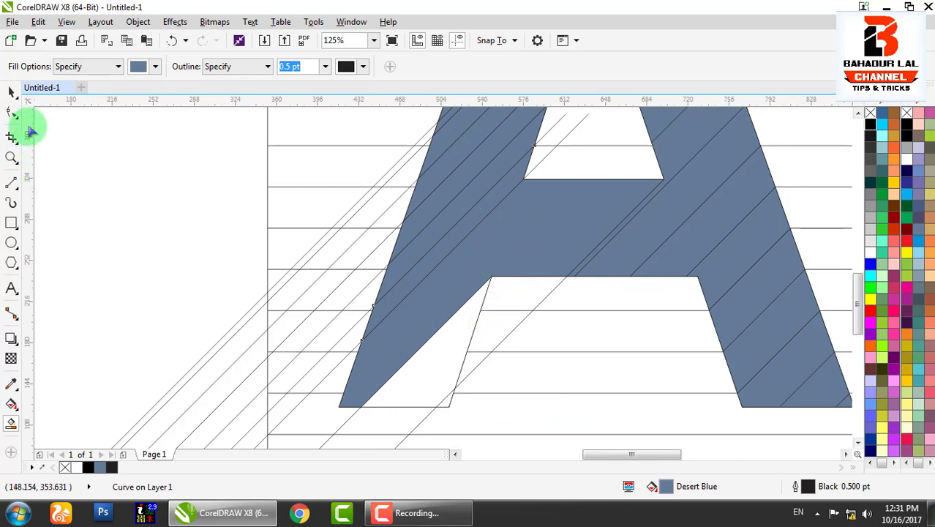
# - Delete the diagonal guide lines extending out from the A's left edge, keeping the two that pass through the left foot
pyautogui.click(14, 93)
pyautogui.click(173, 245)
pyautogui.click(224, 333)
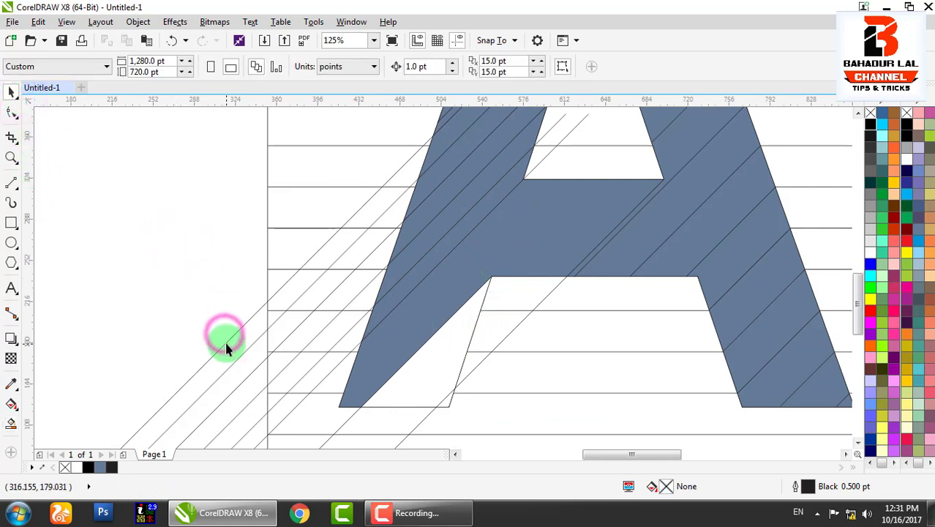
pyautogui.click(226, 344)
pyautogui.click(226, 366)
pyautogui.click(230, 378)
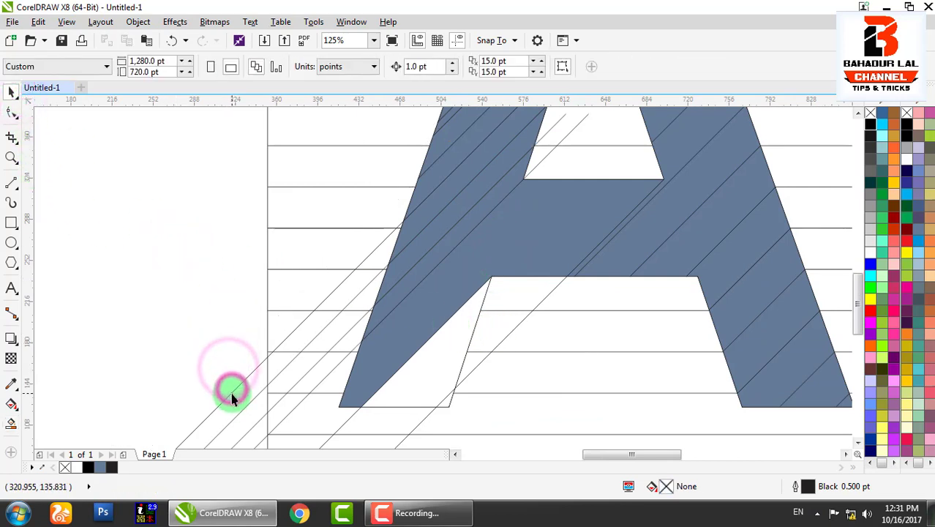
pyautogui.click(236, 402)
pyautogui.click(247, 428)
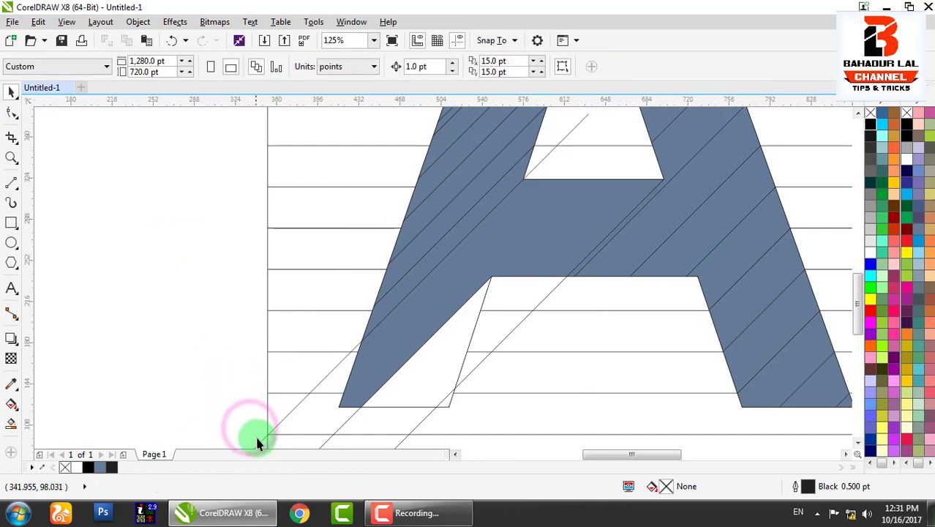
pyautogui.click(258, 443)
pyautogui.scroll(-2, 460, 255)
pyautogui.press('Escape')
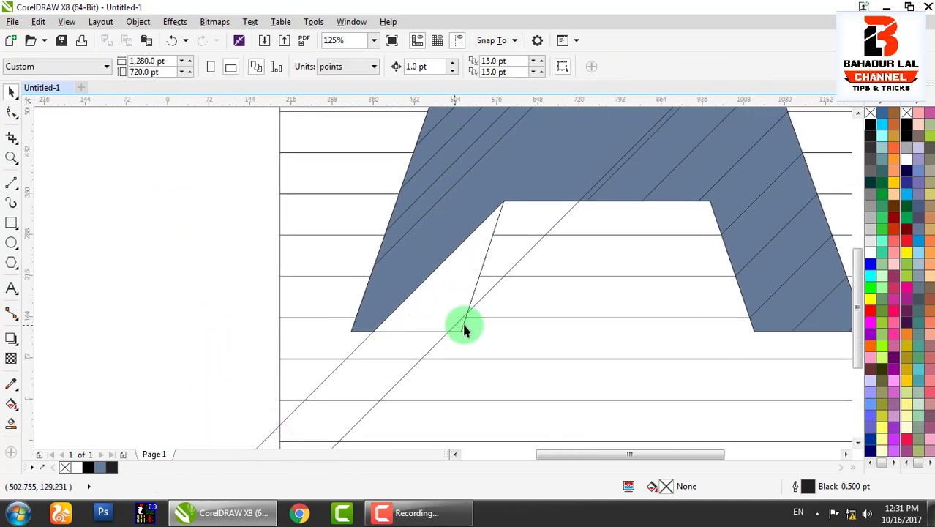
# - Move the guide at the left leg's inner corner down to where the first horizontal line meets the foot's inner edge
pyautogui.scroll(-2, 463, 330)
pyautogui.scroll(2, 430, 347)
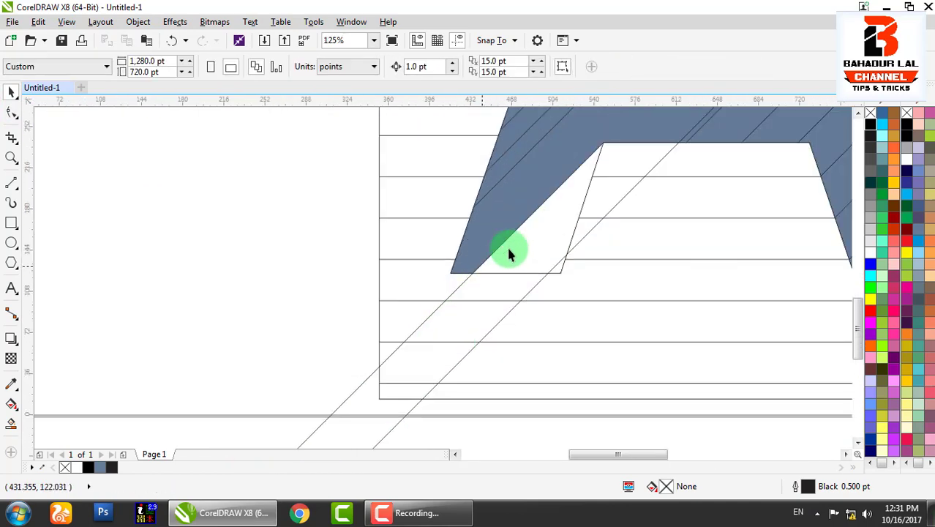
pyautogui.click(459, 285)
pyautogui.scroll(2, 605, 162)
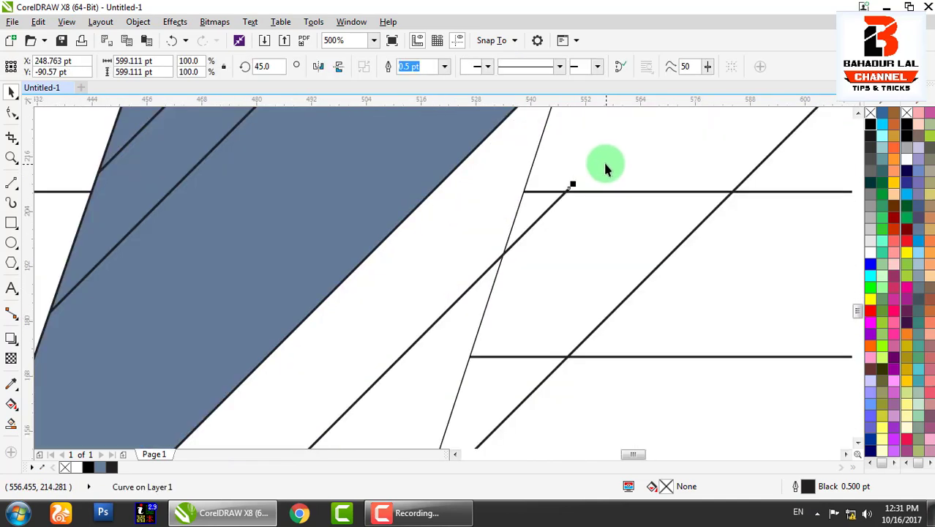
pyautogui.scroll(1, 531, 266)
pyautogui.moveTo(535, 266); pyautogui.dragTo(482, 294)
pyautogui.scroll(-1, 512, 209)
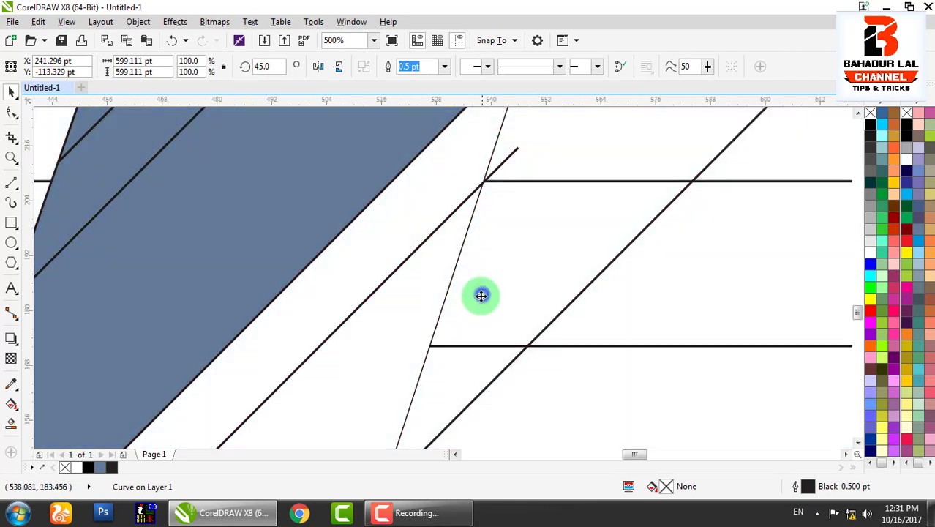
# - Place a copy of that guide where the second horizontal line meets the left foot's inner edge
pyautogui.scroll(3, 431, 351)
pyautogui.moveTo(434, 352); pyautogui.dragTo(492, 289)
pyautogui.scroll(-4, 420, 339)
pyautogui.scroll(-2, 496, 354)
pyautogui.scroll(1, 482, 265)
pyautogui.moveTo(485, 253); pyautogui.dragTo(547, 278)
pyautogui.scroll(-2, 482, 265)
# - Delete the old diagonal guide that runs from the crossbar past the left foot's lower-right corner
pyautogui.click(442, 336)
pyautogui.scroll(-1, 477, 343)
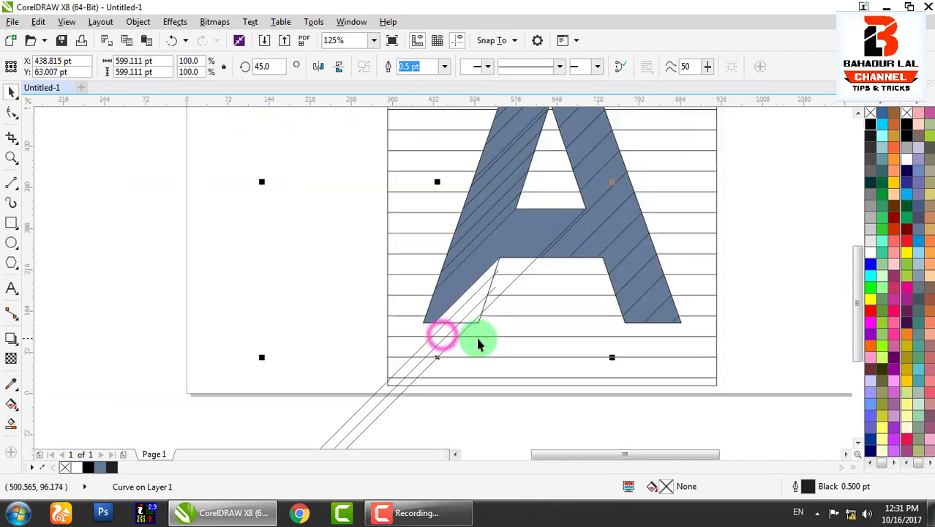
pyautogui.press('Escape')
# - Place another copy of the 45-degree guide where the third horizontal line meets the left foot's inner edge
pyautogui.scroll(2, 474, 306)
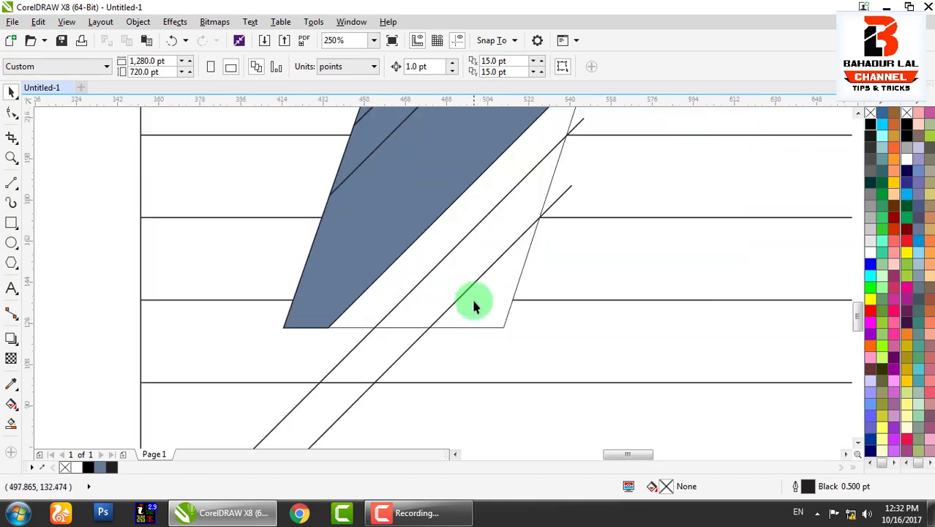
pyautogui.moveTo(476, 283); pyautogui.dragTo(506, 330)
pyautogui.scroll(3, 507, 309)
pyautogui.scroll(-5, 495, 328)
pyautogui.scroll(2, 506, 329)
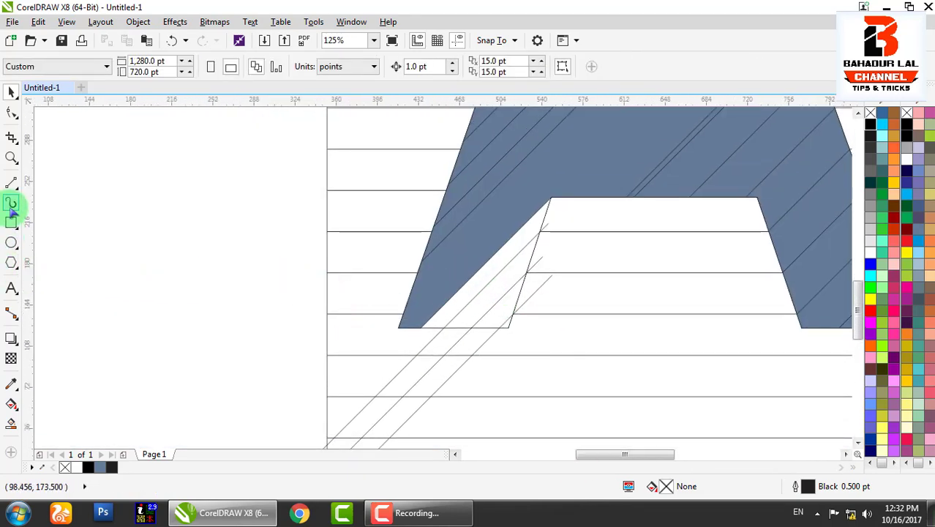
# - Smart-fill the remaining diagonal strips of the A's left foot with Desert Blue
pyautogui.click(11, 424)
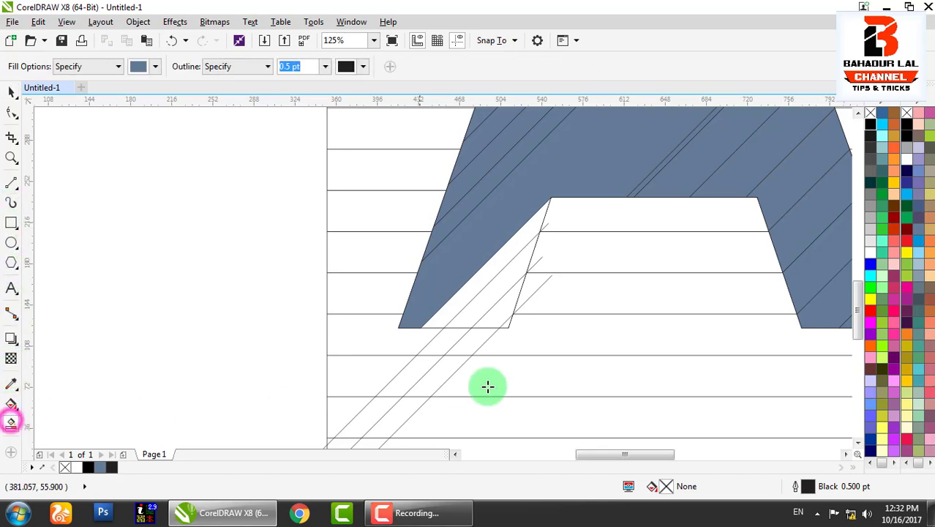
pyautogui.click(504, 325)
pyautogui.scroll(2, 502, 321)
pyautogui.click(430, 247)
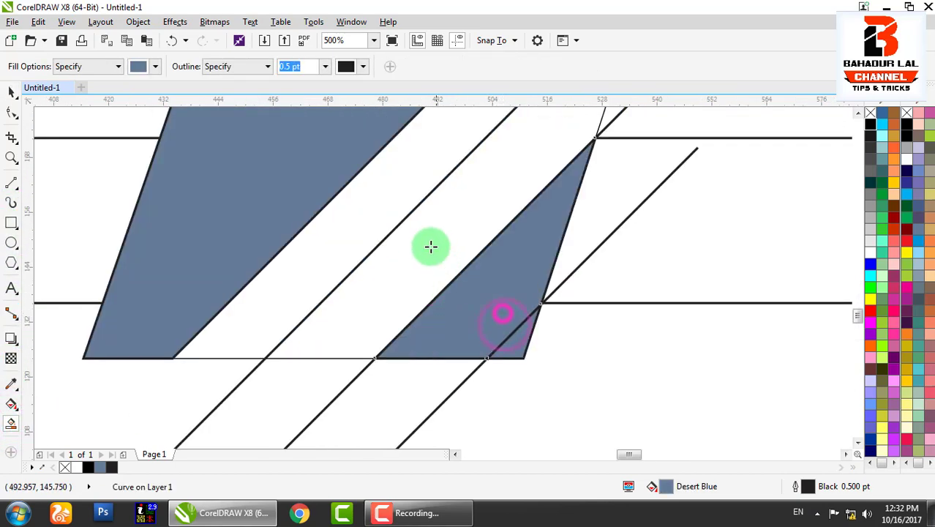
pyautogui.click(348, 191)
pyautogui.scroll(-1, 479, 280)
pyautogui.scroll(-5, 479, 280)
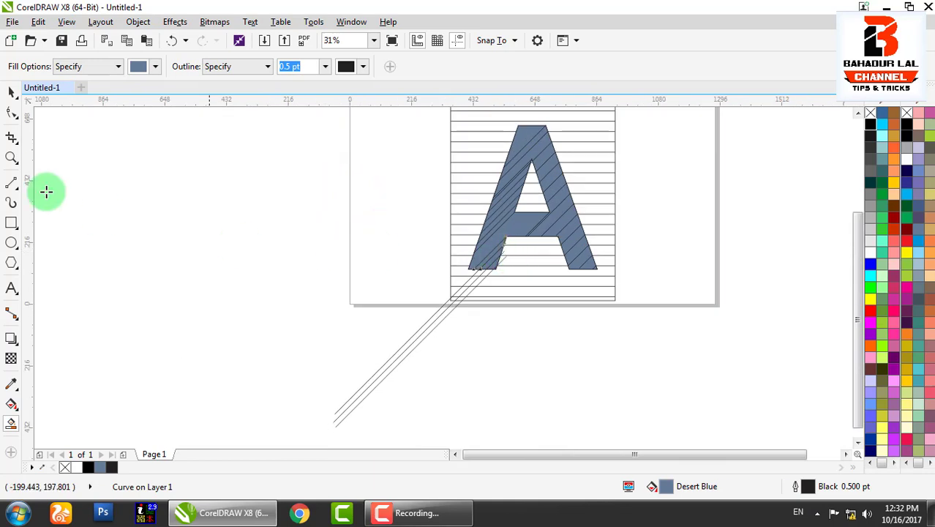
# - Delete the remaining 45-degree guide lines extending below the A's left foot
pyautogui.click(12, 93)
pyautogui.click(463, 335)
pyautogui.click(434, 326)
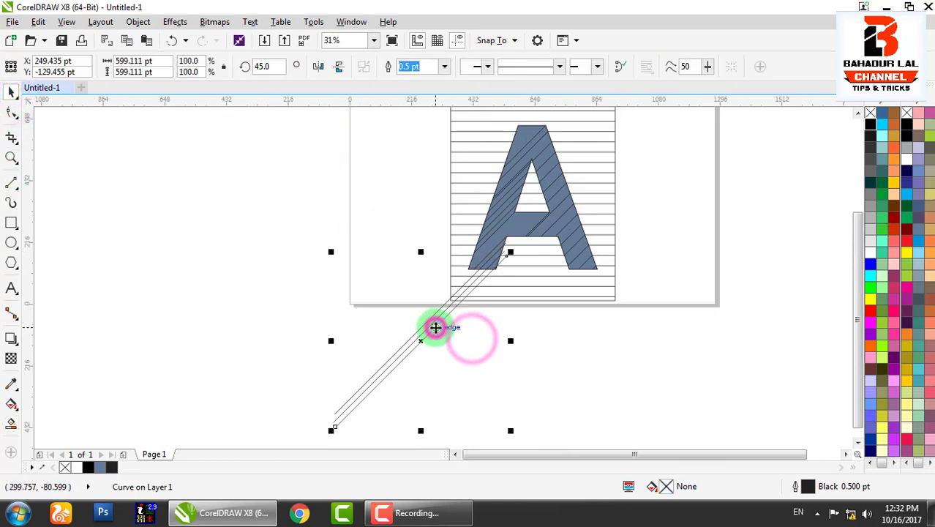
pyautogui.press('Delete')
pyautogui.moveTo(569, 330); pyautogui.dragTo(385, 151)
pyautogui.hotkey('shift', 'F2')
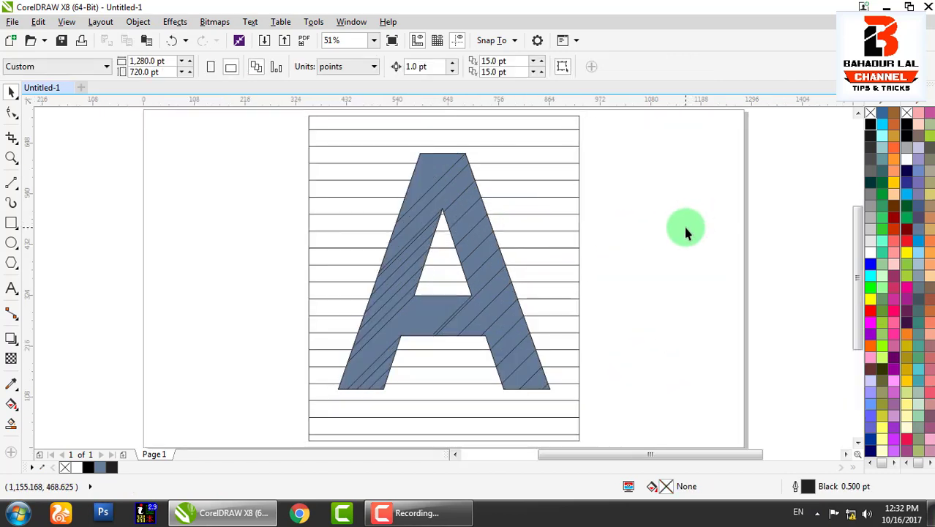
# - Fill the piece at the A's upper-left corner with 30% Black (#B3B3B3)
pyautogui.click(432, 170)
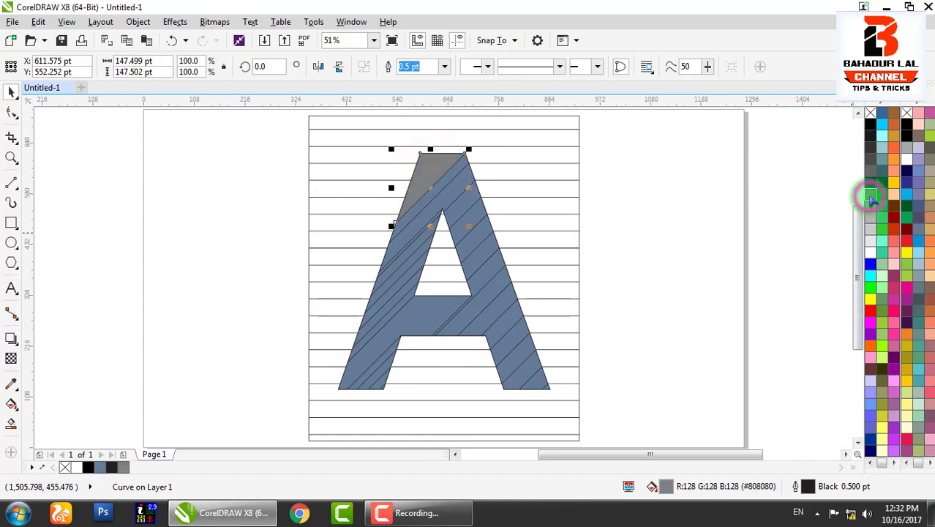
pyautogui.click(659, 179)
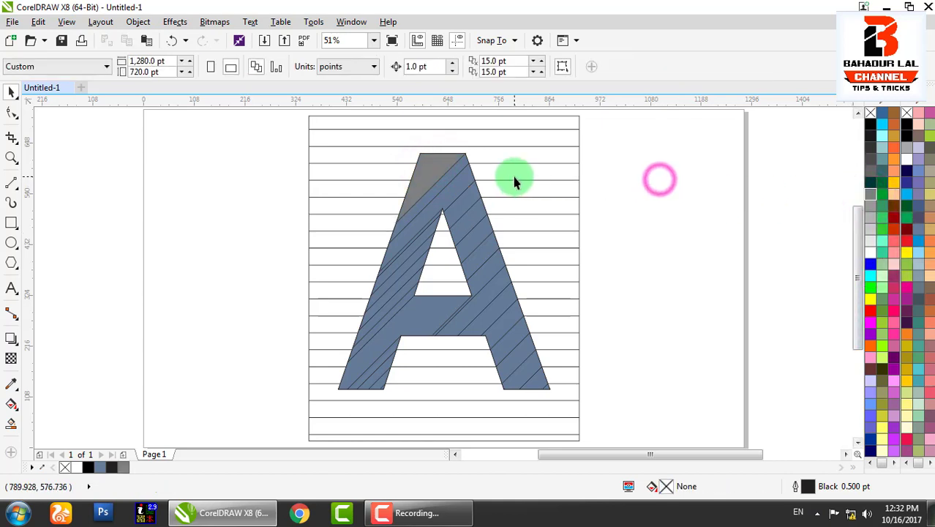
pyautogui.click(453, 181)
pyautogui.scroll(2, 455, 182)
pyautogui.click(765, 180)
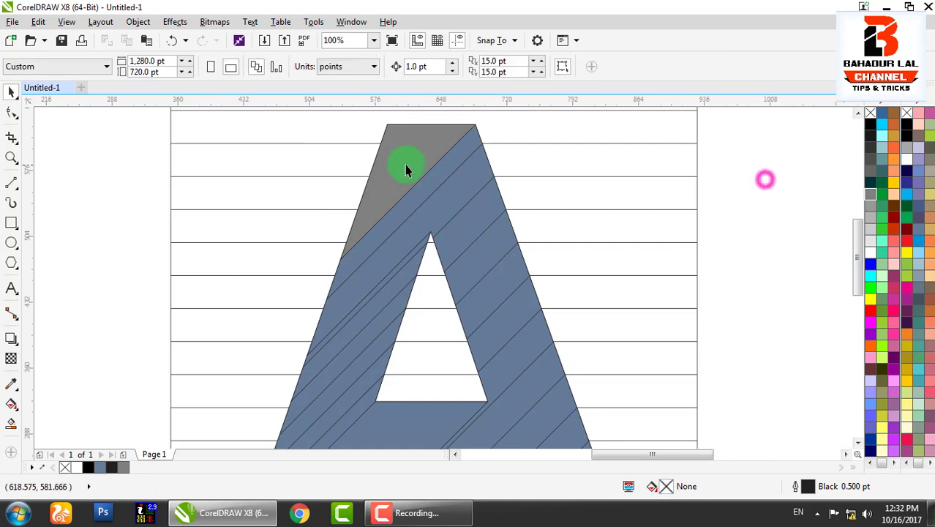
pyautogui.click(404, 167)
pyautogui.click(870, 209)
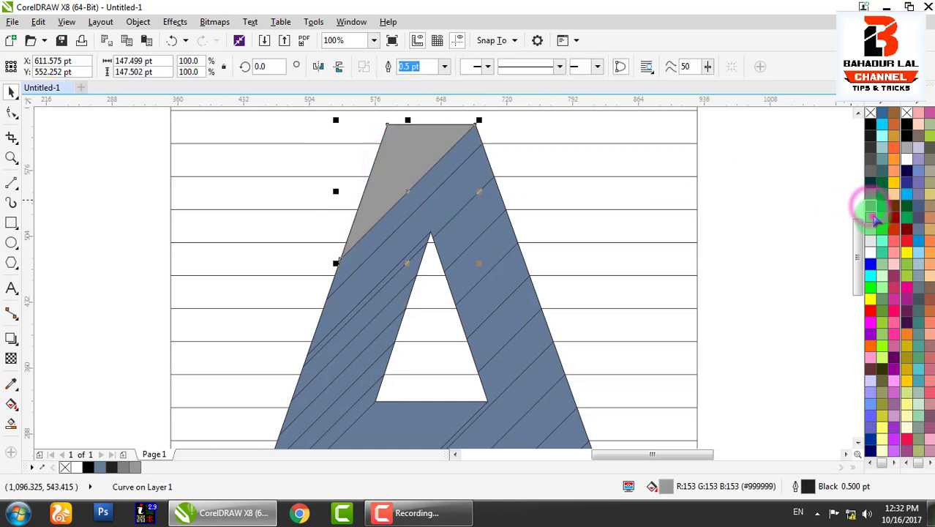
pyautogui.click(873, 220)
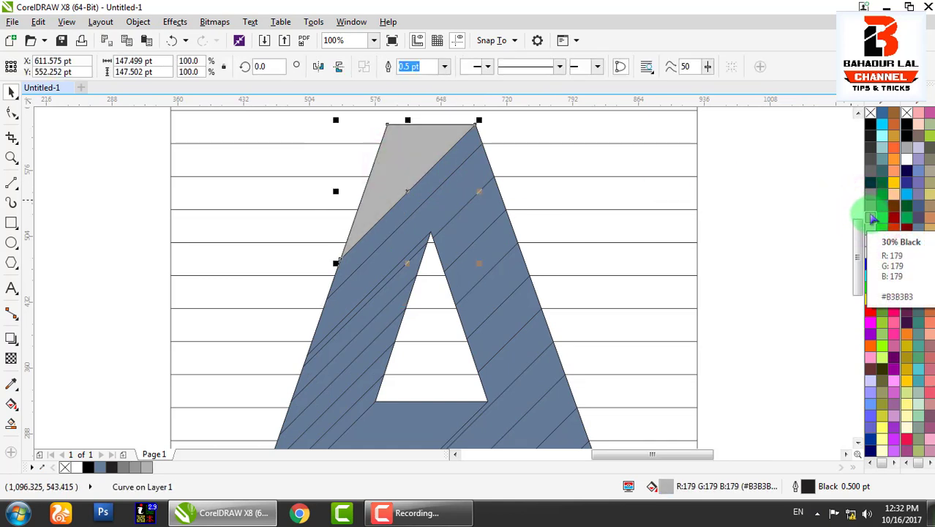
# - Select the 15 diagonal strips running from the apex down the A's right leg to its foot and group them
pyautogui.keyDown('shift'); pyautogui.click(472, 150); pyautogui.keyUp('shift')
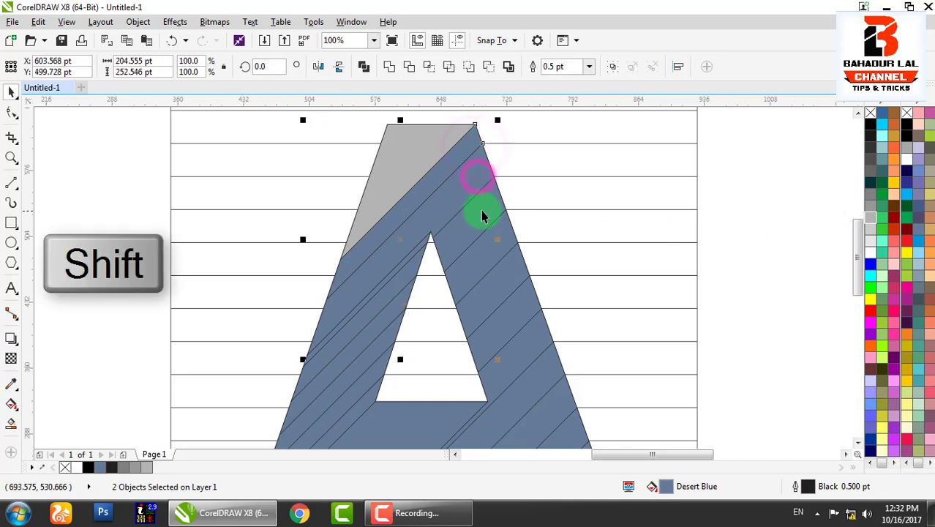
pyautogui.keyDown('shift'); pyautogui.click(481, 210); pyautogui.keyUp('shift')
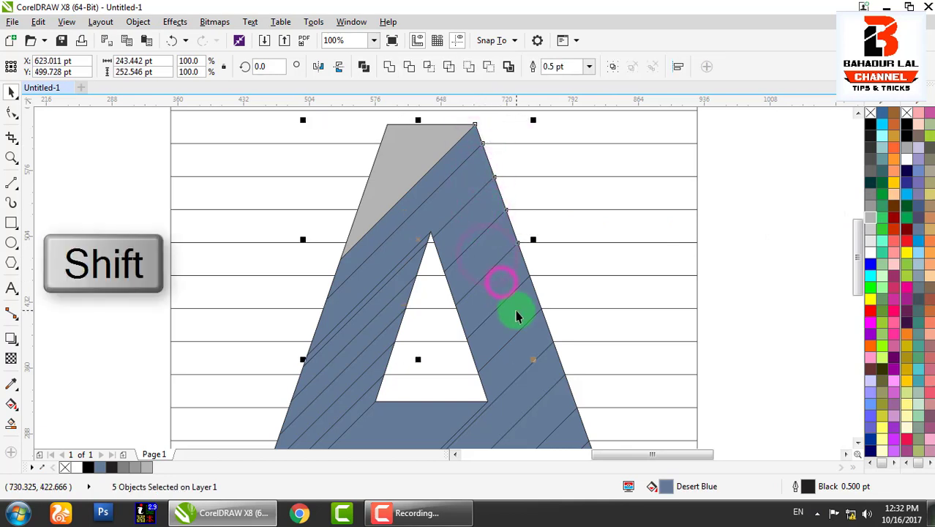
pyautogui.scroll(-2, 544, 333)
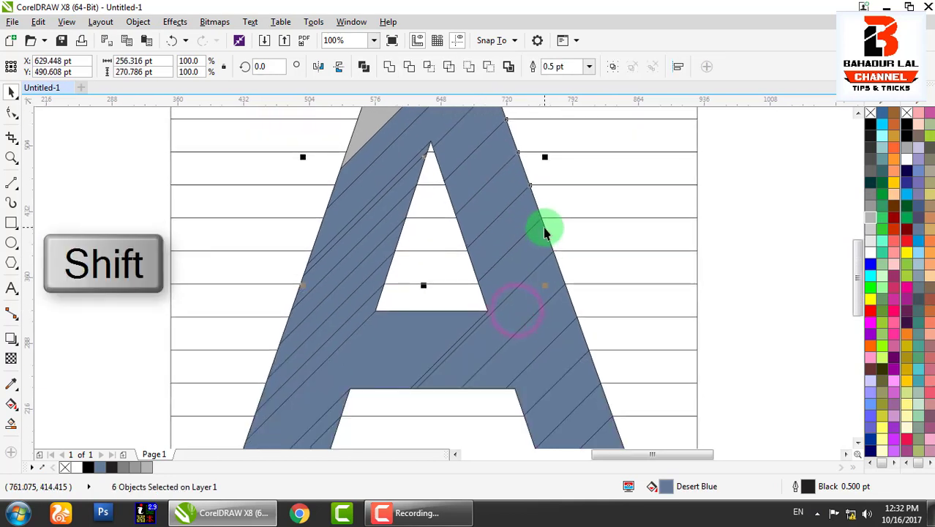
pyautogui.keyDown('shift'); pyautogui.click(535, 285); pyautogui.keyUp('shift')
pyautogui.keyDown('shift'); pyautogui.click(546, 333); pyautogui.keyUp('shift')
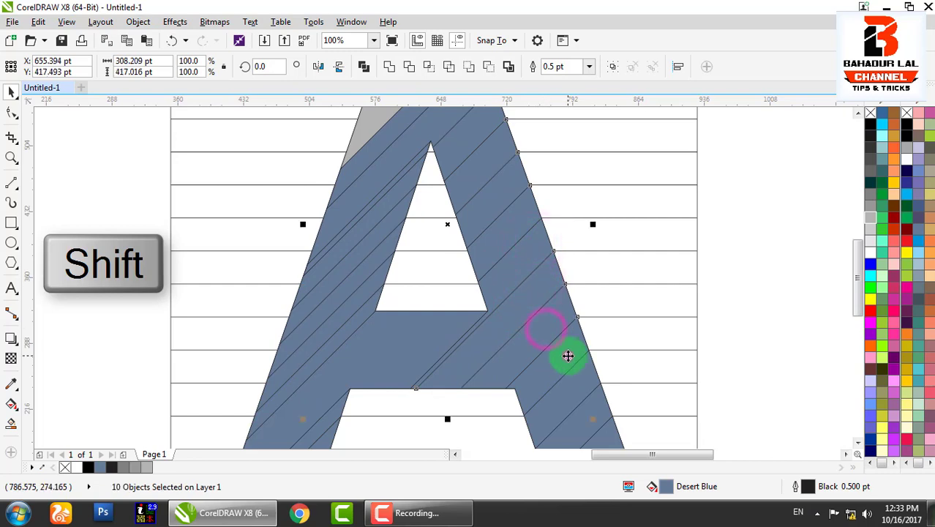
pyautogui.scroll(-3, 567, 356)
pyautogui.keyDown('shift'); pyautogui.click(561, 310); pyautogui.keyUp('shift')
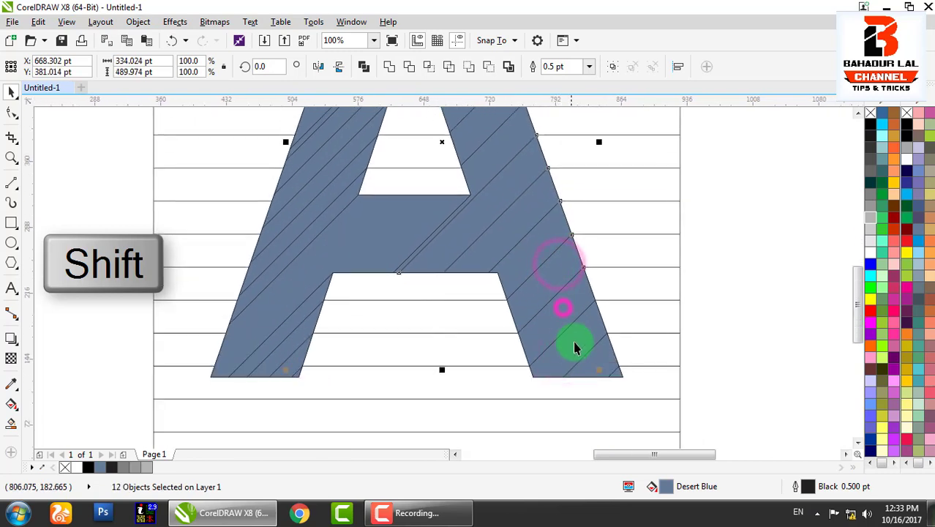
pyautogui.scroll(2, 597, 360)
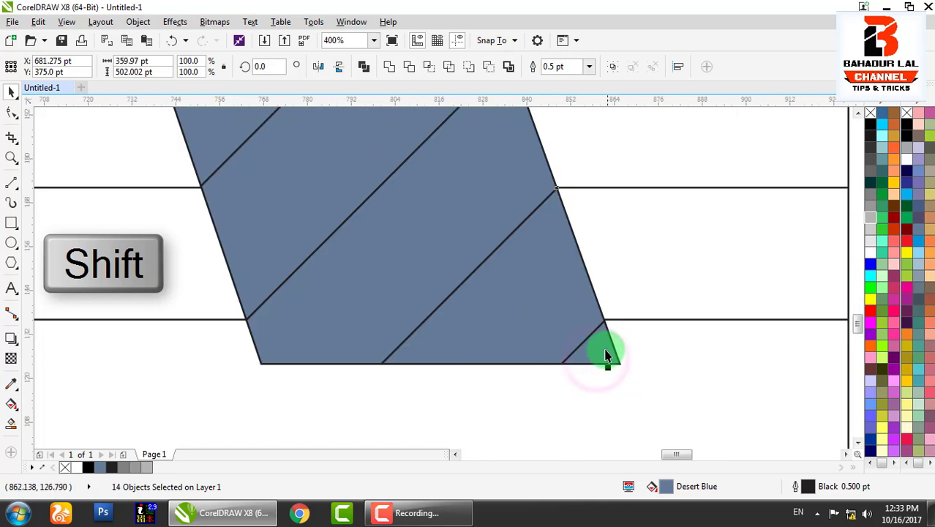
pyautogui.scroll(-3, 618, 345)
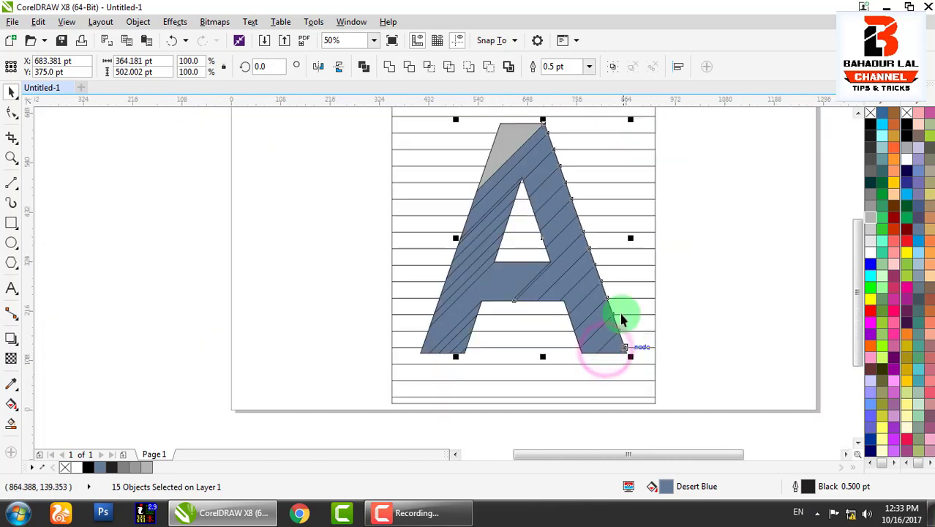
pyautogui.click(613, 68)
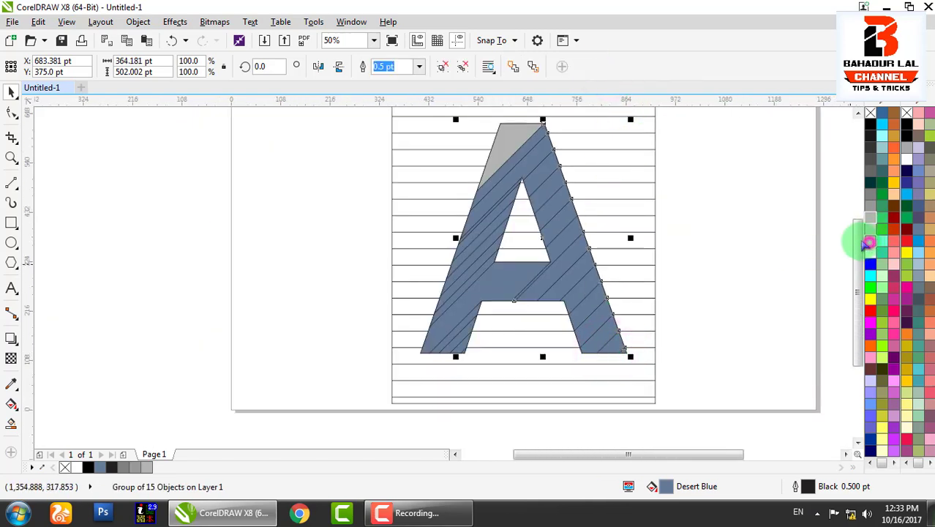
# - Fill the grouped strips of the A's apex and right leg with light gray #CCCCCC
pyautogui.hotkey('ctrl', 'z')
pyautogui.moveTo(714, 192); pyautogui.dragTo(711, 226)
pyautogui.click(727, 222)
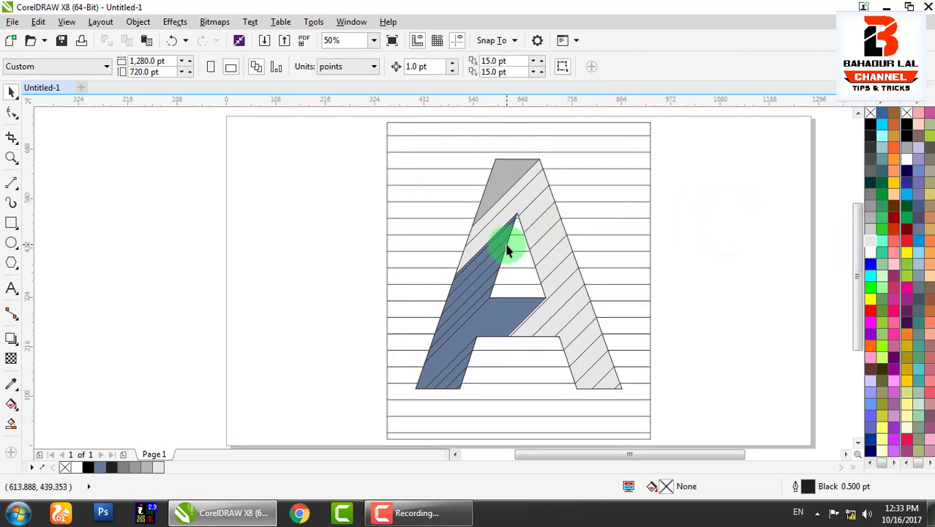
pyautogui.click(541, 225)
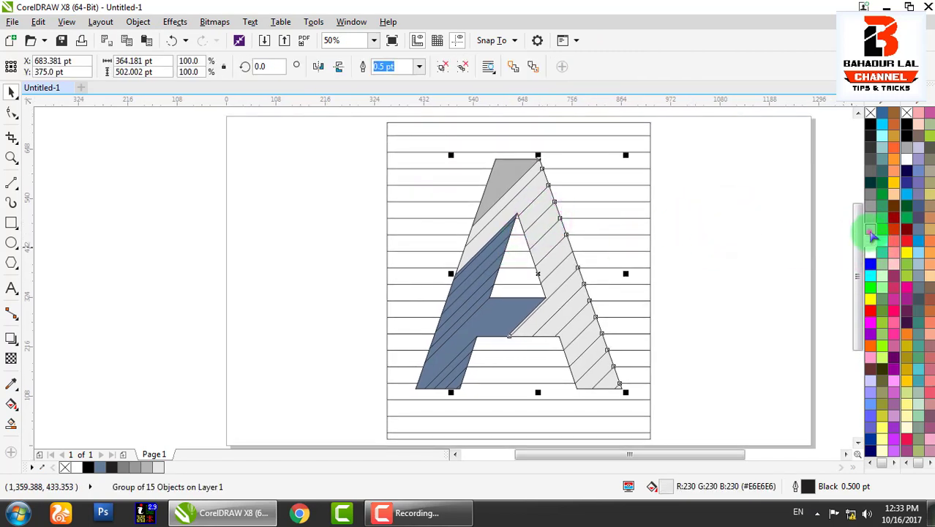
pyautogui.click(870, 232)
pyautogui.click(719, 229)
# - Fill the piece at the A's upper-left corner with medium gray #999999
pyautogui.click(506, 169)
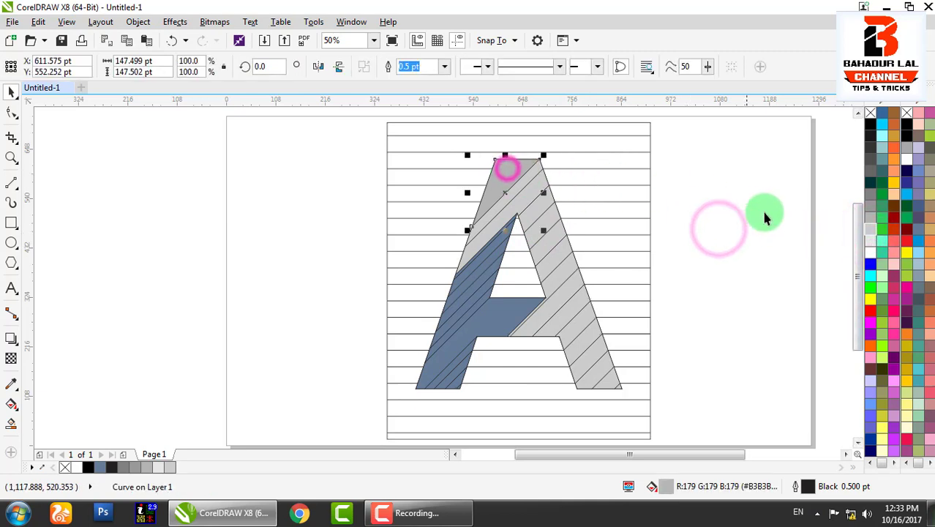
pyautogui.click(865, 206)
pyautogui.click(679, 206)
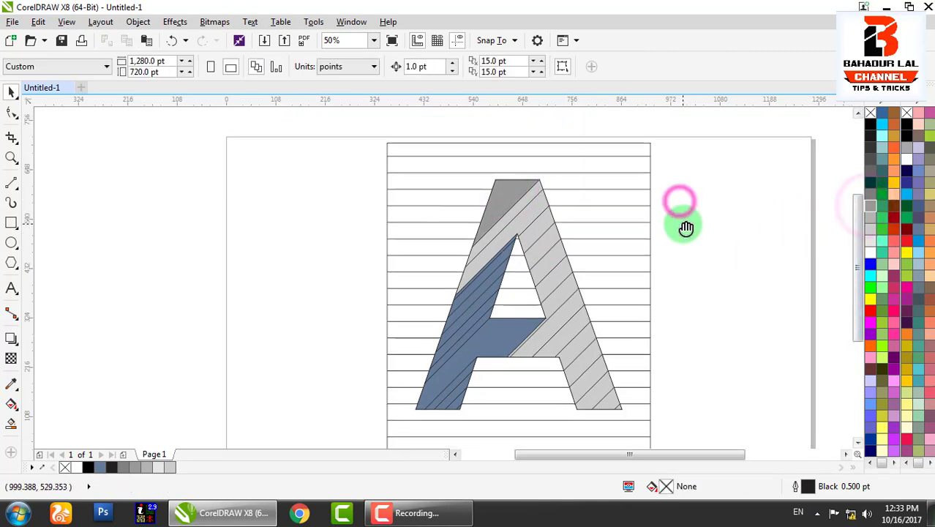
# - Select the six blue strips of the left leg beside the inner triangle and fill them with light gray #E6E6E6
pyautogui.scroll(2, 483, 338)
pyautogui.keyDown('shift'); pyautogui.click(482, 333); pyautogui.keyUp('shift')
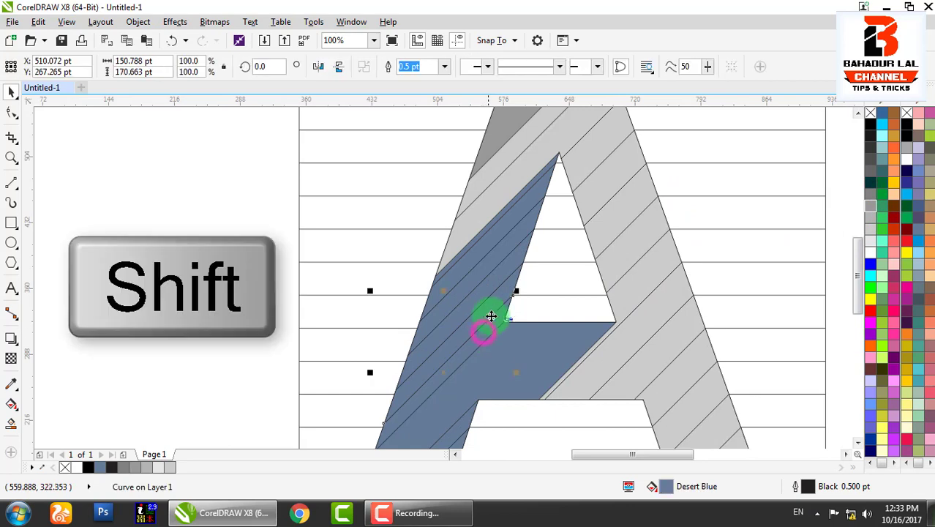
pyautogui.keyDown('shift'); pyautogui.click(496, 281); pyautogui.keyUp('shift')
pyautogui.scroll(1, 500, 278)
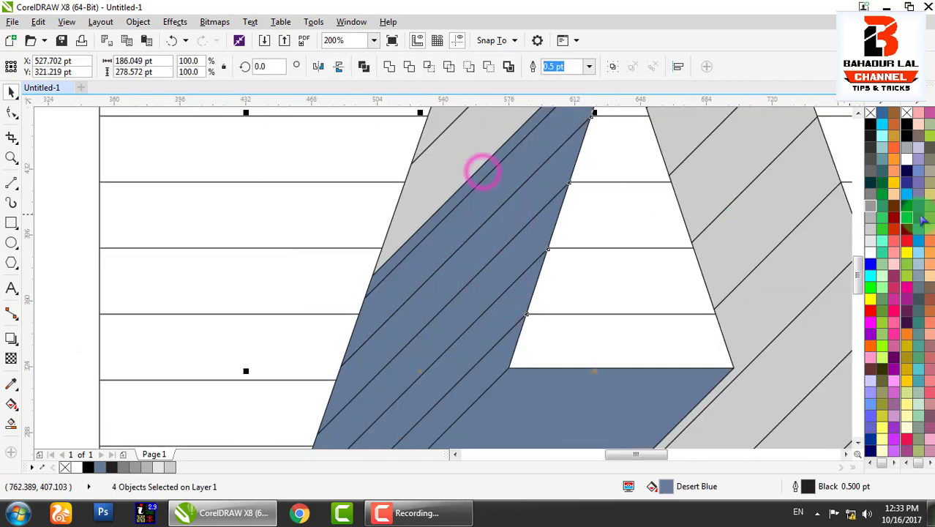
pyautogui.click(870, 219)
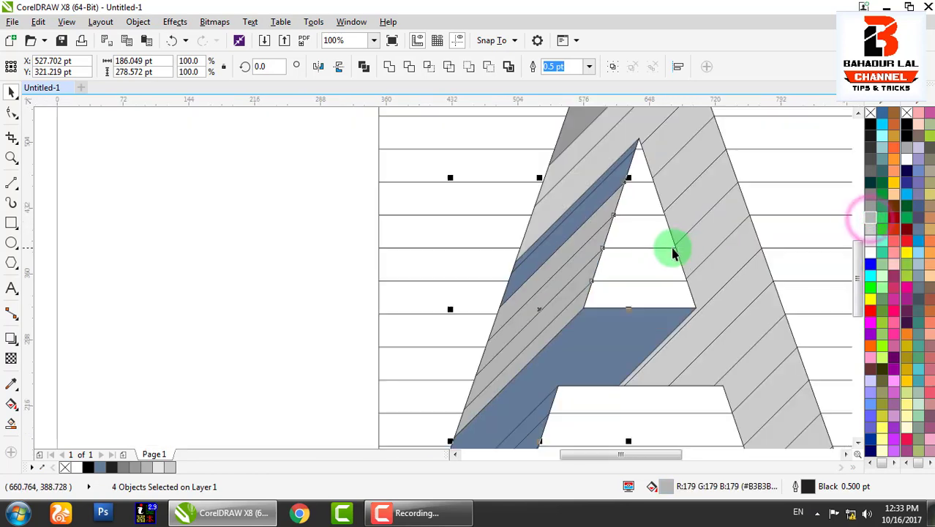
pyautogui.keyDown('shift'); pyautogui.click(611, 187); pyautogui.keyUp('shift')
pyautogui.keyDown('shift'); pyautogui.click(621, 144); pyautogui.keyUp('shift')
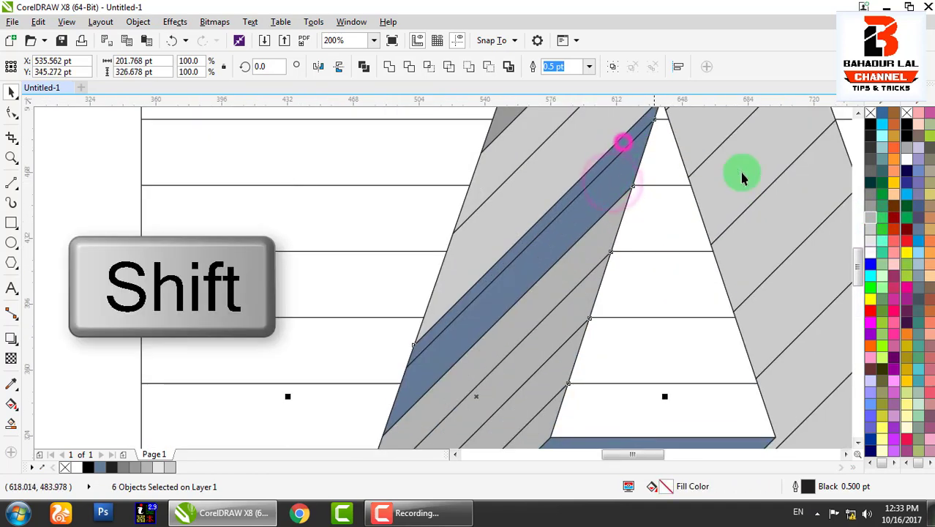
pyautogui.click(871, 229)
pyautogui.scroll(-2, 649, 239)
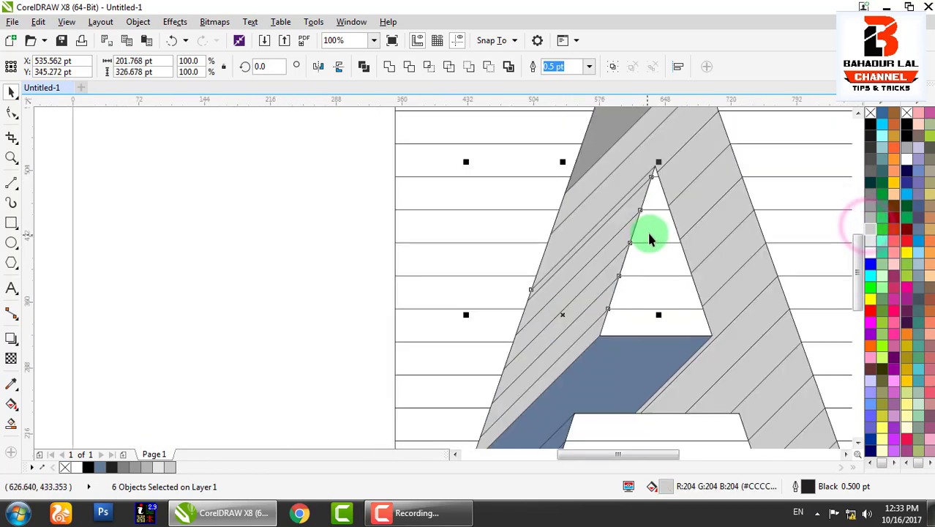
pyautogui.click(870, 241)
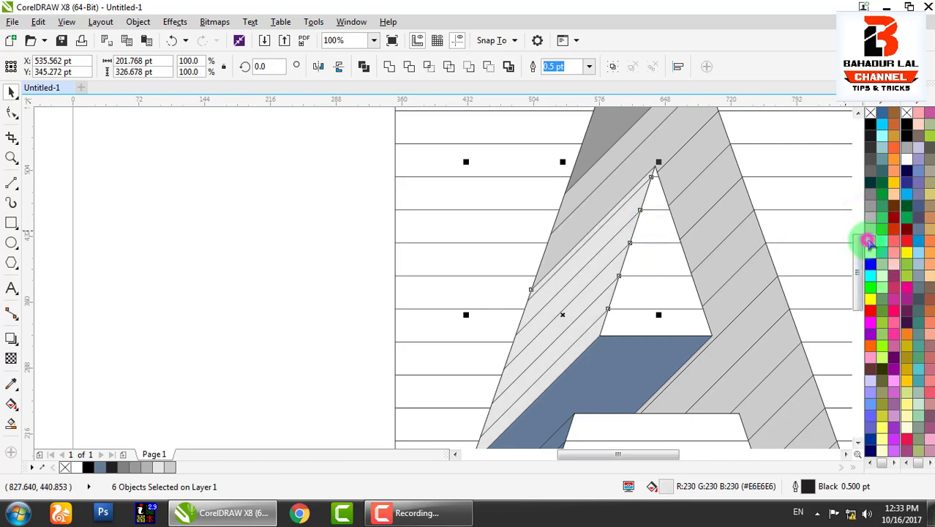
# - Group the six selected light gray strips of the A's left leg
pyautogui.scroll(-2, 662, 271)
pyautogui.scroll(2, 662, 252)
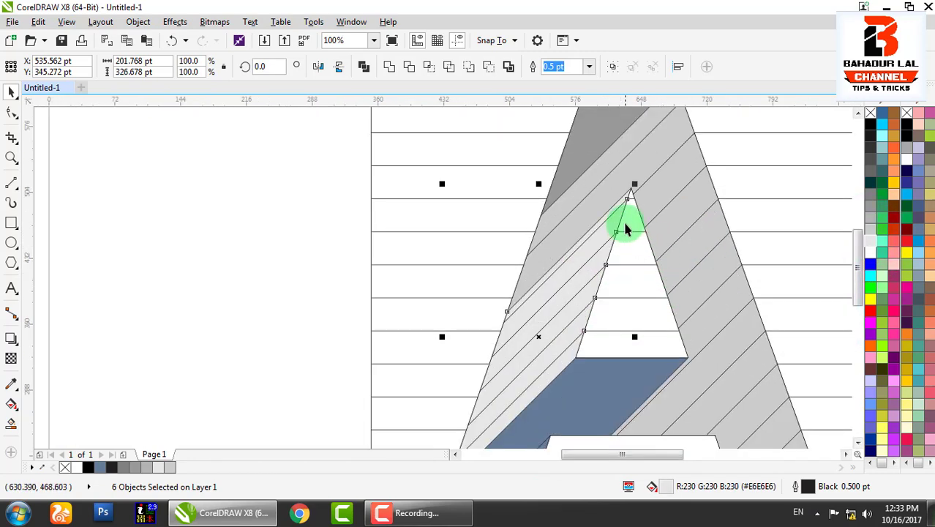
pyautogui.scroll(2, 626, 229)
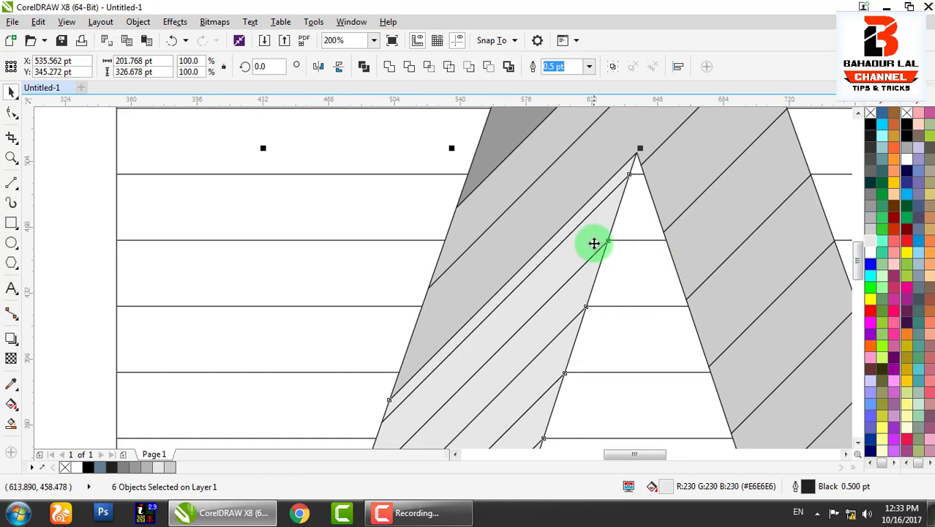
pyautogui.scroll(-3, 594, 243)
pyautogui.scroll(2, 594, 242)
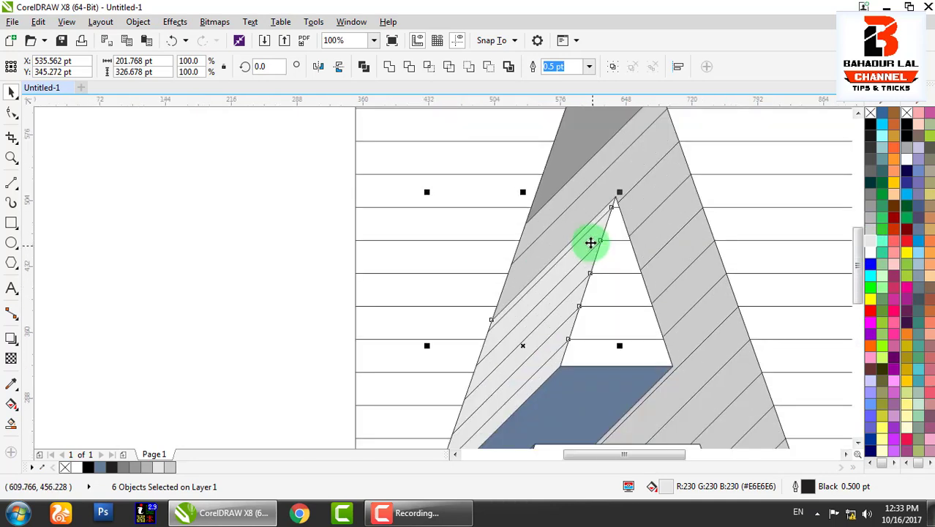
pyautogui.click(612, 66)
pyautogui.click(259, 237)
pyautogui.scroll(-2, 653, 244)
pyautogui.scroll(2, 585, 234)
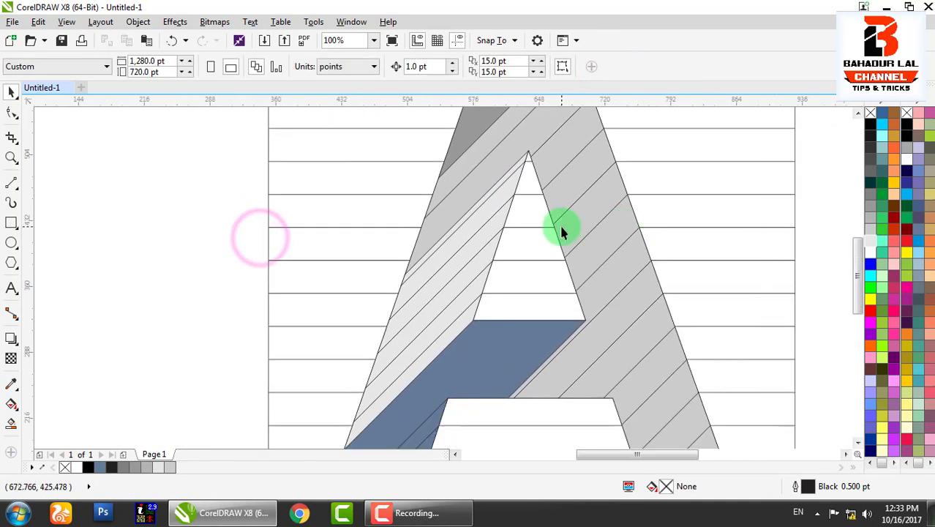
pyautogui.moveTo(472, 255); pyautogui.dragTo(428, 268)
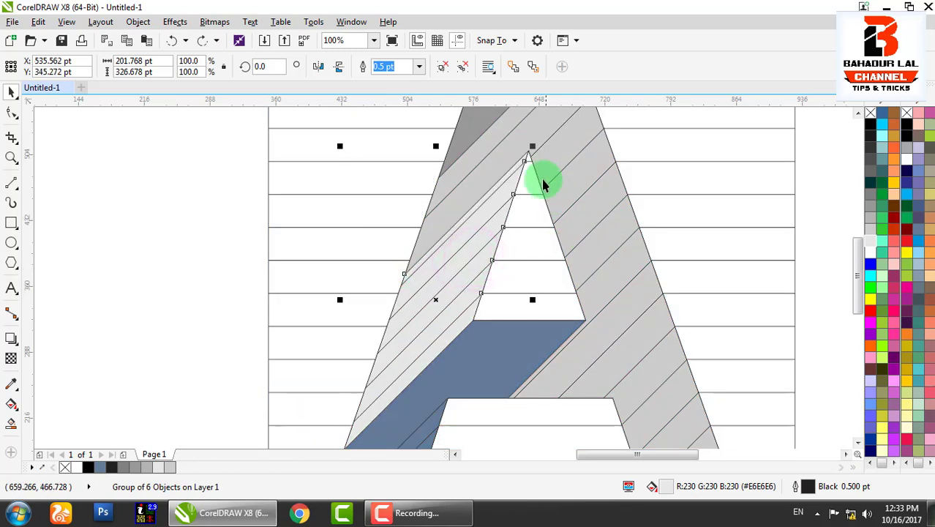
pyautogui.scroll(2, 524, 156)
pyautogui.scroll(-3, 520, 165)
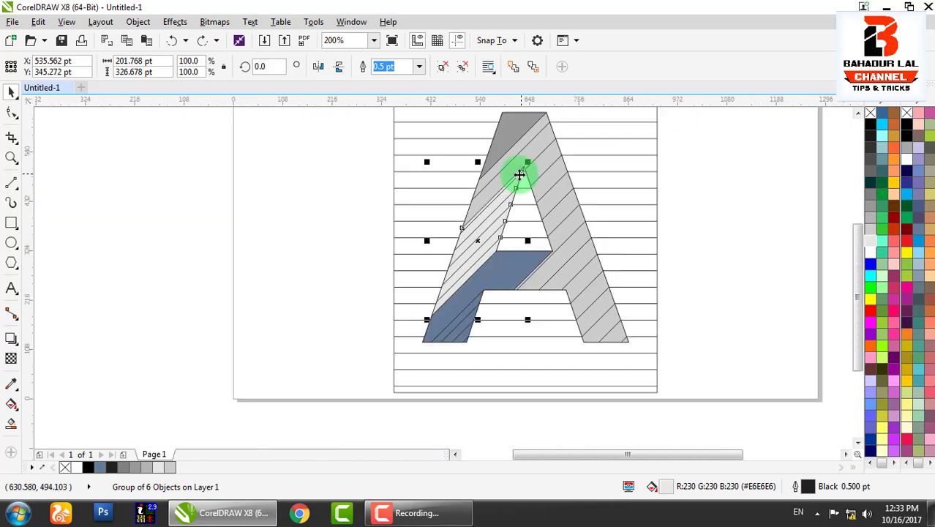
pyautogui.click(338, 181)
pyautogui.click(735, 220)
# - Fill the wide strip spanning the crossbar and the left foot's outer edge with medium gray #999999
pyautogui.click(507, 261)
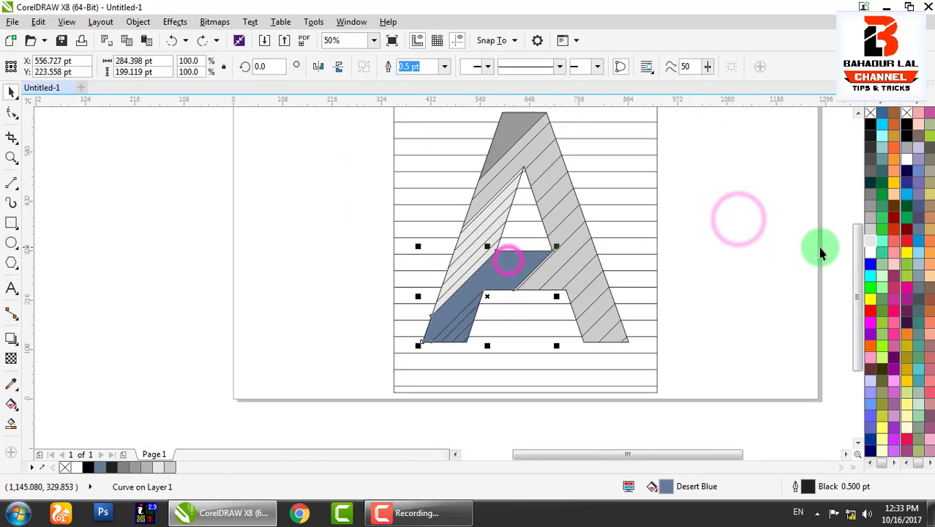
pyautogui.click(872, 196)
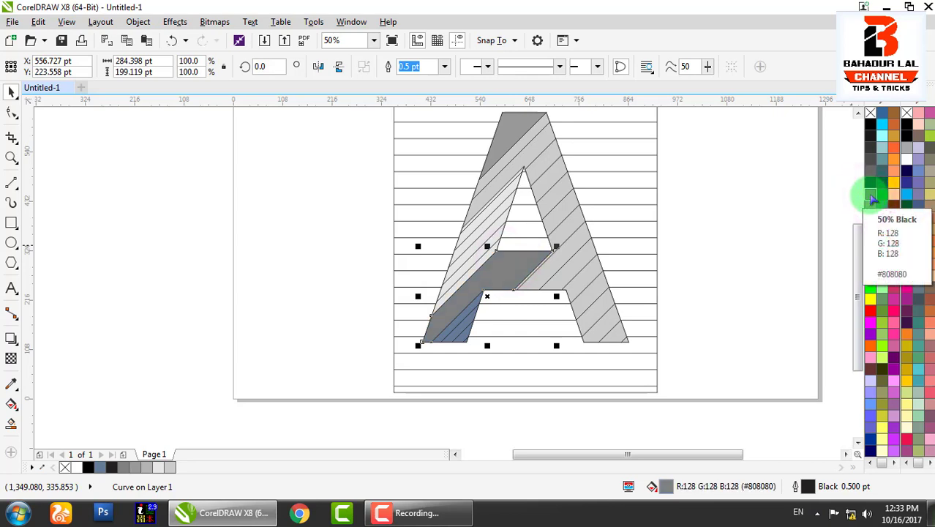
pyautogui.rightClick(871, 201)
pyautogui.click(699, 250)
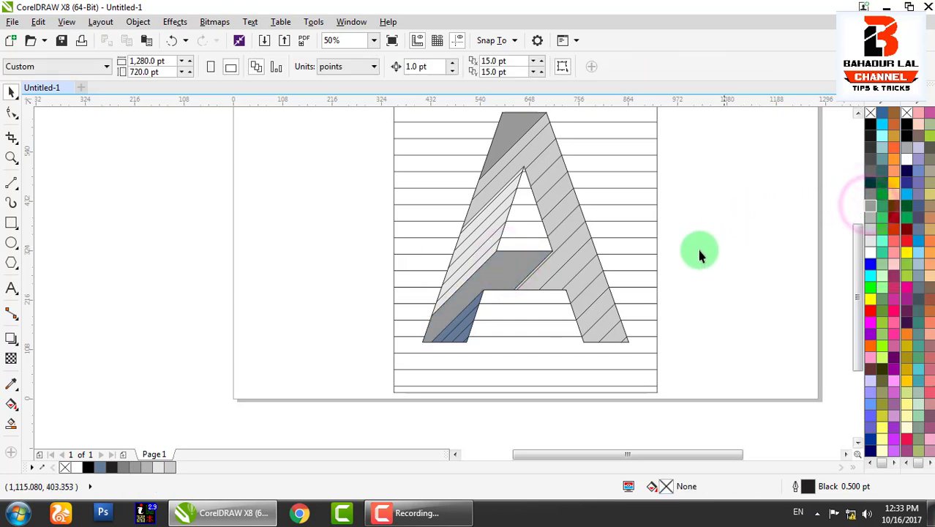
# - Group the four blue strips of the A's left foot and fill the group with light gray
pyautogui.scroll(1, 461, 347)
pyautogui.click(470, 333)
pyautogui.scroll(1, 469, 336)
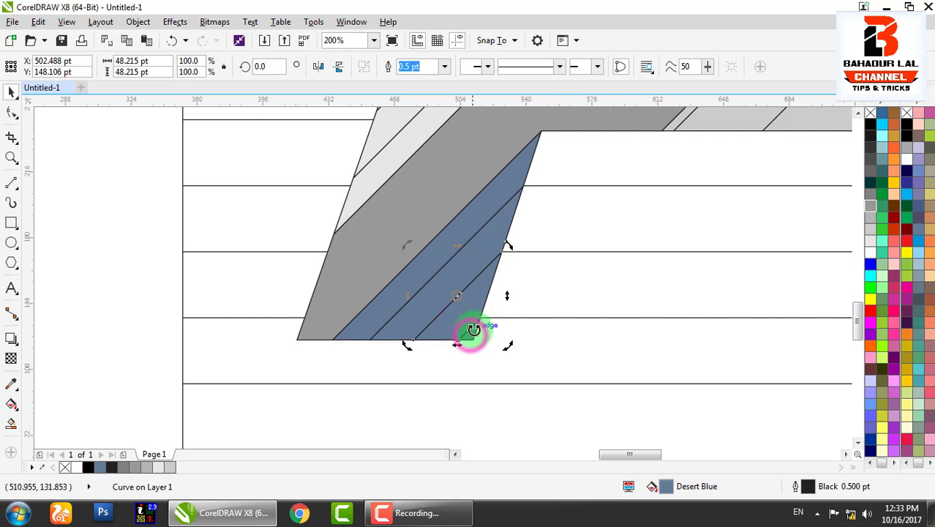
pyautogui.click(478, 346)
pyautogui.click(471, 335)
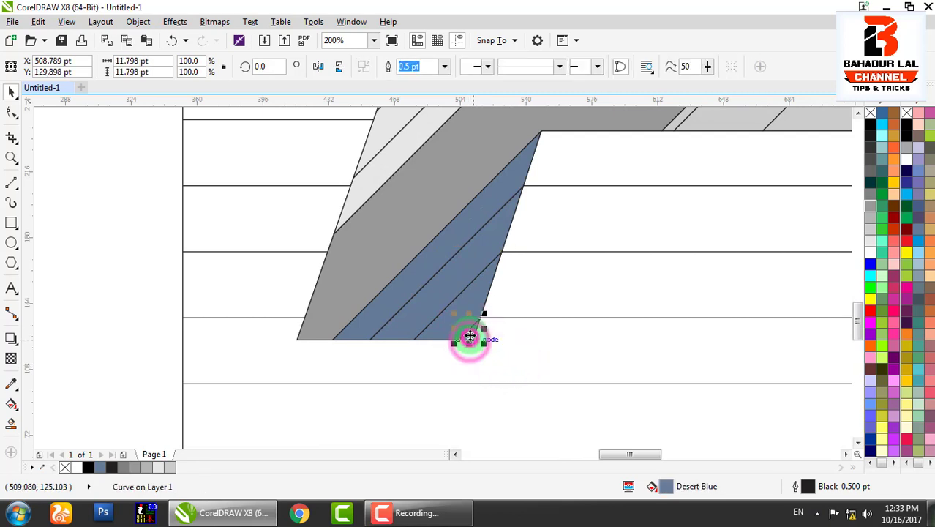
pyautogui.keyDown('shift'); pyautogui.click(471, 291); pyautogui.keyUp('shift')
pyautogui.keyDown('shift'); pyautogui.click(470, 260); pyautogui.keyUp('shift')
pyautogui.keyDown('shift'); pyautogui.click(474, 221); pyautogui.keyUp('shift')
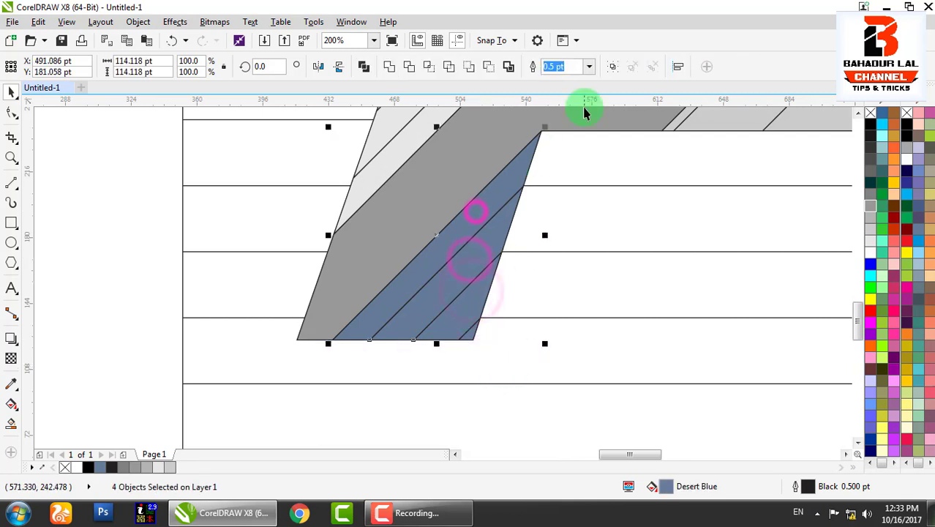
pyautogui.click(613, 66)
pyautogui.click(870, 231)
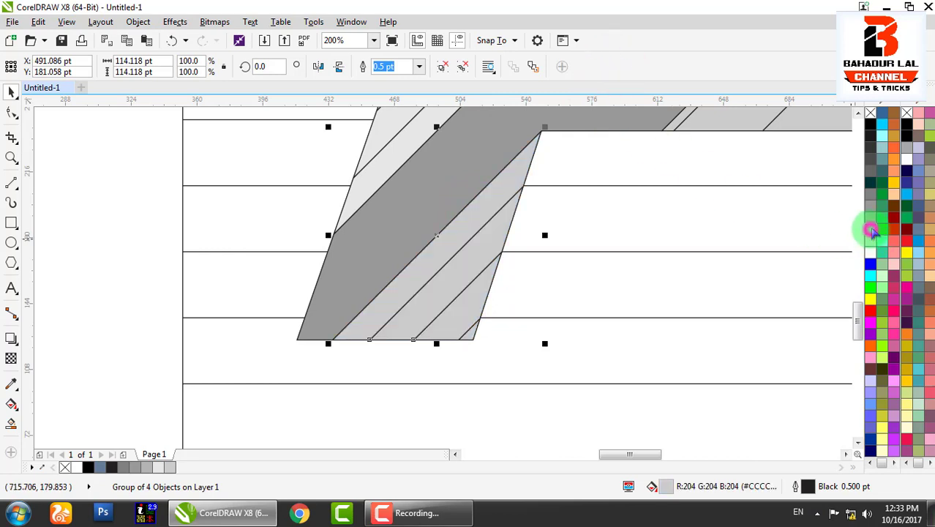
pyautogui.scroll(-2, 642, 277)
pyautogui.scroll(2, 573, 271)
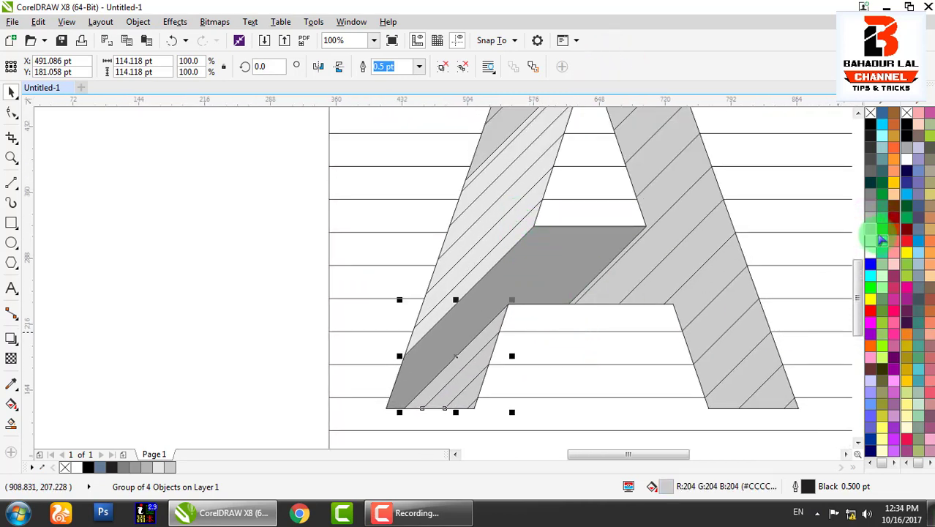
pyautogui.scroll(-2, 600, 321)
pyautogui.click(731, 272)
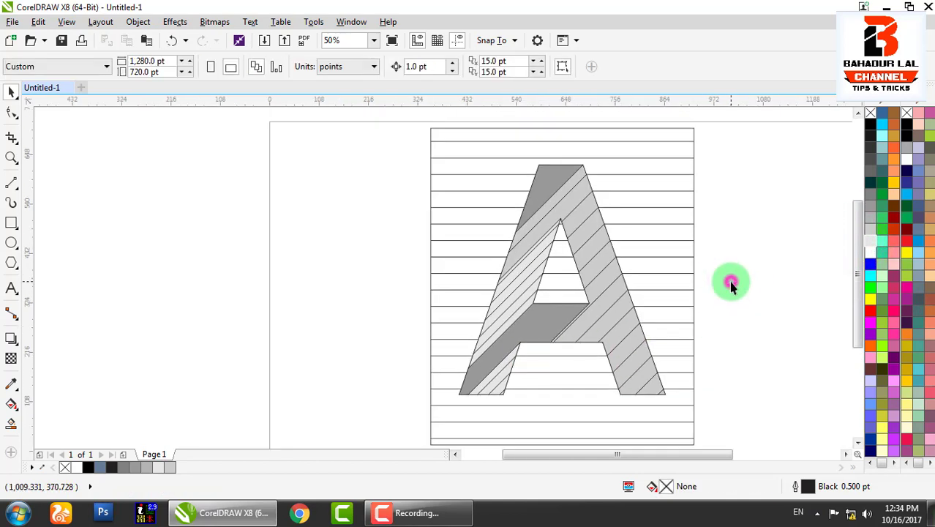
# - Select all the letter A pieces together with the lined backing rectangle and group them
pyautogui.click(550, 176)
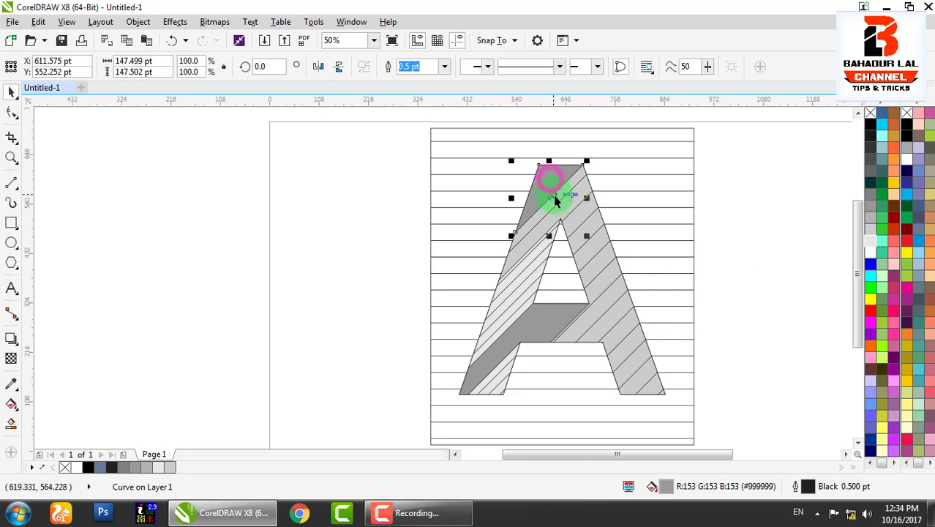
pyautogui.scroll(-2, 506, 267)
pyautogui.click(651, 220)
pyautogui.moveTo(639, 152); pyautogui.dragTo(411, 385)
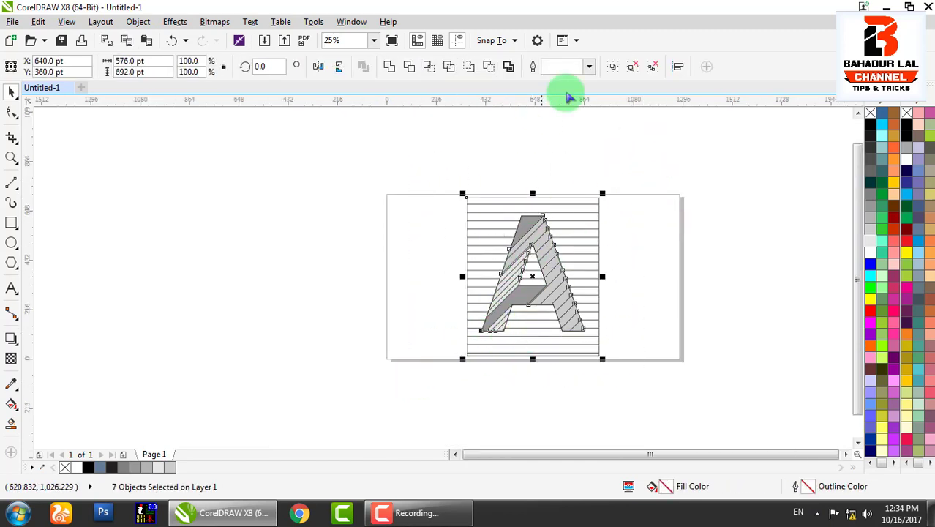
pyautogui.click(612, 67)
pyautogui.click(666, 176)
pyautogui.click(552, 247)
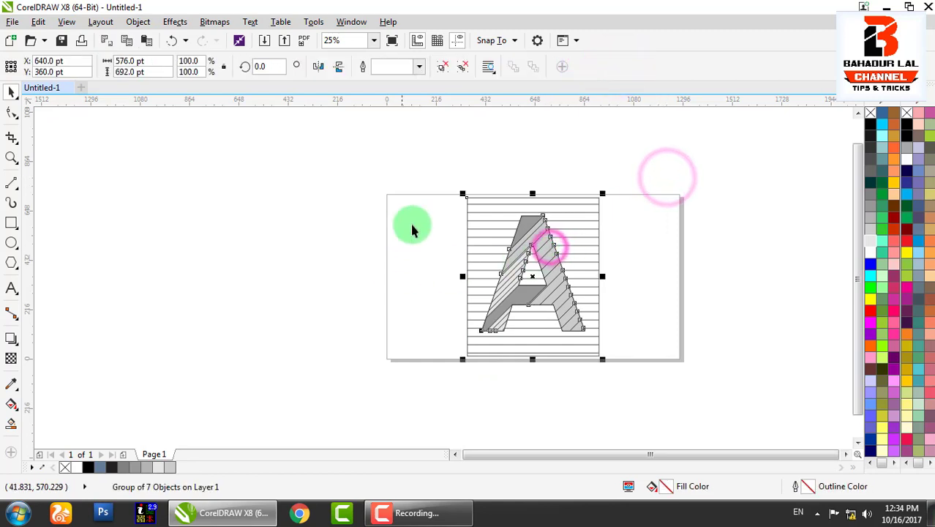
pyautogui.click(413, 303)
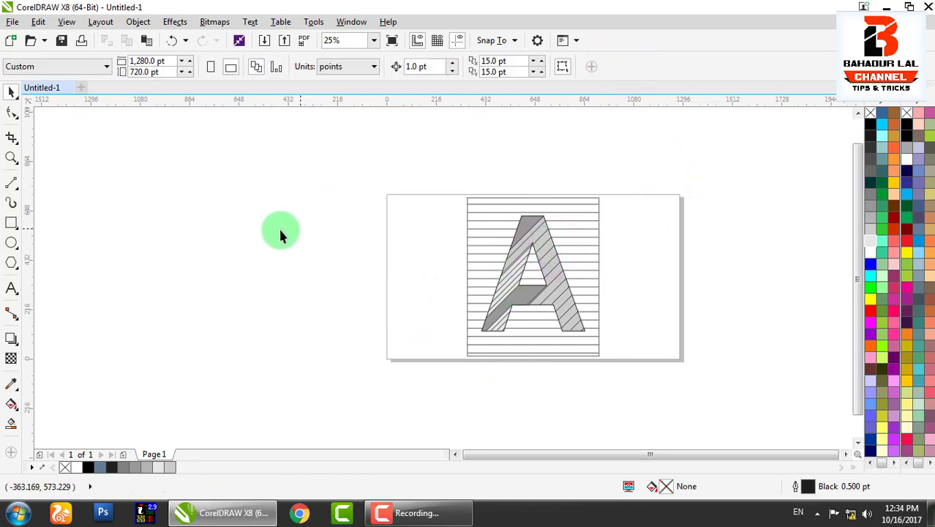
# - Add a page-sized rectangle of 1,280 by 720 pt behind the artwork
pyautogui.doubleClick(11, 223)
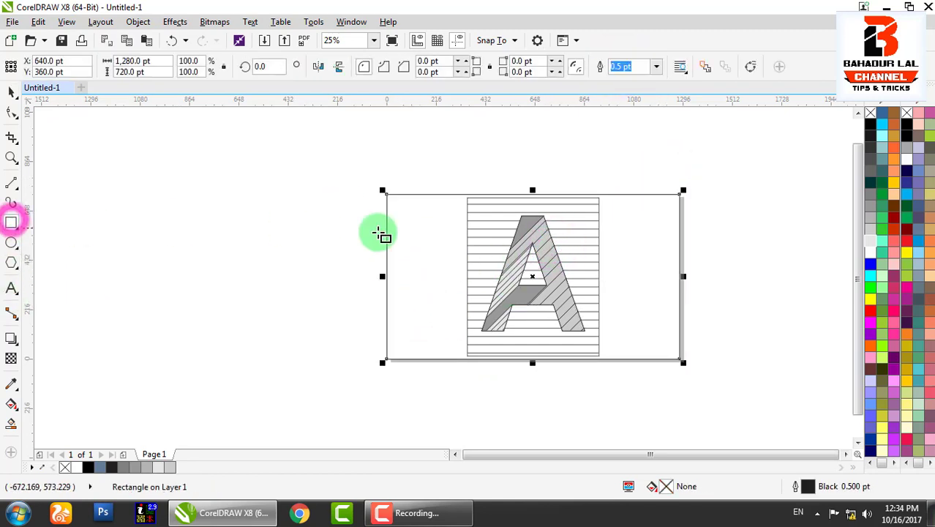
pyautogui.press('space')
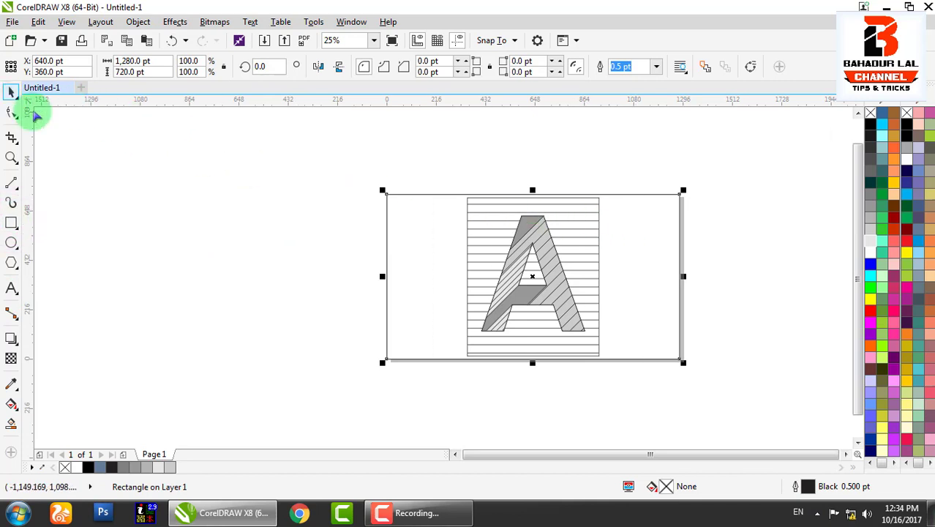
pyautogui.moveTo(651, 232); pyautogui.dragTo(763, 235)
pyautogui.click(739, 161)
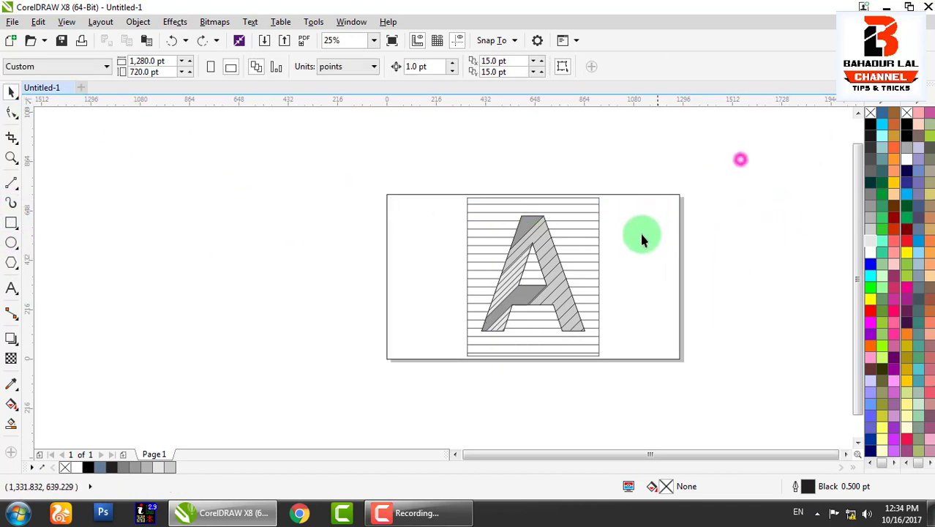
pyautogui.click(634, 234)
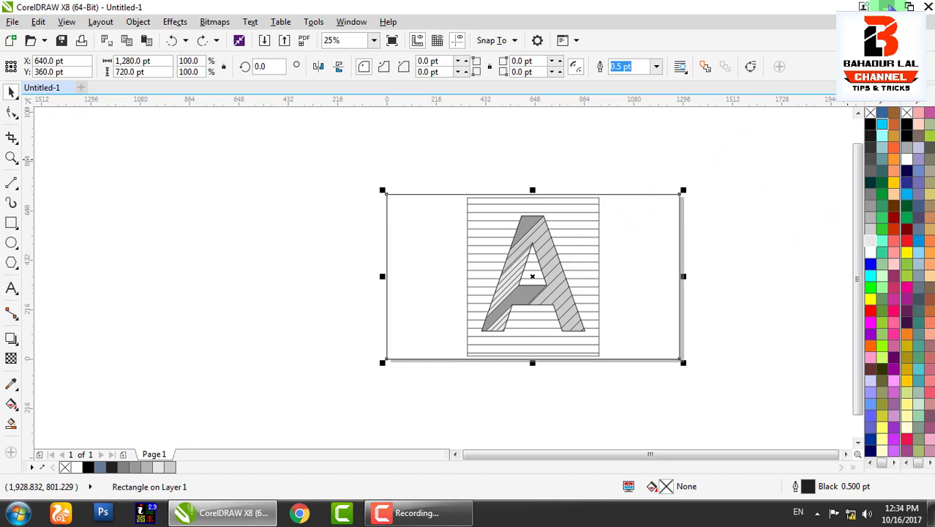
pyautogui.click(735, 287)
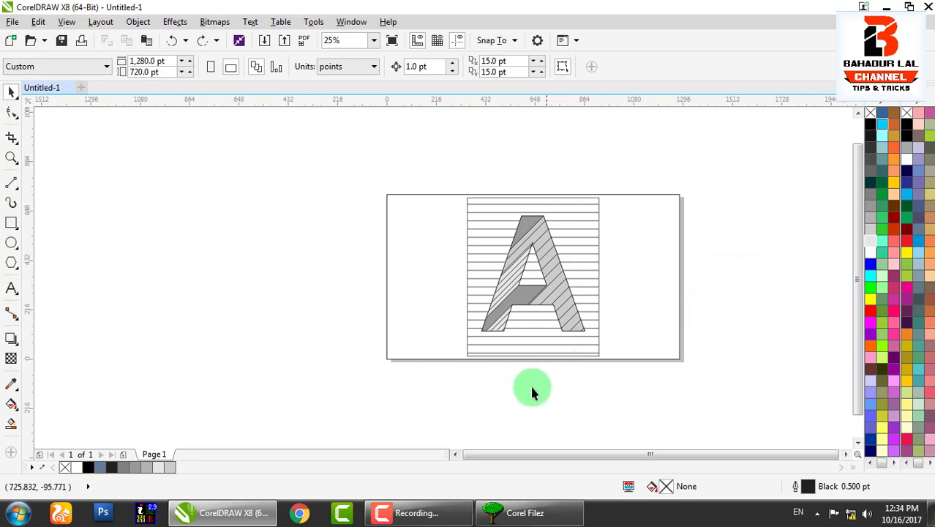
# - Import the wood-table JPG from the Desktop and place it at its original size
pyautogui.click(264, 41)
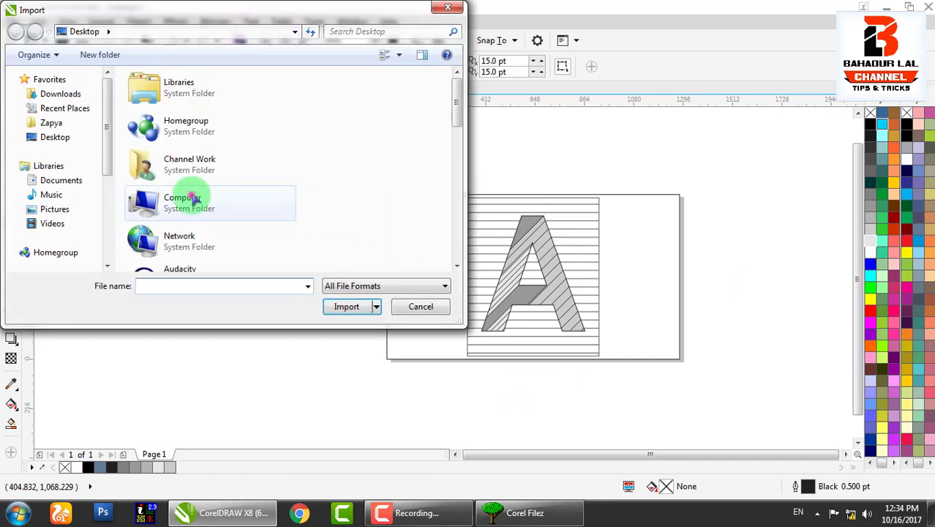
pyautogui.scroll(-15, 244, 202)
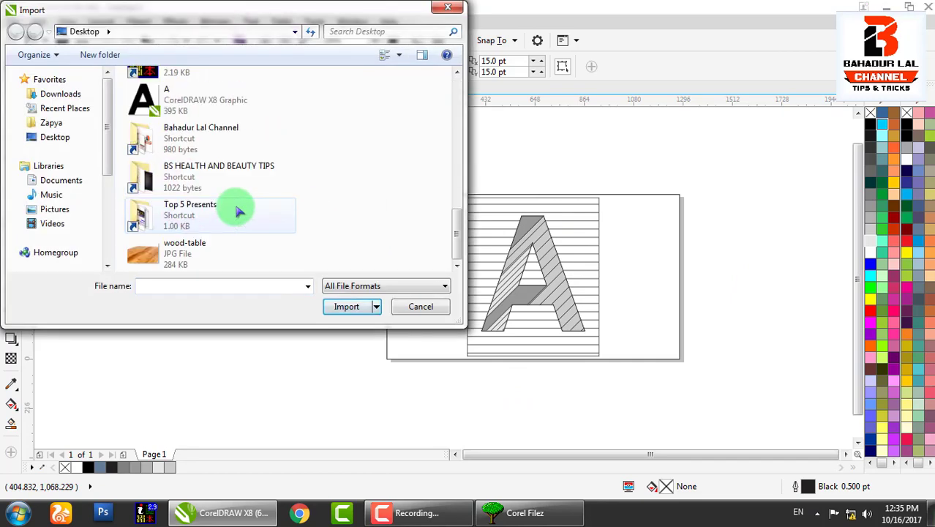
pyautogui.click(183, 253)
pyautogui.click(341, 306)
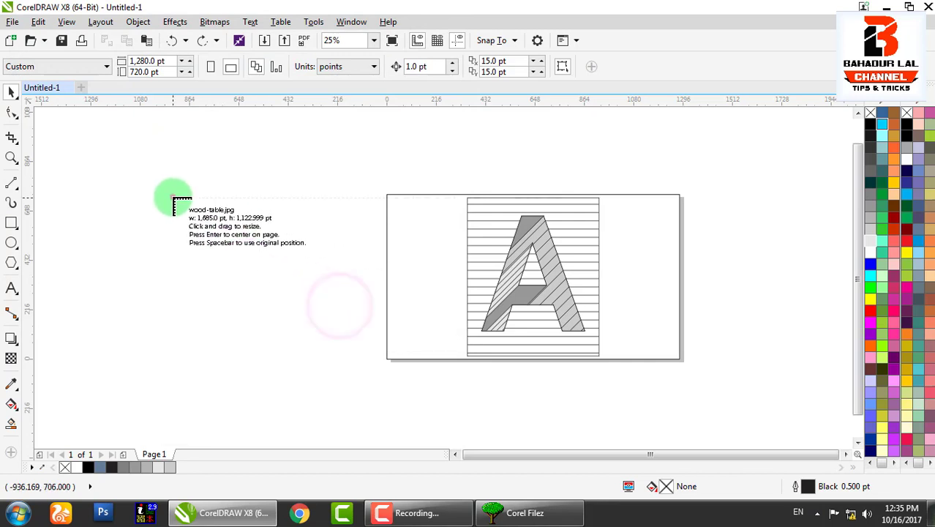
pyautogui.click(168, 196)
# - Move the wood-table photo beside the page, clear of the artwork, and mirror it horizontally
pyautogui.scroll(-1, 472, 292)
pyautogui.moveTo(790, 278); pyautogui.dragTo(727, 271)
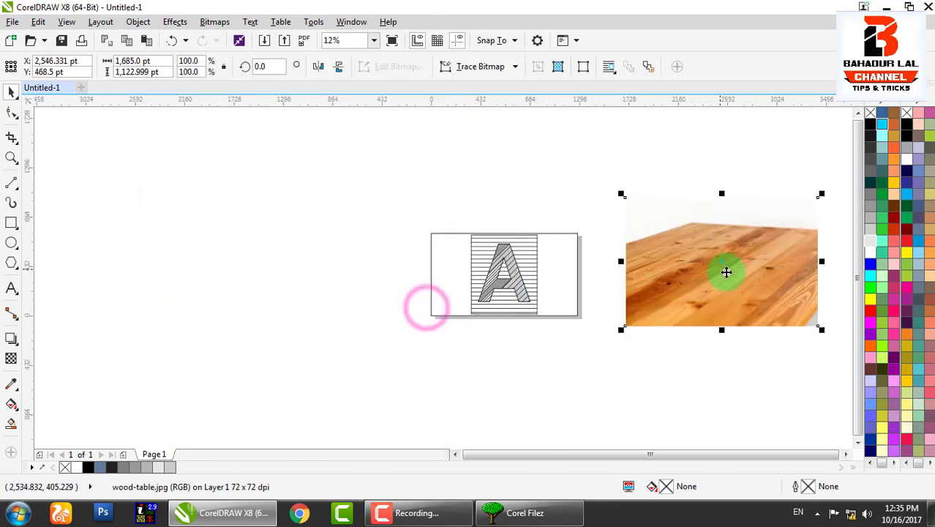
pyautogui.hscroll(2, 694, 274)
pyautogui.moveTo(629, 279); pyautogui.dragTo(609, 280)
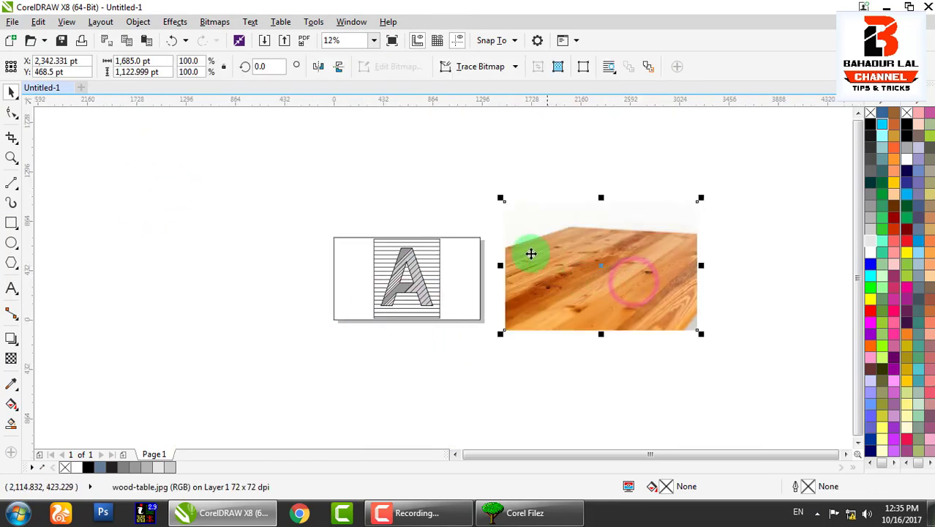
pyautogui.click(319, 67)
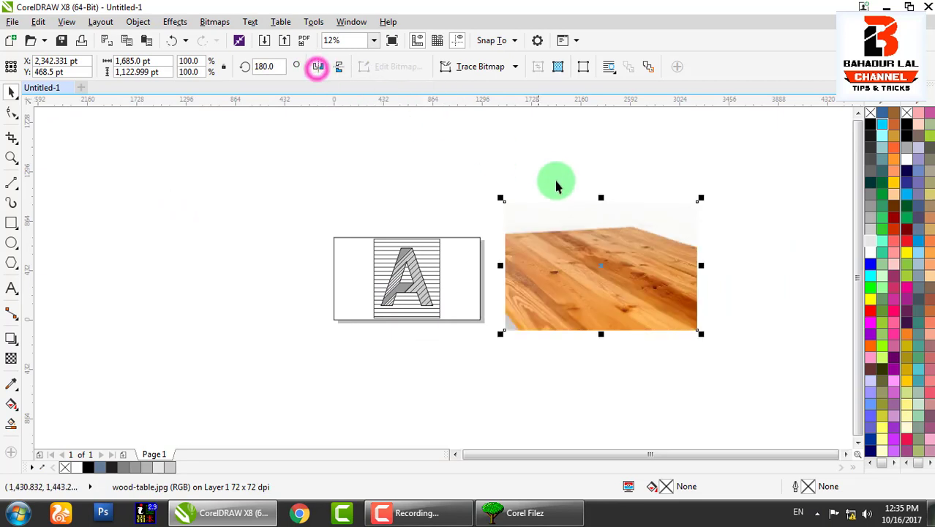
pyautogui.click(670, 184)
pyautogui.click(610, 260)
pyautogui.scroll(2, 468, 270)
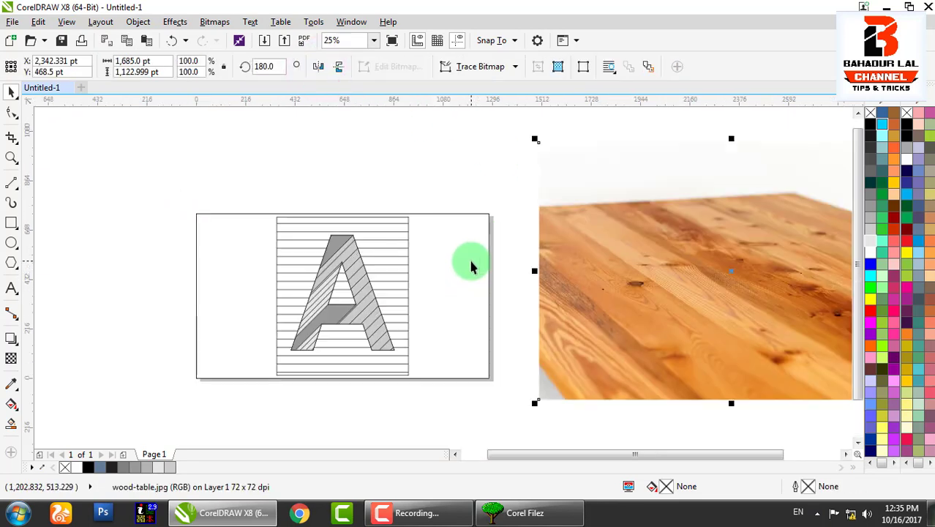
# - PowerClip the wood-table photo inside the page-sized rectangle
pyautogui.rightClick(601, 286)
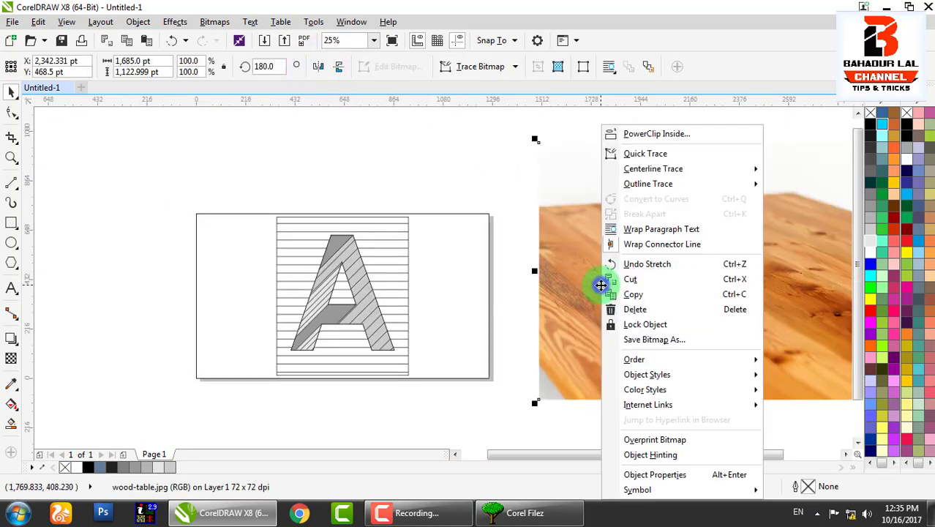
pyautogui.click(629, 136)
pyautogui.click(465, 260)
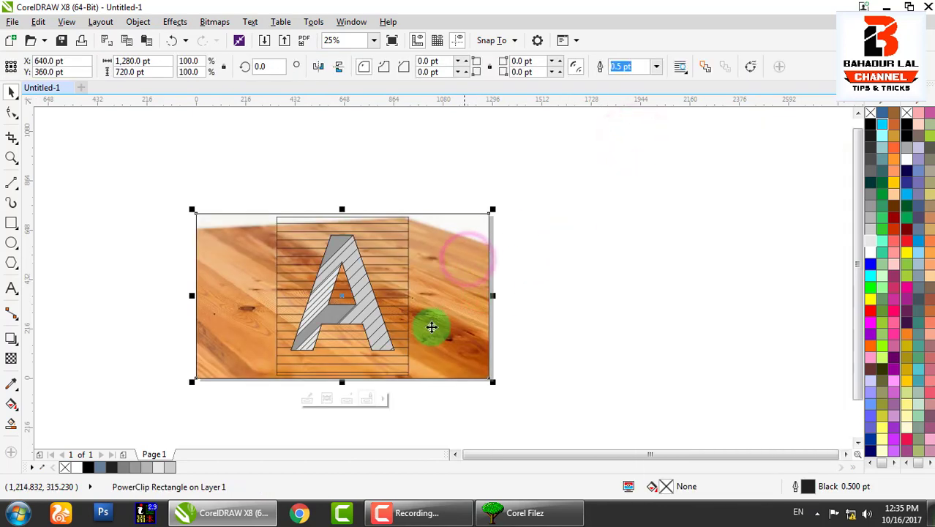
# - Scale the clipped wood photo to 100.5% and reposition it so the wood surface fills the whole page rectangle
pyautogui.click(327, 393)
pyautogui.moveTo(539, 163); pyautogui.dragTo(588, 130)
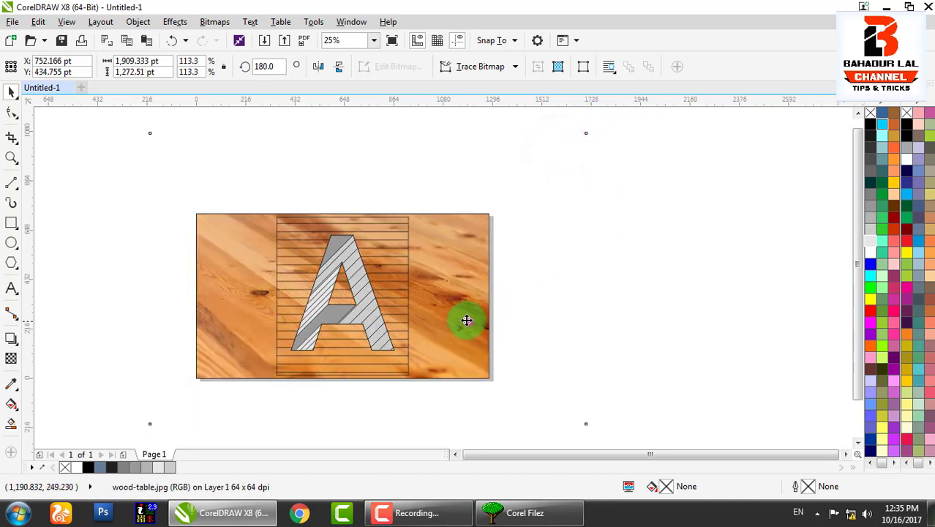
pyautogui.moveTo(466, 319); pyautogui.dragTo(456, 305)
pyautogui.moveTo(580, 413); pyautogui.dragTo(553, 398)
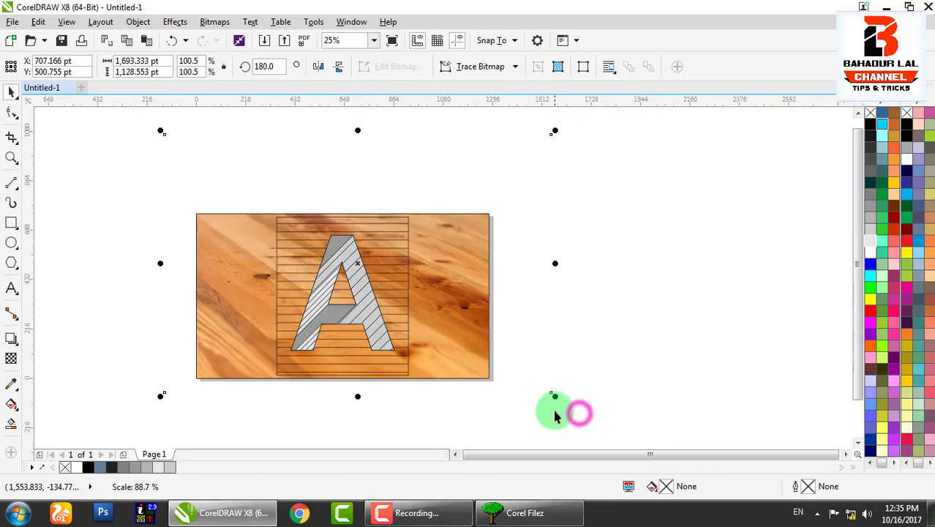
pyautogui.moveTo(476, 347); pyautogui.dragTo(472, 344)
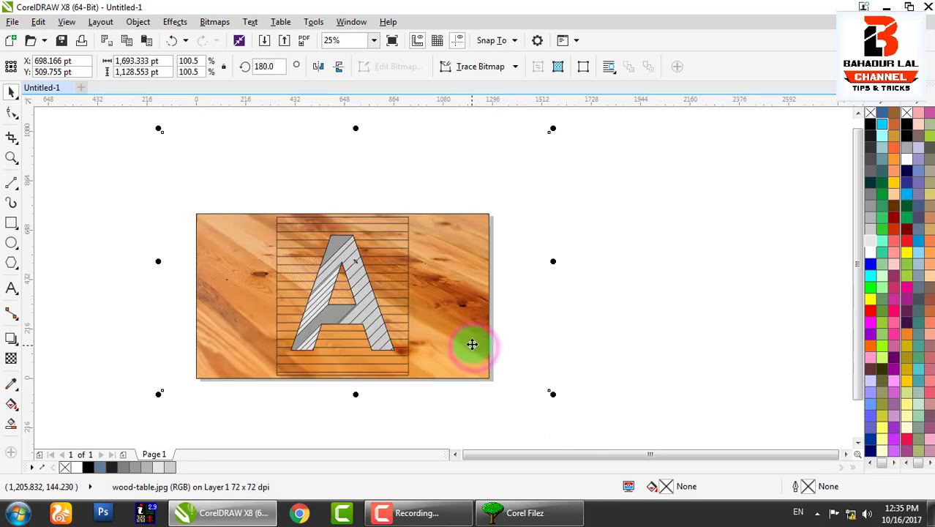
pyautogui.click(611, 305)
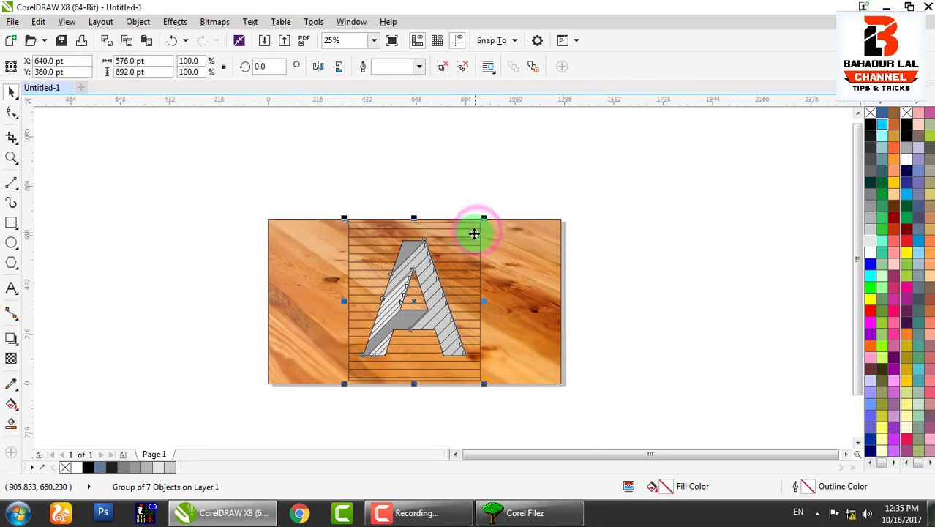
# - Ungroup the group holding the letter A pieces and the lined backing rectangle
pyautogui.scroll(2, 417, 248)
pyautogui.scroll(-2, 505, 157)
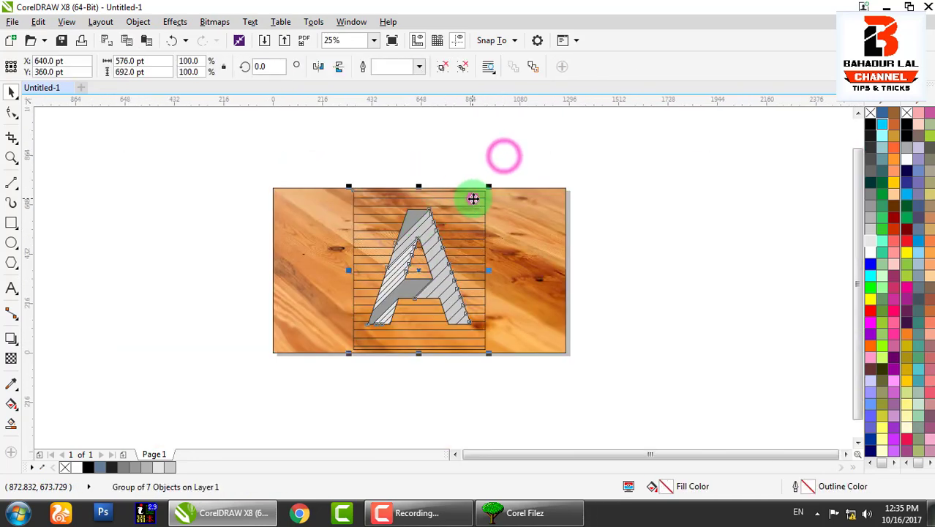
pyautogui.click(442, 67)
pyautogui.click(538, 143)
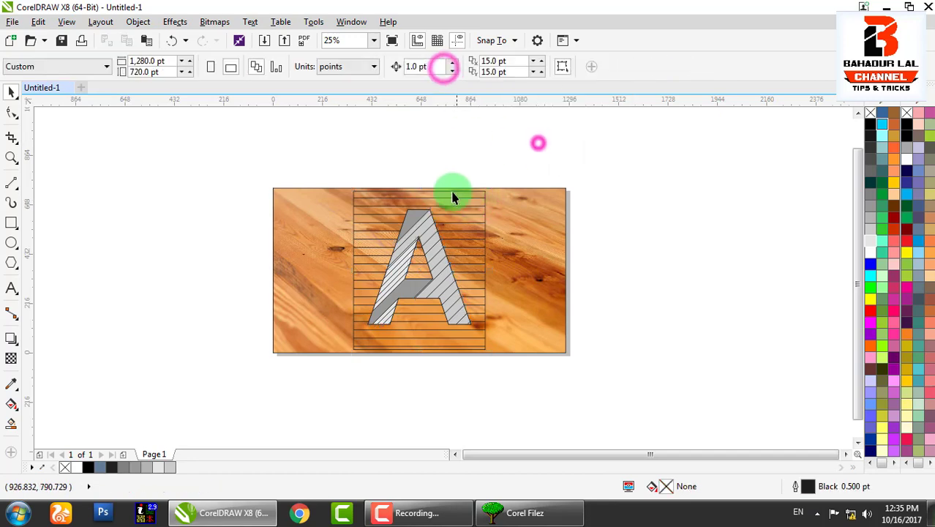
# - Open the contents of the lined backing rectangle's PowerClip for editing
pyautogui.click(455, 194)
pyautogui.scroll(1, 457, 194)
pyautogui.rightClick(461, 194)
pyautogui.click(432, 142)
pyautogui.scroll(1, 431, 202)
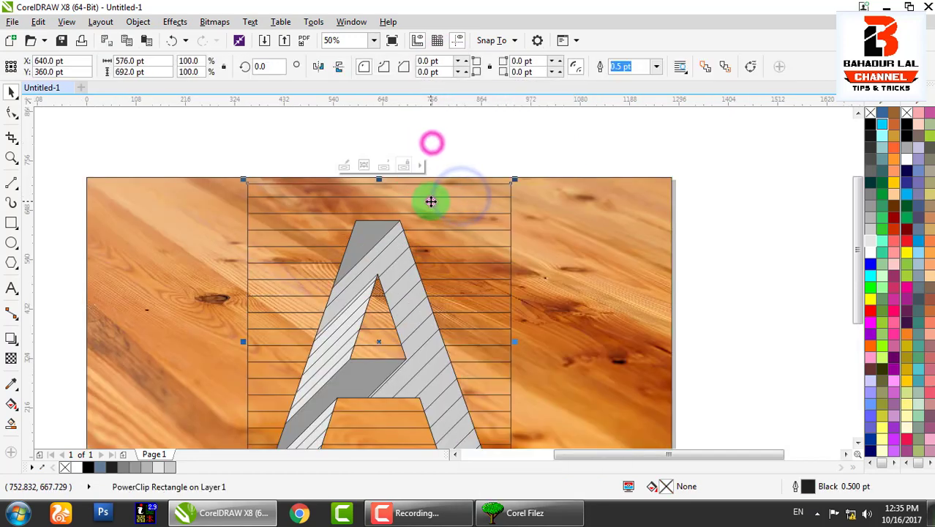
pyautogui.click(343, 165)
# - Change the outline color of the grouped horizontal lines to dark gray
pyautogui.click(497, 198)
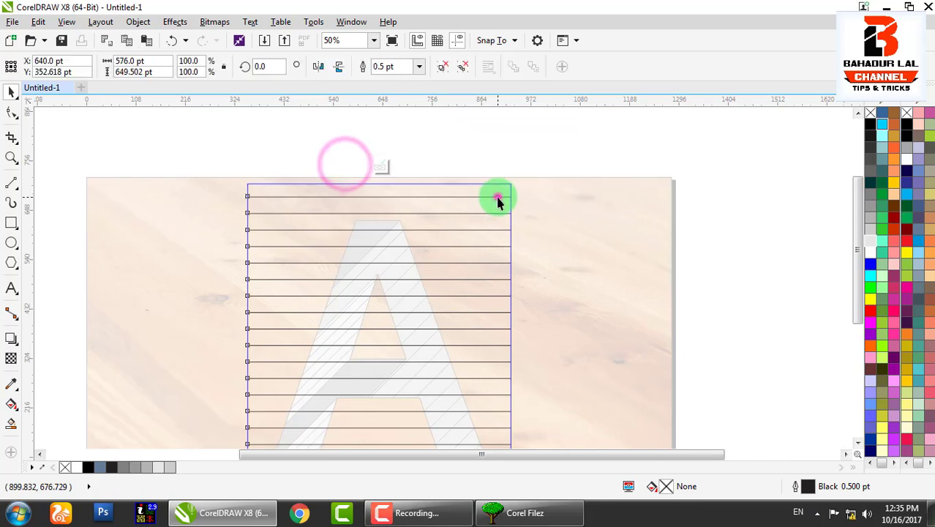
pyautogui.rightClick(871, 210)
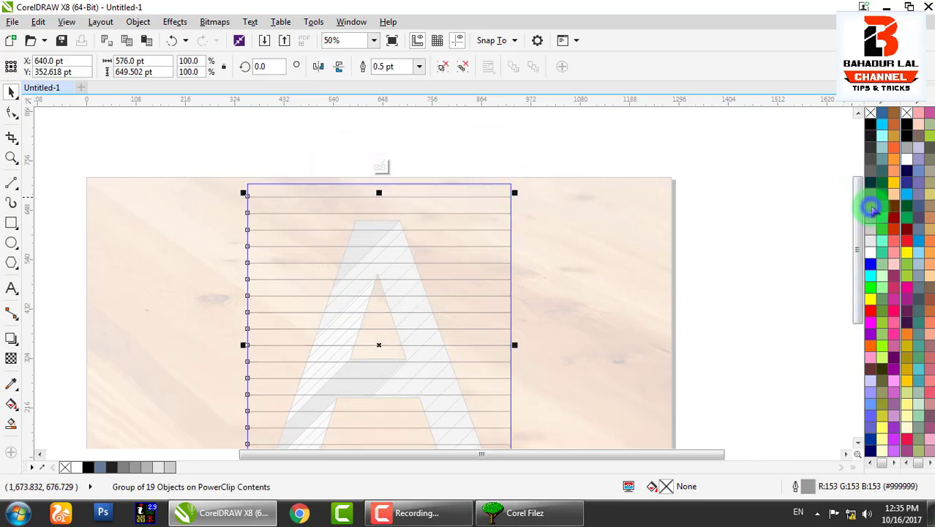
pyautogui.rightClick(871, 202)
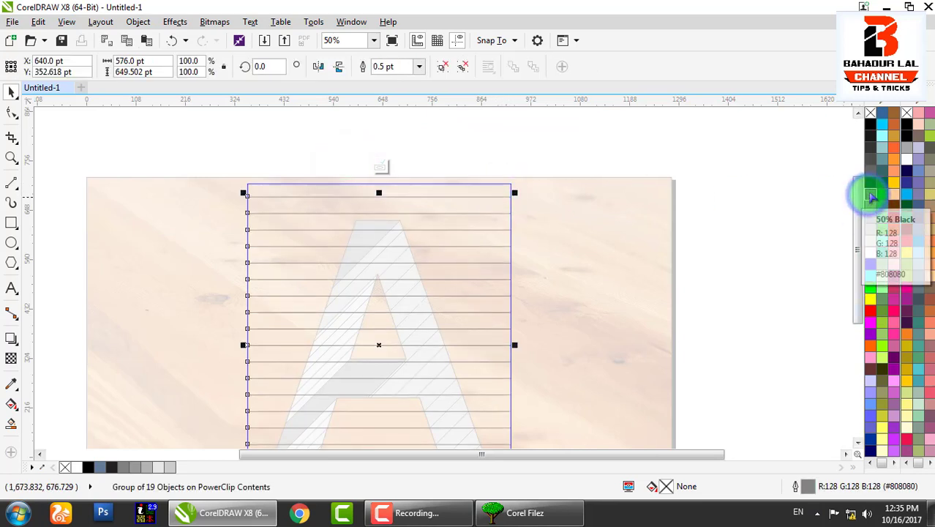
pyautogui.rightClick(871, 154)
pyautogui.click(587, 127)
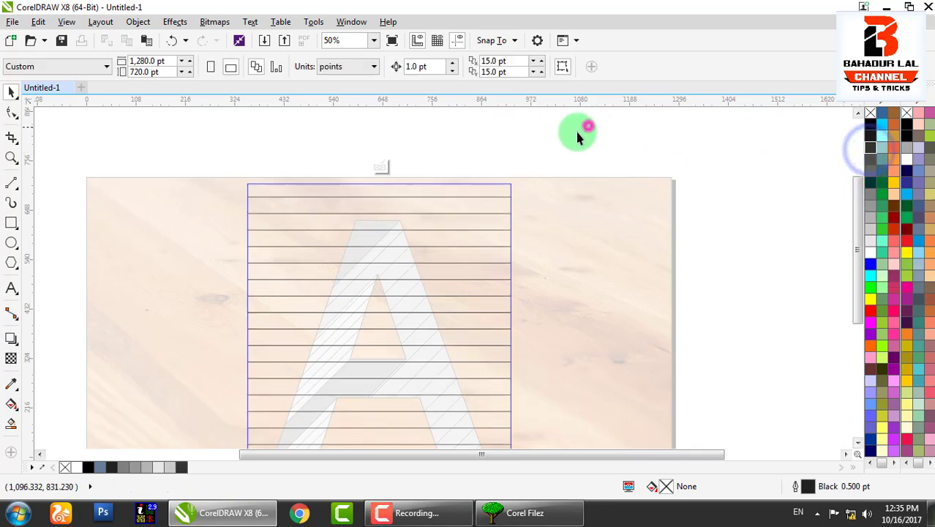
# - Finish editing the PowerClip contents and fill the lined backing rectangle with 10% black
pyautogui.click(380, 165)
pyautogui.click(533, 153)
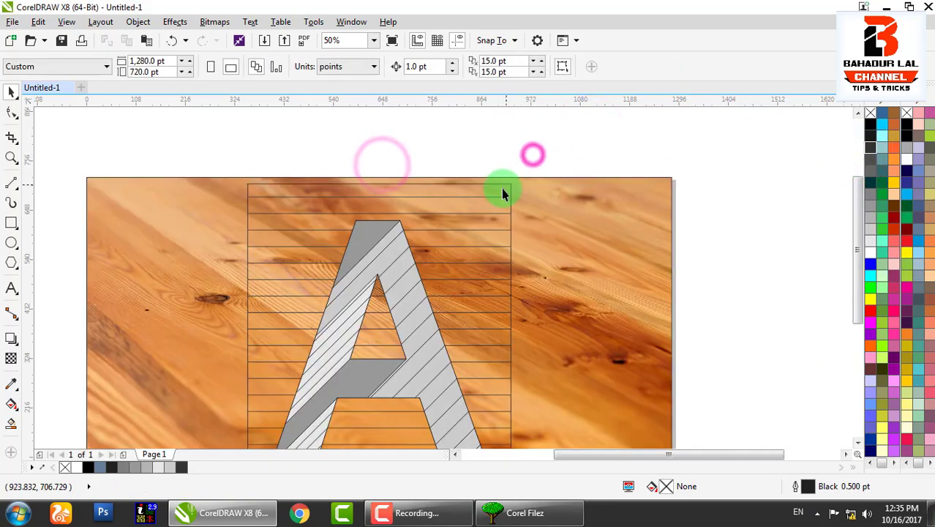
pyautogui.click(502, 192)
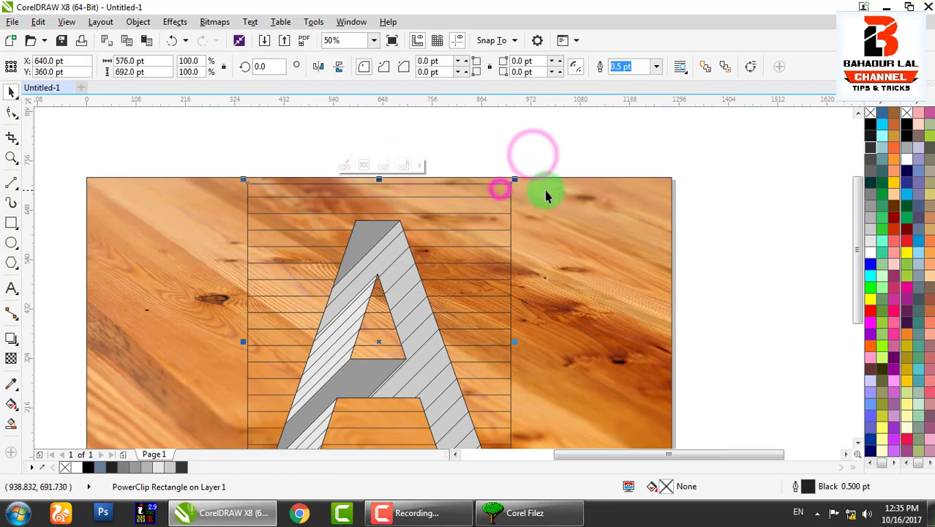
pyautogui.click(870, 245)
pyautogui.click(559, 136)
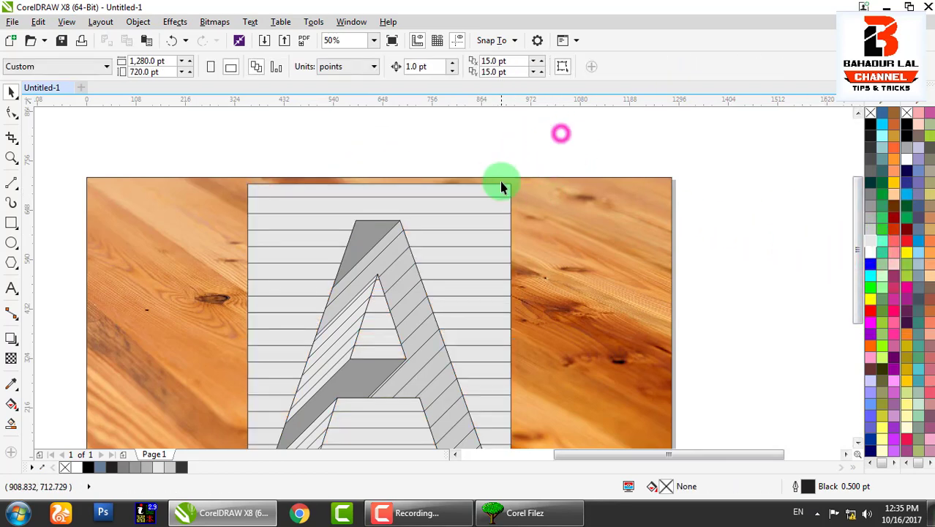
# - Change the lined backing rectangle's fill to the CMYK color C 0, M 0, Y 0, K 5
pyautogui.click(497, 195)
pyautogui.click(498, 192)
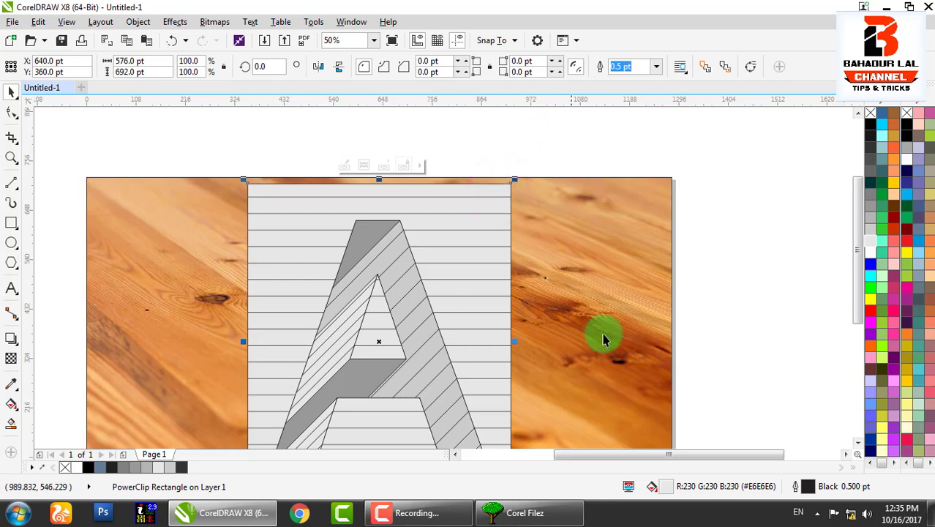
pyautogui.doubleClick(671, 486)
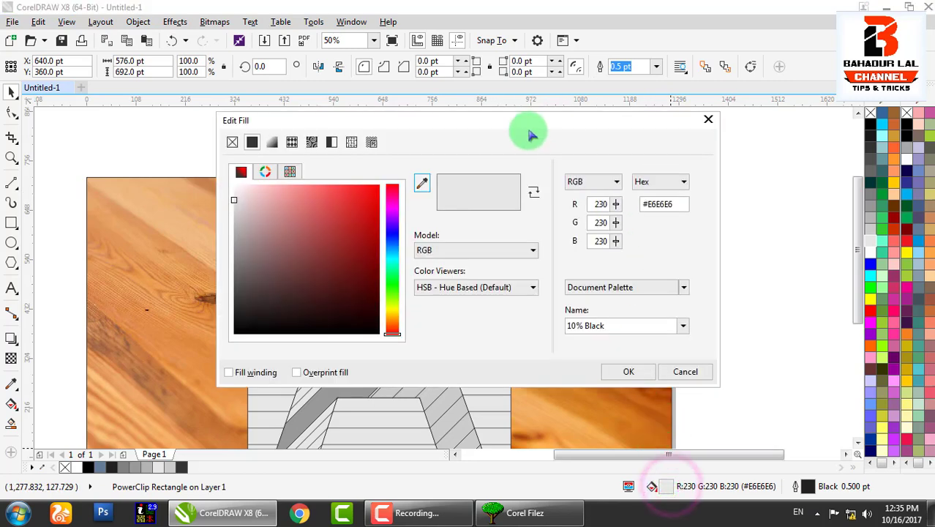
pyautogui.moveTo(527, 130); pyautogui.dragTo(733, 143)
pyautogui.click(803, 177)
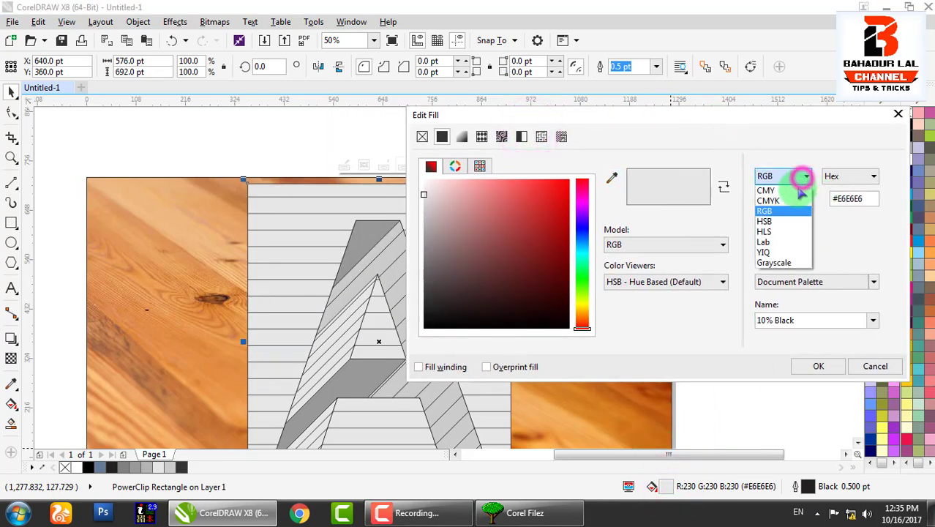
pyautogui.click(784, 198)
pyautogui.click(802, 199)
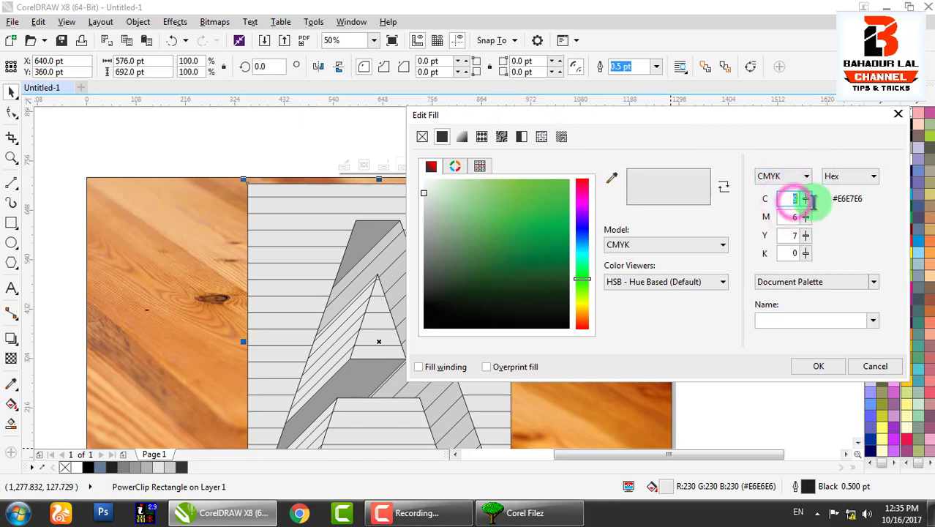
pyautogui.write('0')
pyautogui.press('Tab')
pyautogui.write('0')
pyautogui.press('Tab')
pyautogui.write('0')
pyautogui.press('Tab')
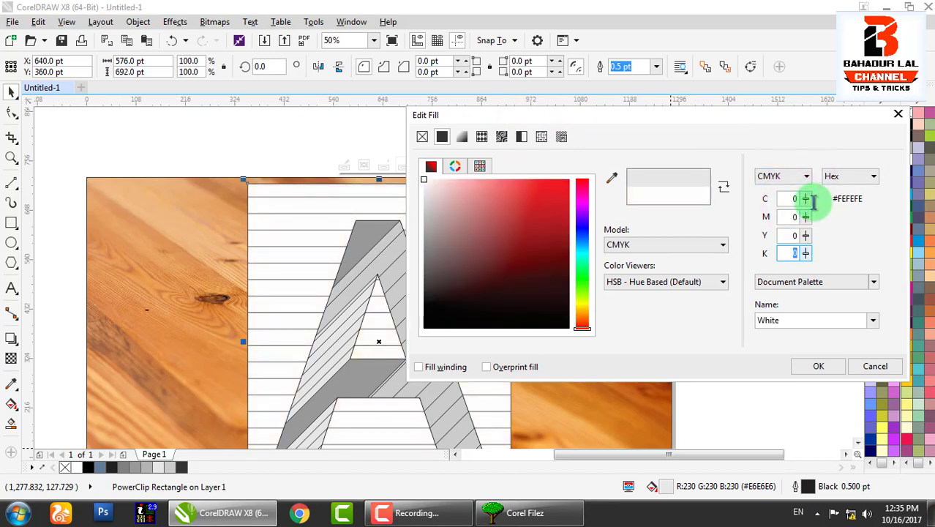
pyautogui.press('Tab')
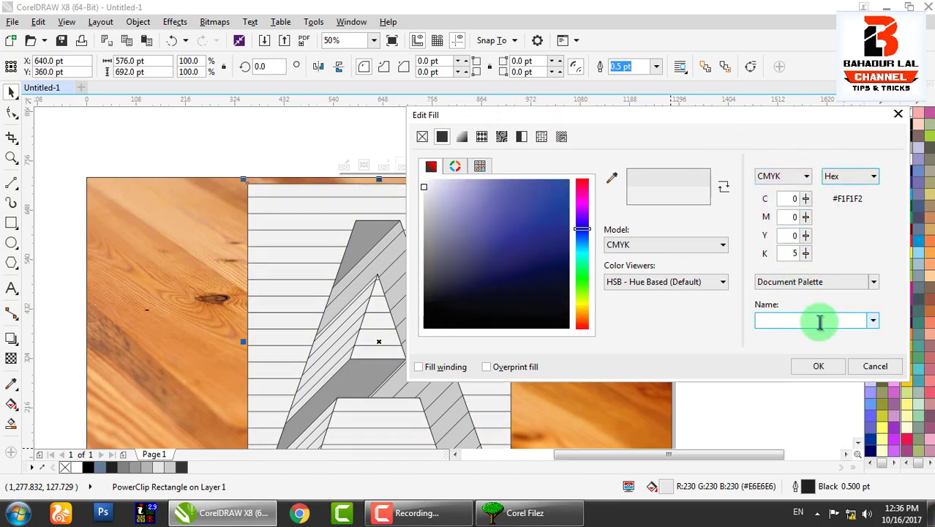
pyautogui.click(817, 365)
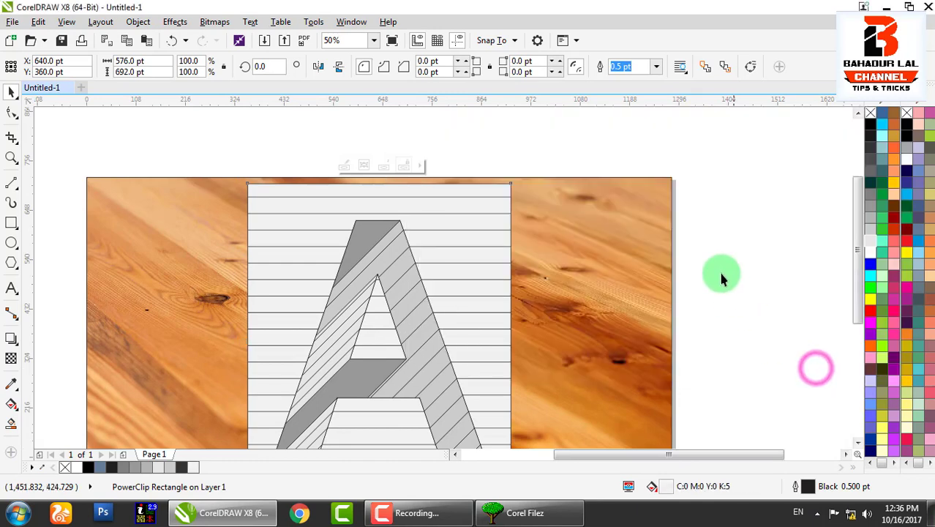
pyautogui.click(727, 229)
pyautogui.scroll(-2, 448, 231)
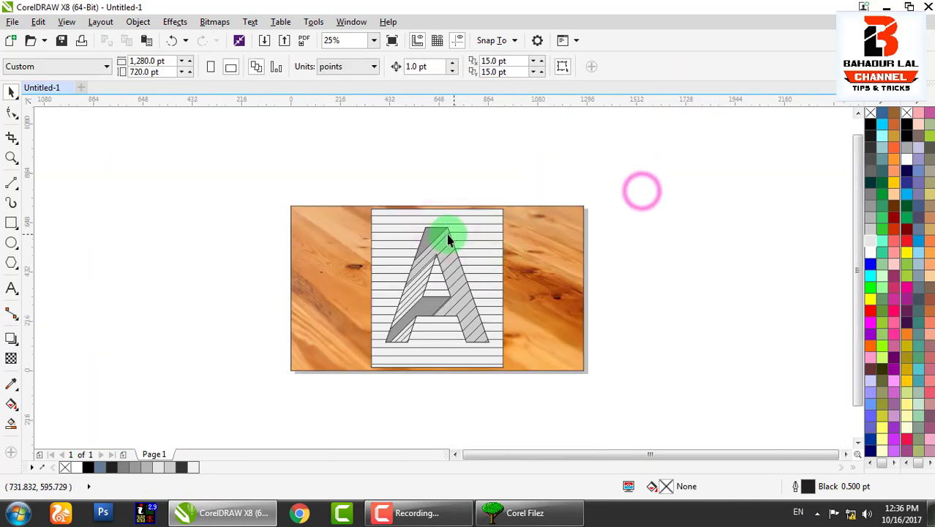
pyautogui.scroll(1, 447, 239)
pyautogui.click(442, 231)
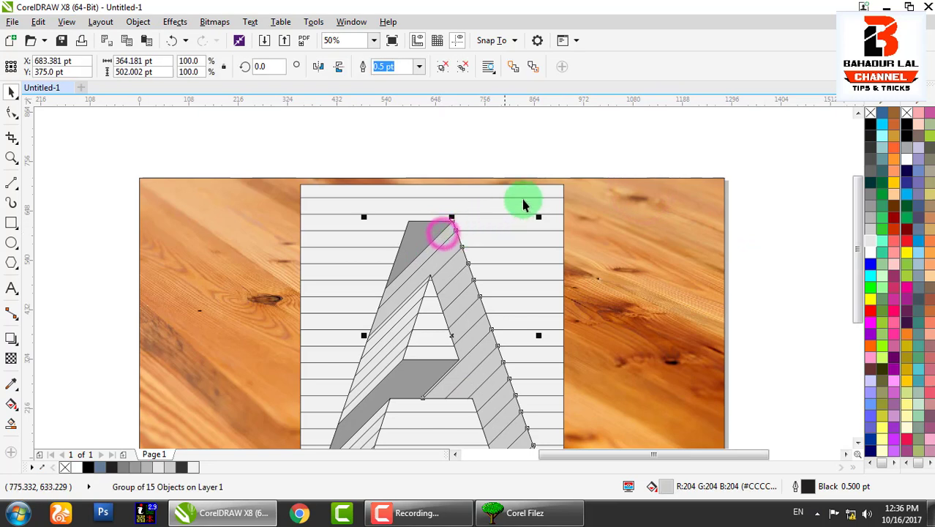
pyautogui.click(542, 173)
pyautogui.click(540, 198)
pyautogui.click(455, 240)
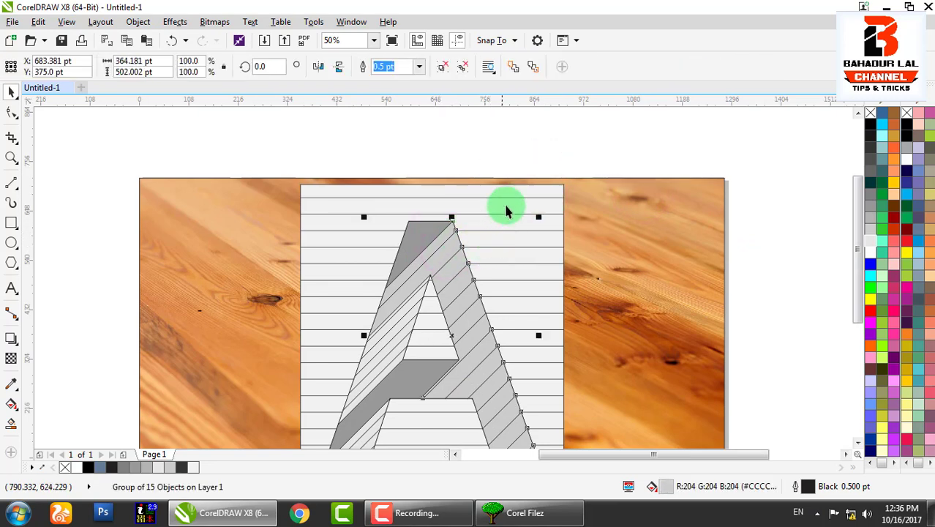
pyautogui.click(525, 160)
pyautogui.scroll(-1, 528, 170)
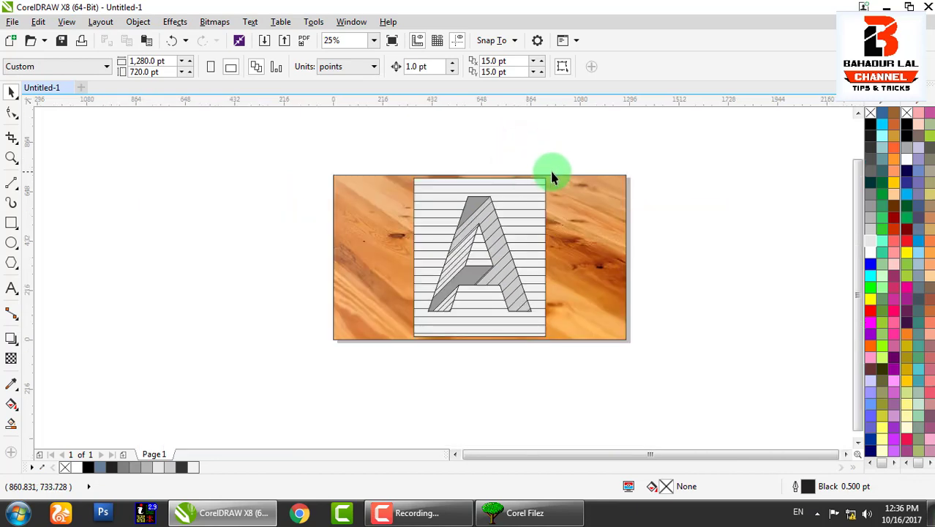
pyautogui.moveTo(506, 259); pyautogui.dragTo(394, 359)
pyautogui.click(484, 357)
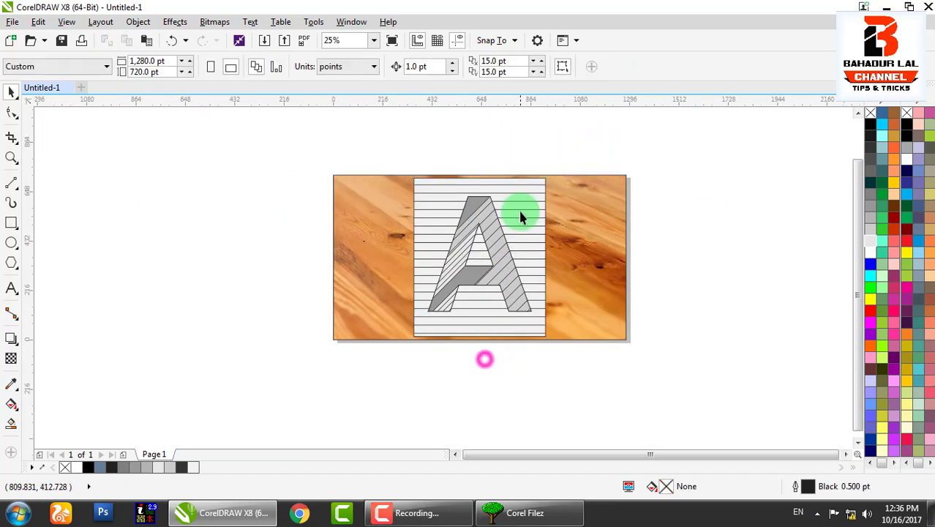
# - Remove the outline from the lined backing rectangle and group it with all the letter A pieces
pyautogui.click(519, 211)
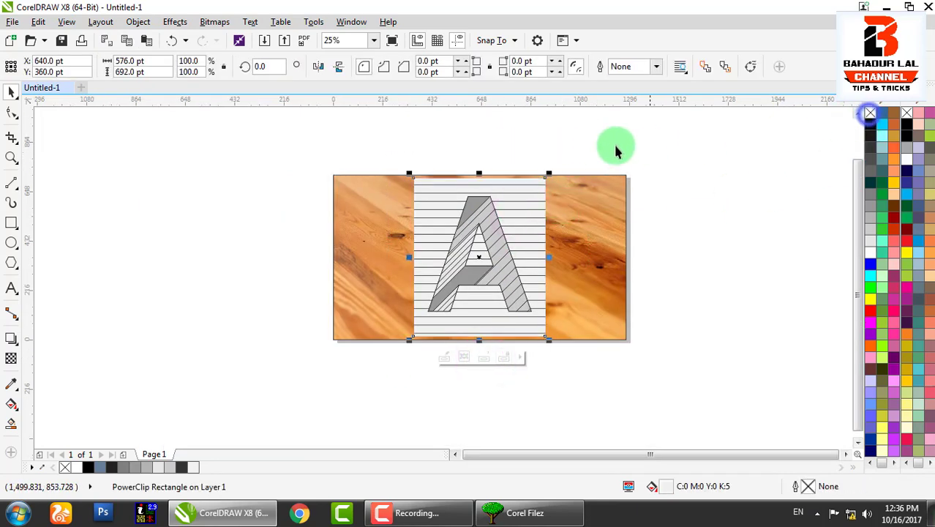
pyautogui.click(596, 148)
pyautogui.moveTo(574, 146); pyautogui.dragTo(362, 363)
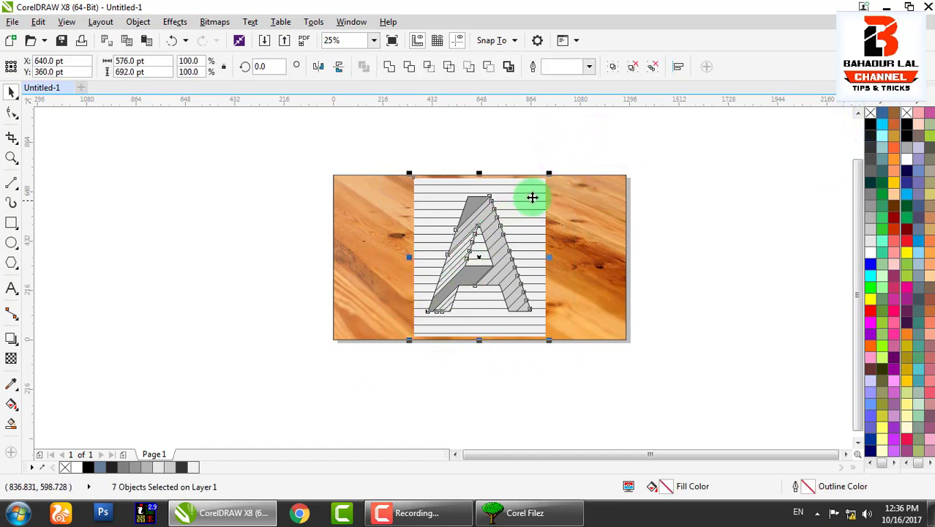
pyautogui.click(612, 66)
pyautogui.click(651, 160)
pyautogui.moveTo(559, 148); pyautogui.dragTo(371, 358)
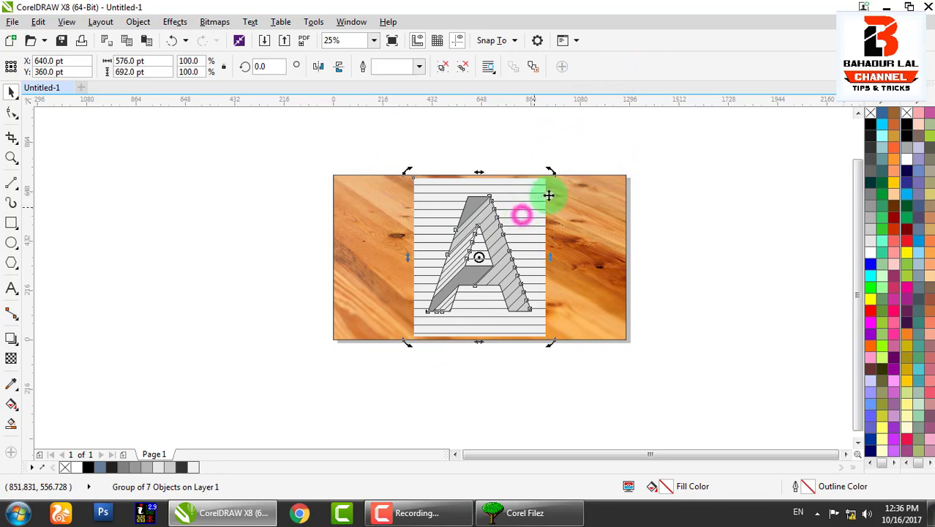
pyautogui.click(669, 157)
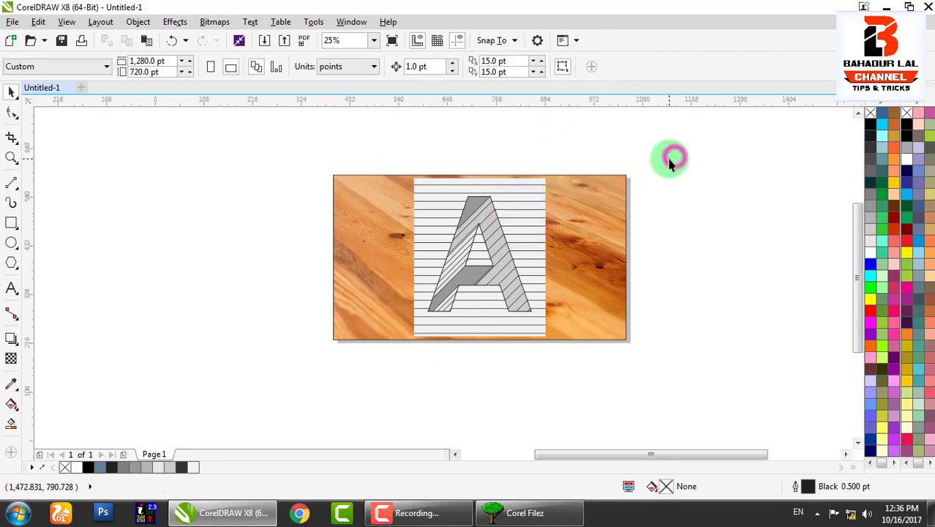
# - Rotate the grouped letter A and lined sheet counterclockwise to about 39 degrees
pyautogui.hotkey('shift', 'F4')
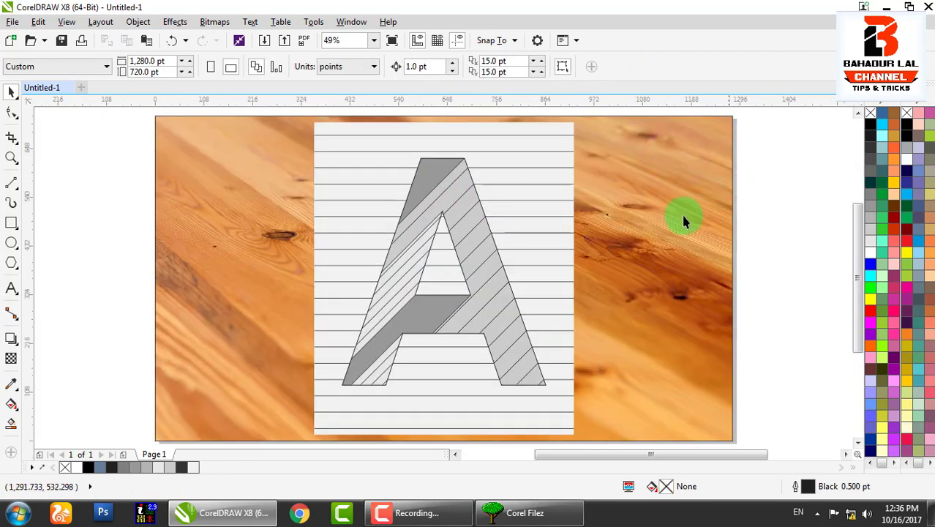
pyautogui.click(528, 219)
pyautogui.click(549, 159)
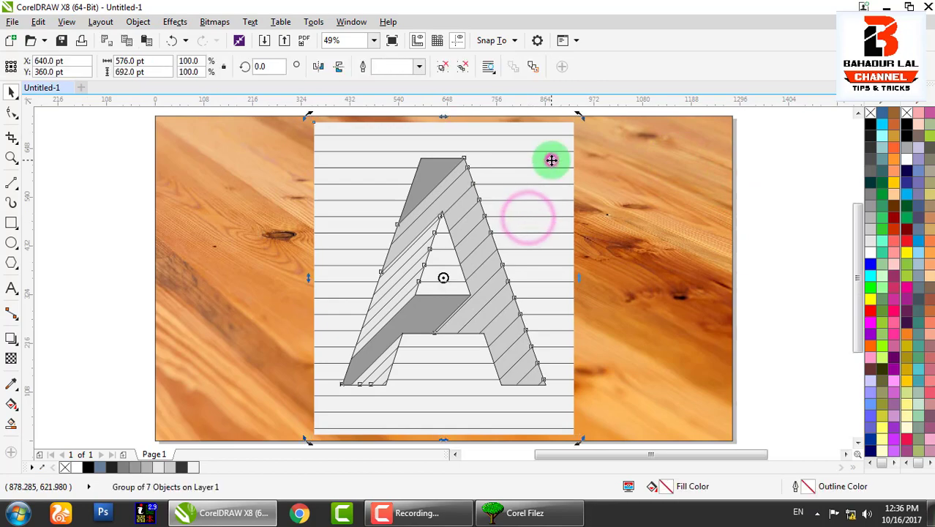
pyautogui.moveTo(577, 109); pyautogui.dragTo(447, 112)
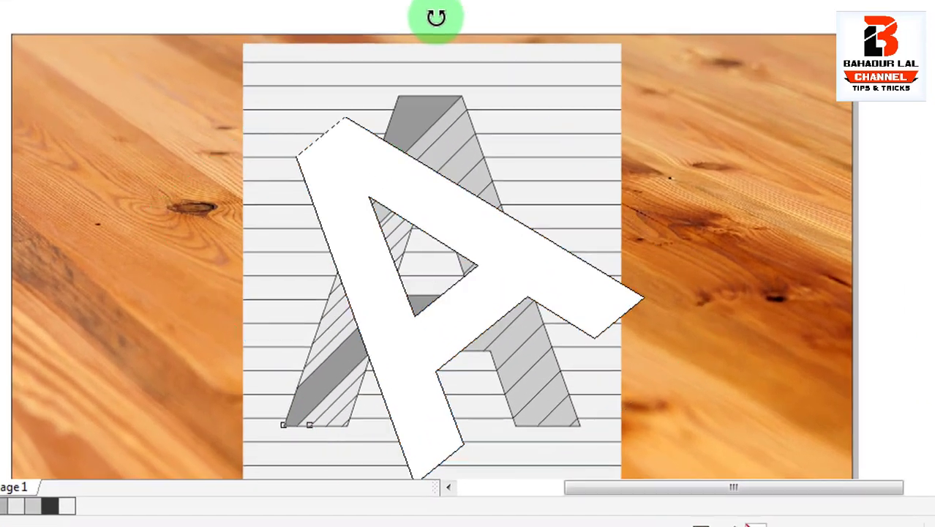
pyautogui.moveTo(436, 18); pyautogui.dragTo(434, 8)
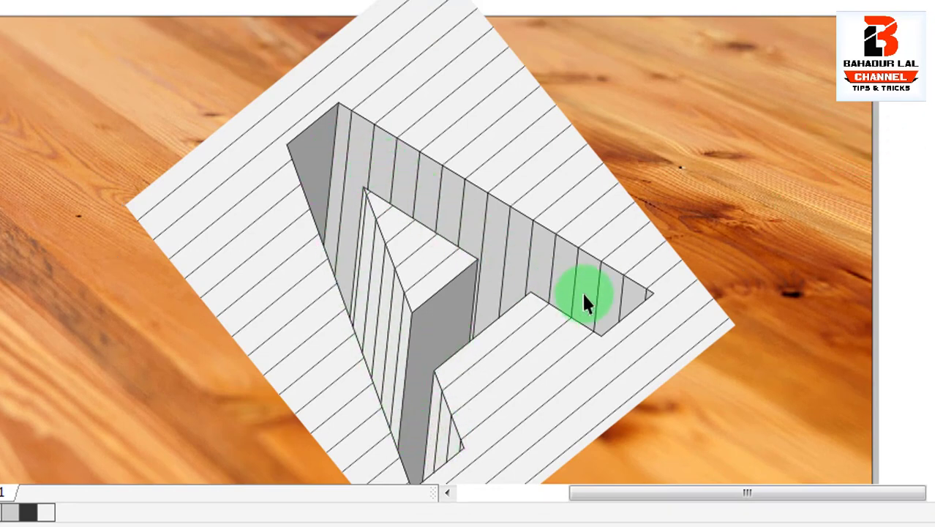
pyautogui.click(435, 183)
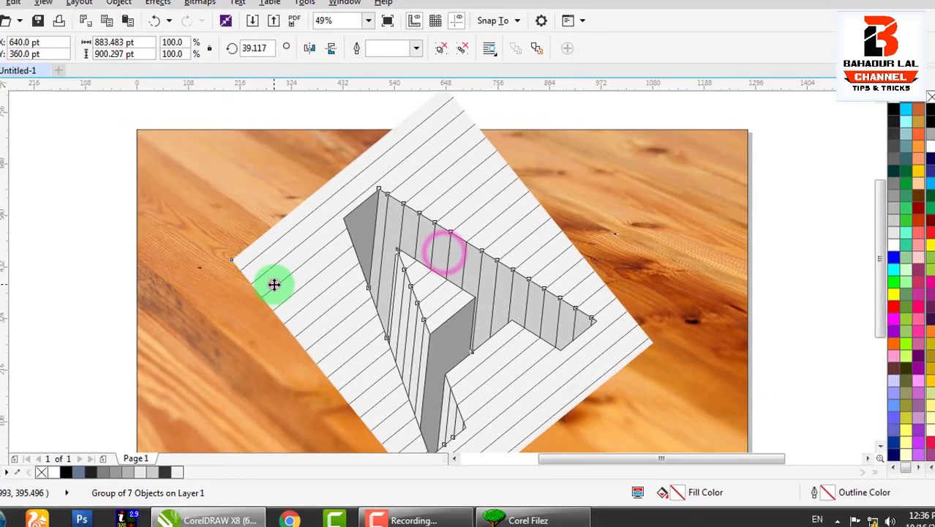
pyautogui.click(222, 306)
# - Rotate the grouped letter A and sheet further counterclockwise to about 56 degrees
pyautogui.scroll(-2, 341, 285)
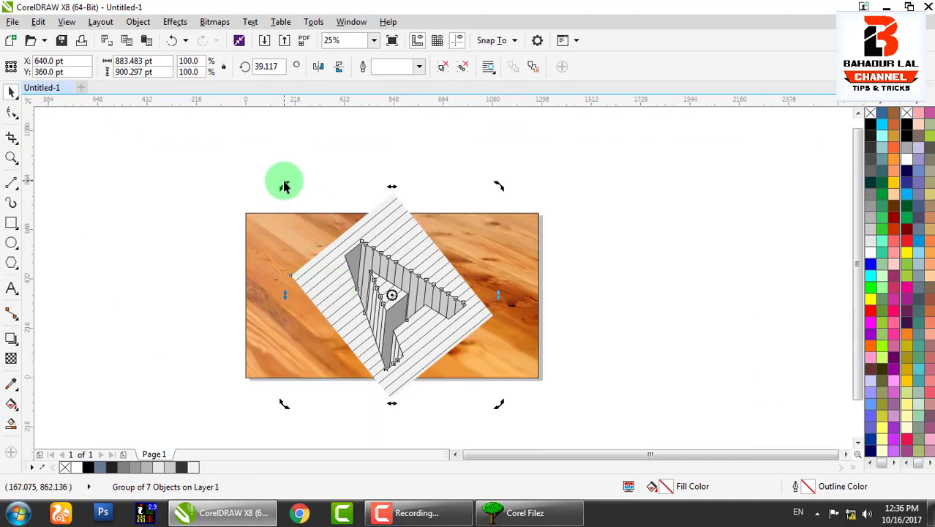
pyautogui.click(285, 183)
pyautogui.click(400, 215)
pyautogui.click(391, 211)
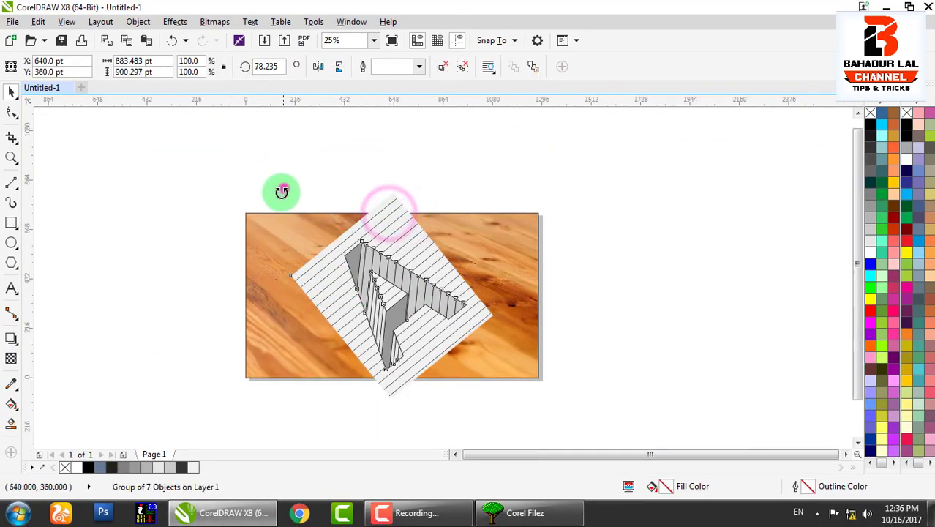
pyautogui.moveTo(282, 191); pyautogui.dragTo(263, 227)
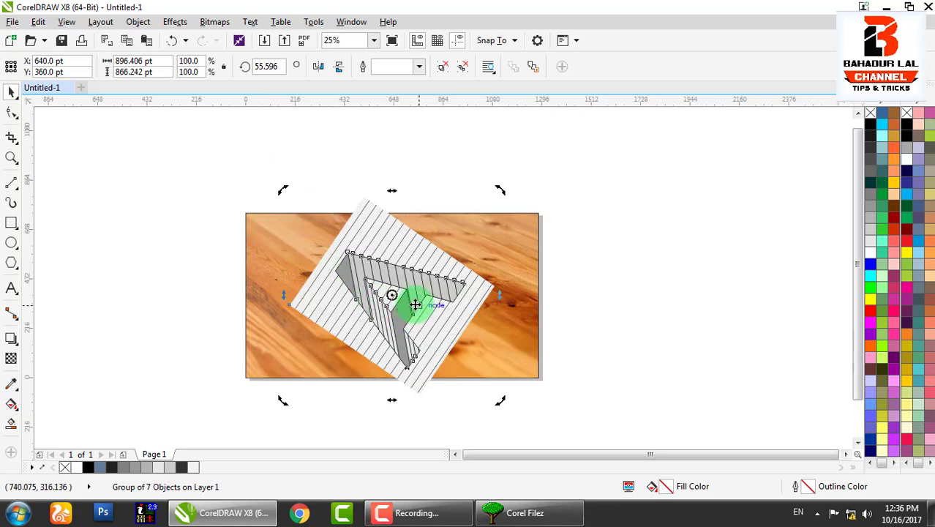
# - Rotate the grouped letter A and sheet back to about 45 degrees so the fold lines stand vertical
pyautogui.scroll(1, 414, 304)
pyautogui.scroll(2, 388, 308)
pyautogui.scroll(-1, 432, 286)
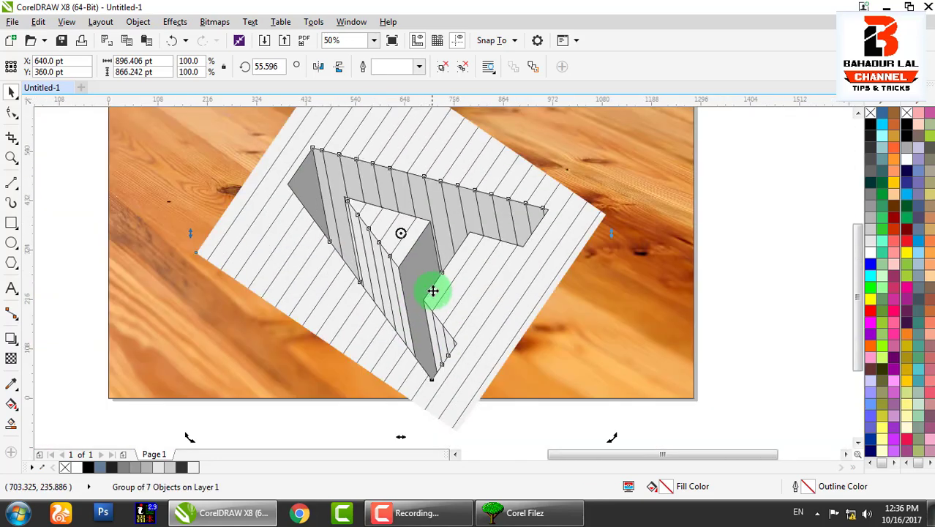
pyautogui.moveTo(611, 437); pyautogui.dragTo(536, 388)
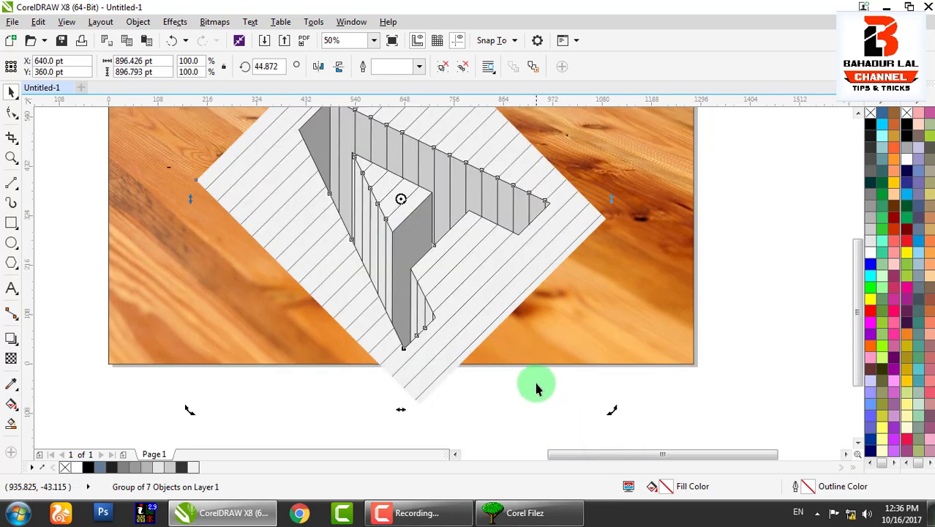
pyautogui.click(538, 390)
pyautogui.click(492, 320)
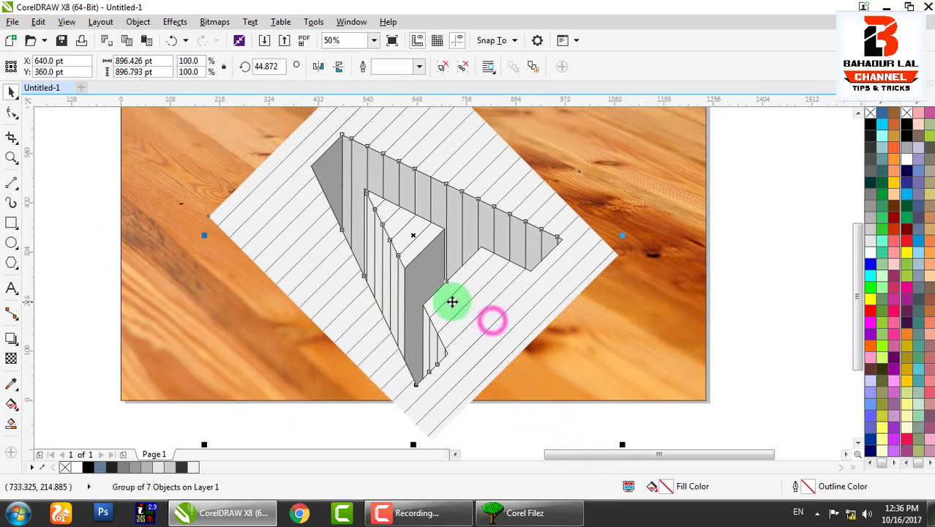
pyautogui.click(758, 252)
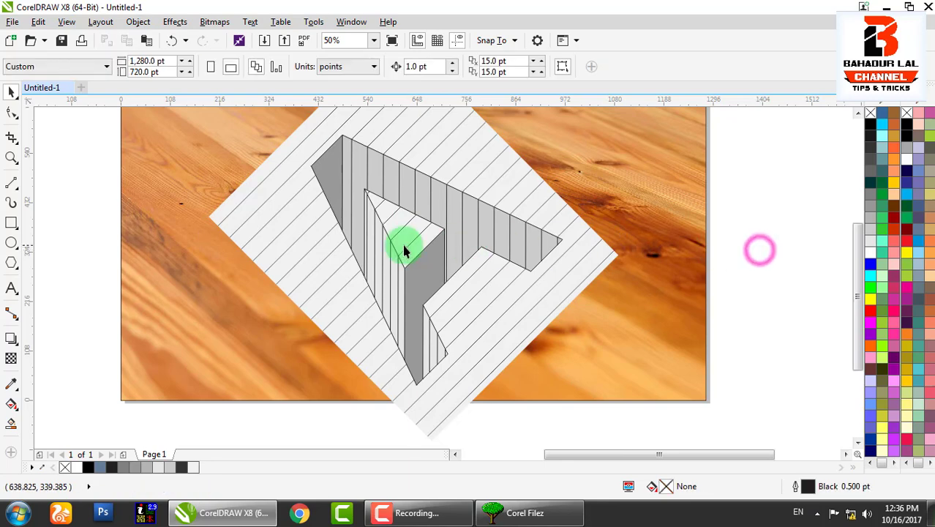
pyautogui.scroll(2, 403, 247)
pyautogui.moveTo(500, 252)
pyautogui.mouseDown()
pyautogui.moveTo(517, 375)
pyautogui.moveTo(509, 271)
pyautogui.mouseUp()
pyautogui.moveTo(528, 355); pyautogui.dragTo(526, 281)
pyautogui.moveTo(526, 324); pyautogui.dragTo(520, 291)
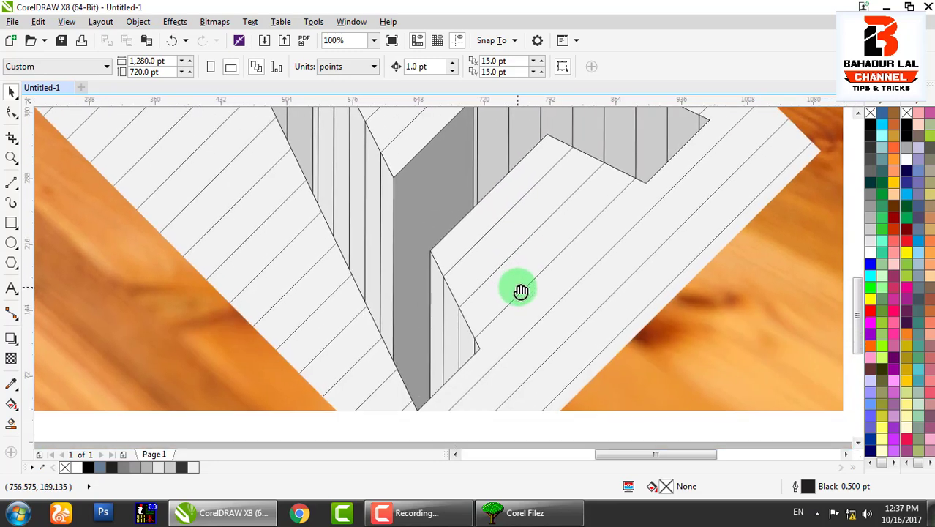
pyautogui.scroll(-2, 483, 305)
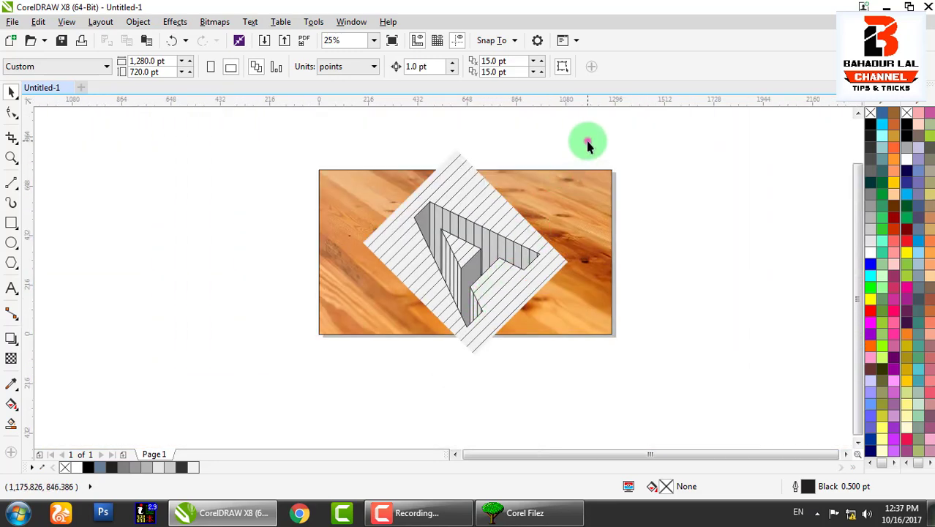
# - PowerClip the rotated letter and sheet group inside the wood-filled page rectangle
pyautogui.moveTo(586, 144); pyautogui.dragTo(341, 374)
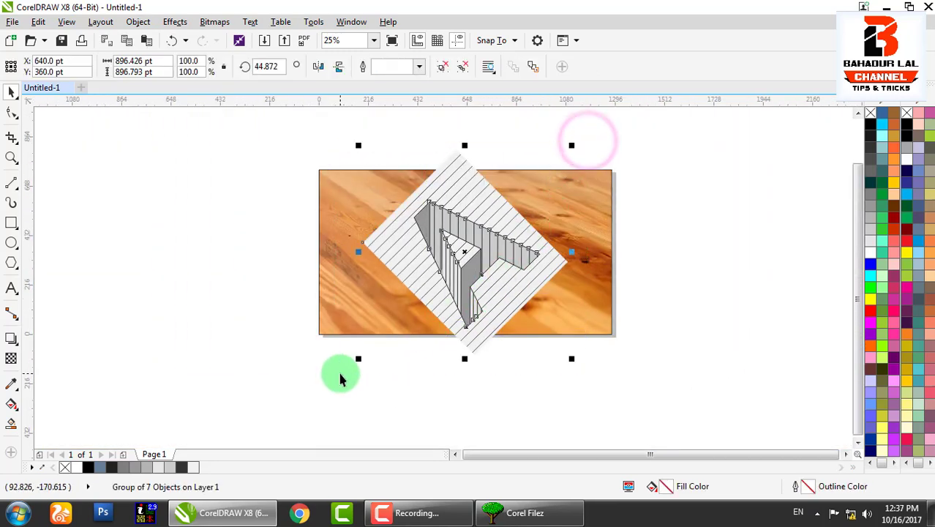
pyautogui.rightClick(450, 162)
pyautogui.click(480, 160)
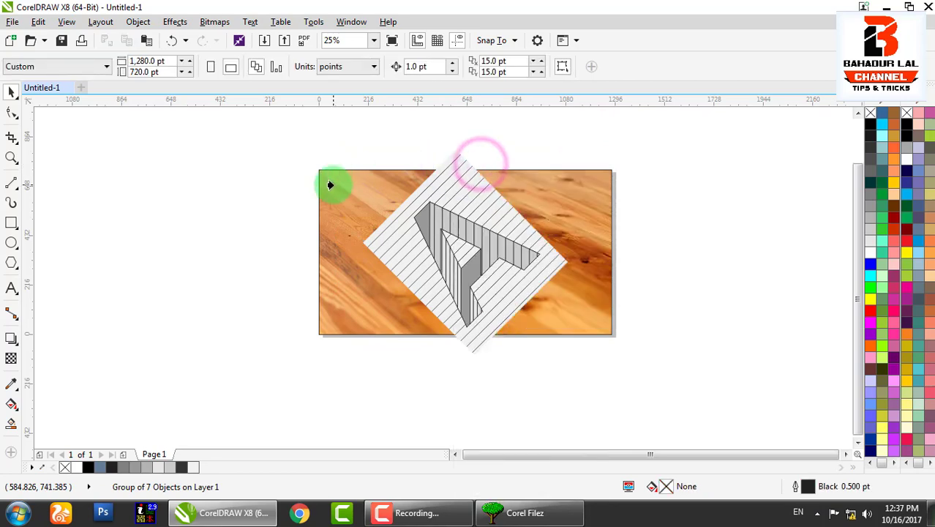
pyautogui.click(330, 185)
pyautogui.click(643, 188)
# - Remove the outline from the wood-filled page rectangle and preview the finished artwork full screen
pyautogui.click(595, 184)
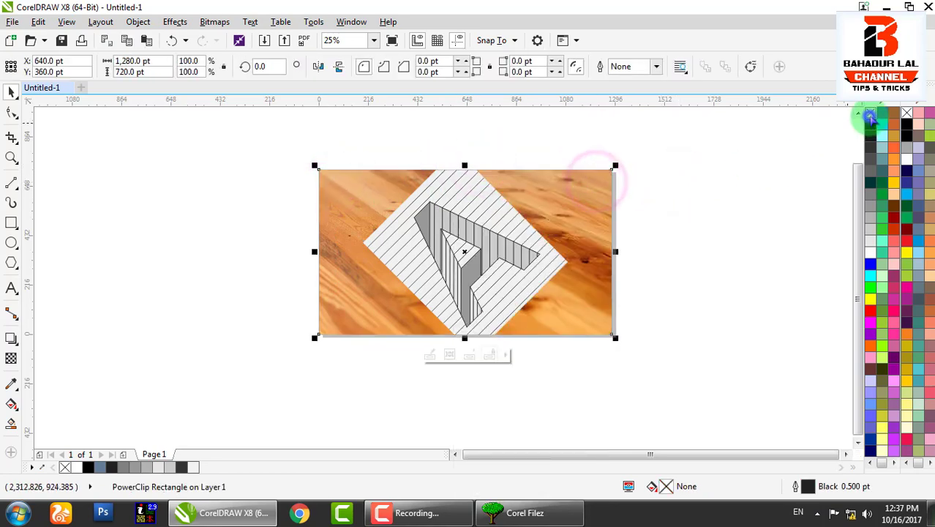
pyautogui.click(666, 161)
pyautogui.moveTo(672, 141); pyautogui.dragTo(252, 377)
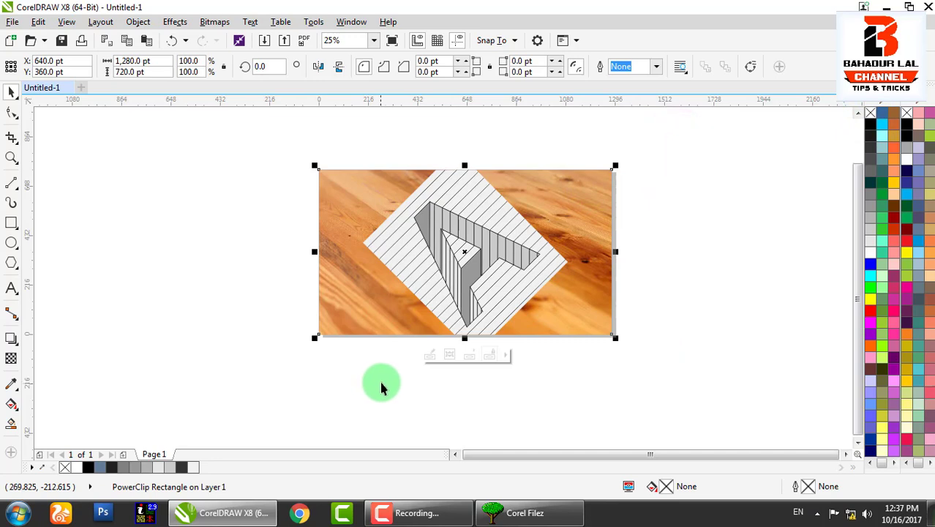
pyautogui.hotkey('shift', 'F2')
pyautogui.click(392, 40)
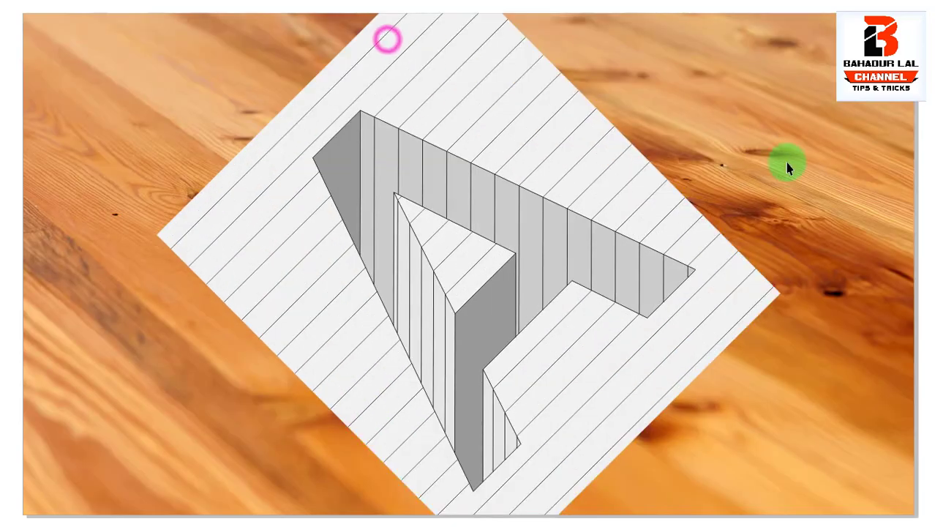